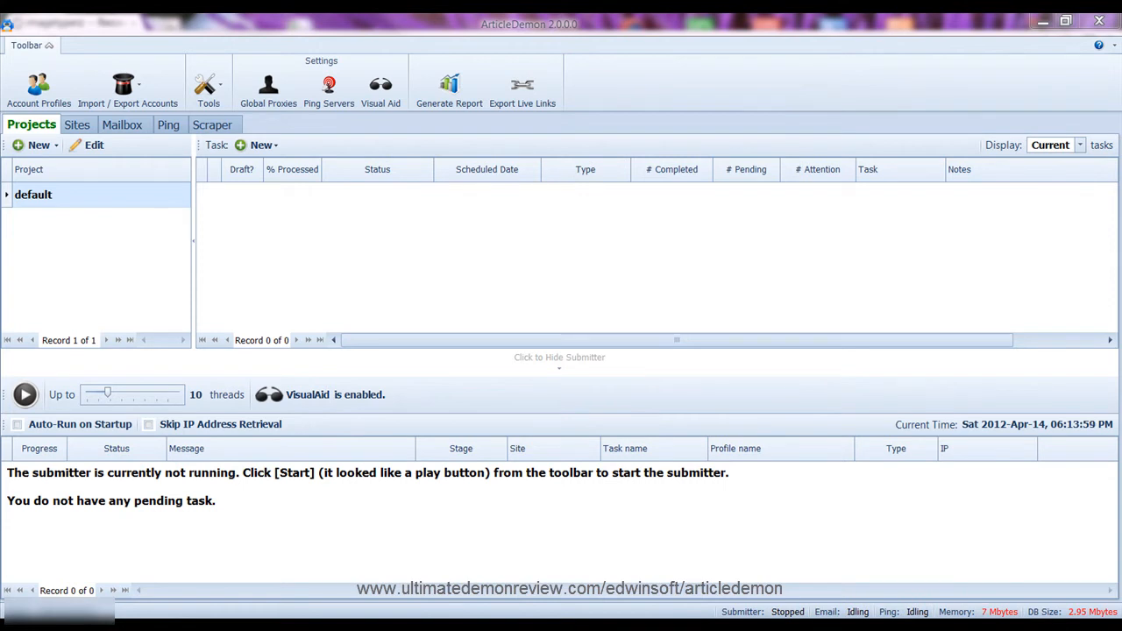
# Show the New task-type list for the default project, with Article Task available
pyautogui.moveTo(4, 88); pyautogui.dragTo(537, 181)
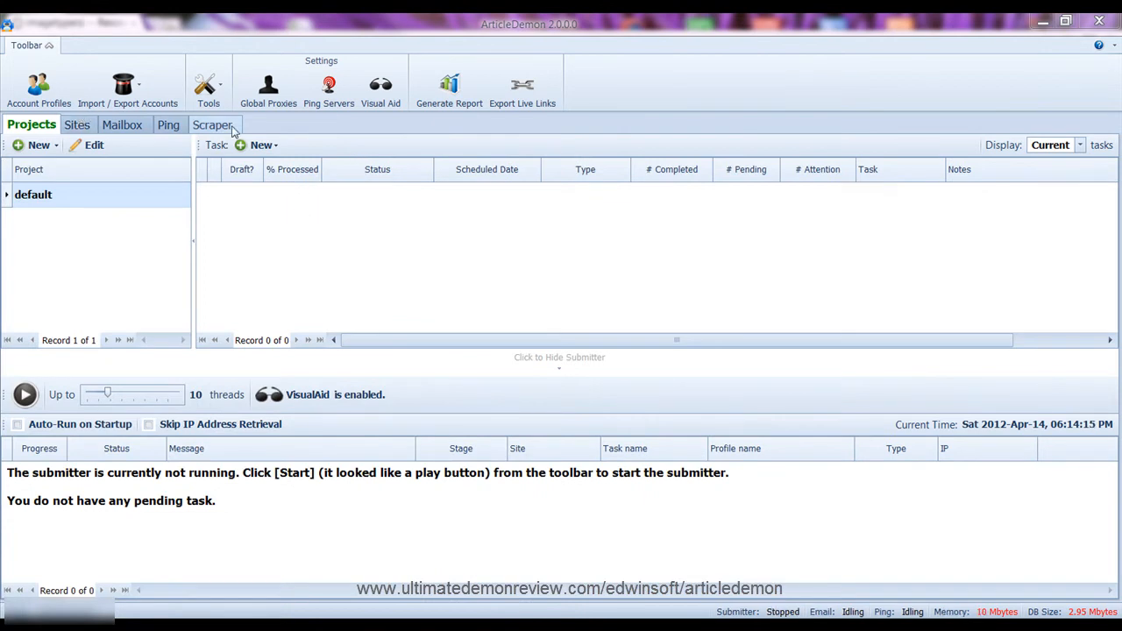
pyautogui.click(275, 145)
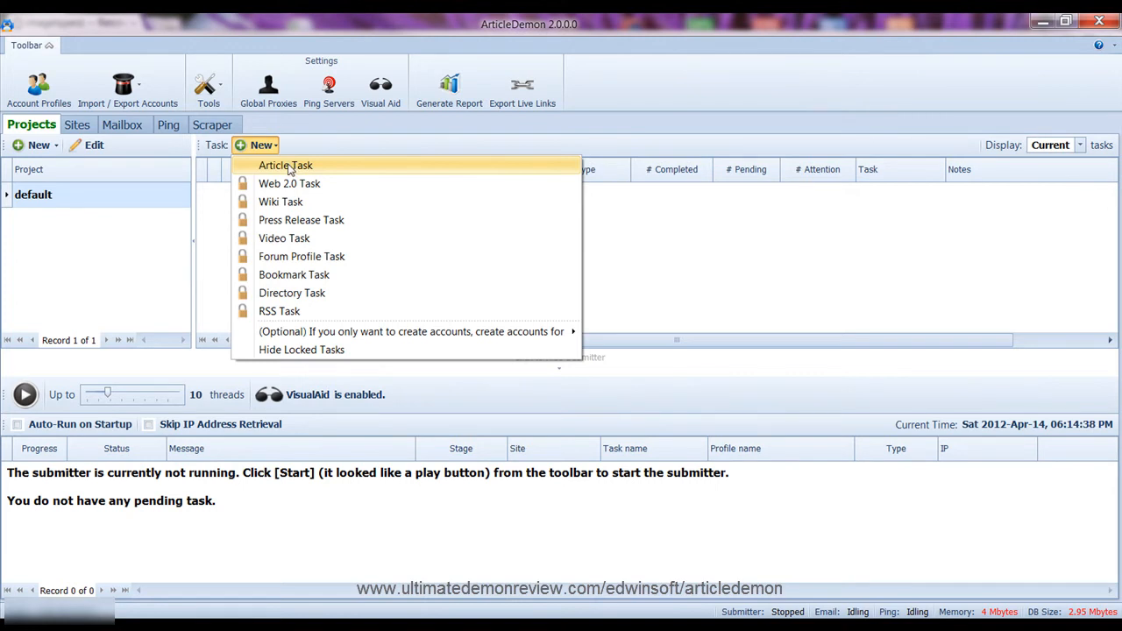
# Close the task-type list and look through the Account Profiles manager, then close it
pyautogui.click(171, 135)
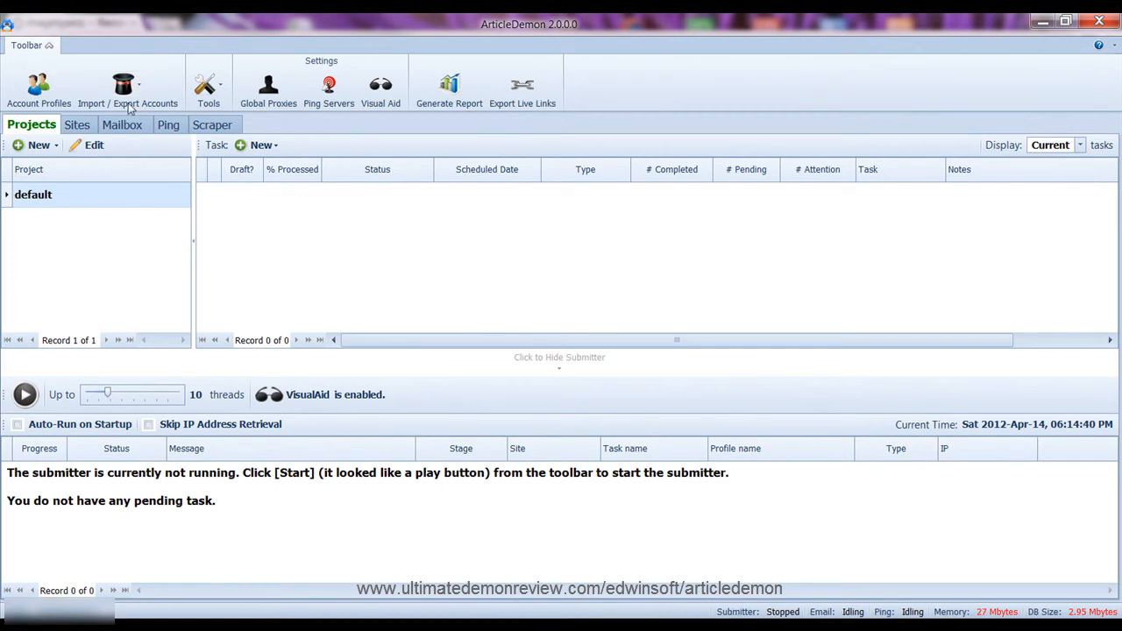
pyautogui.click(42, 90)
pyautogui.click(261, 77)
pyautogui.click(256, 173)
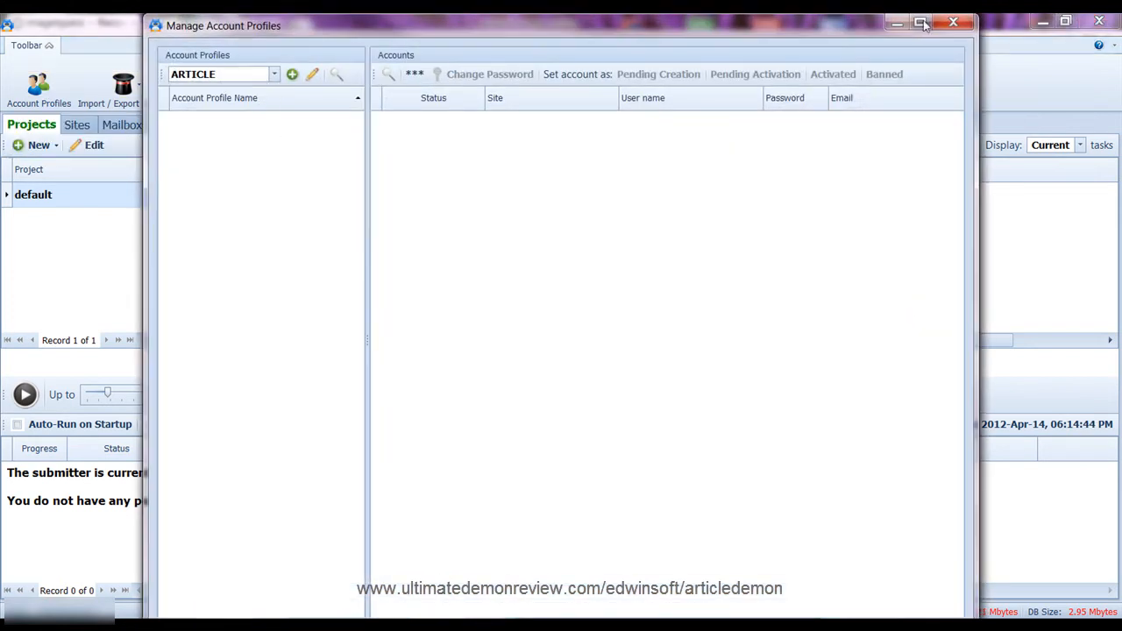
pyautogui.click(953, 22)
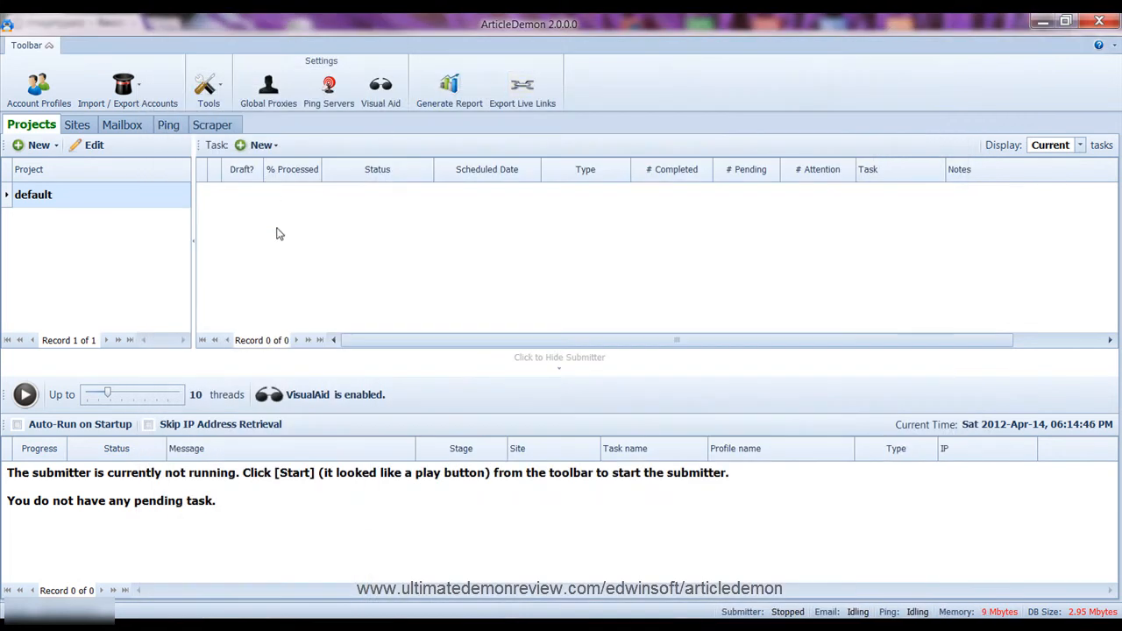
# Browse the Import/Export and Tools menus, then view and close the Ping Servers list
pyautogui.click(146, 88)
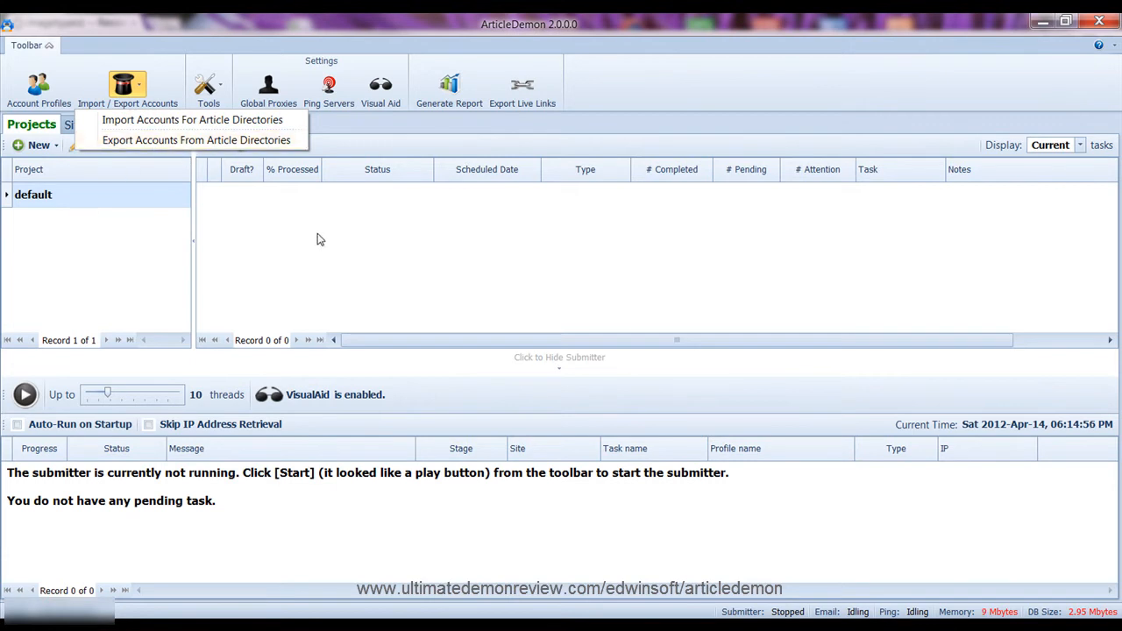
pyautogui.click(221, 89)
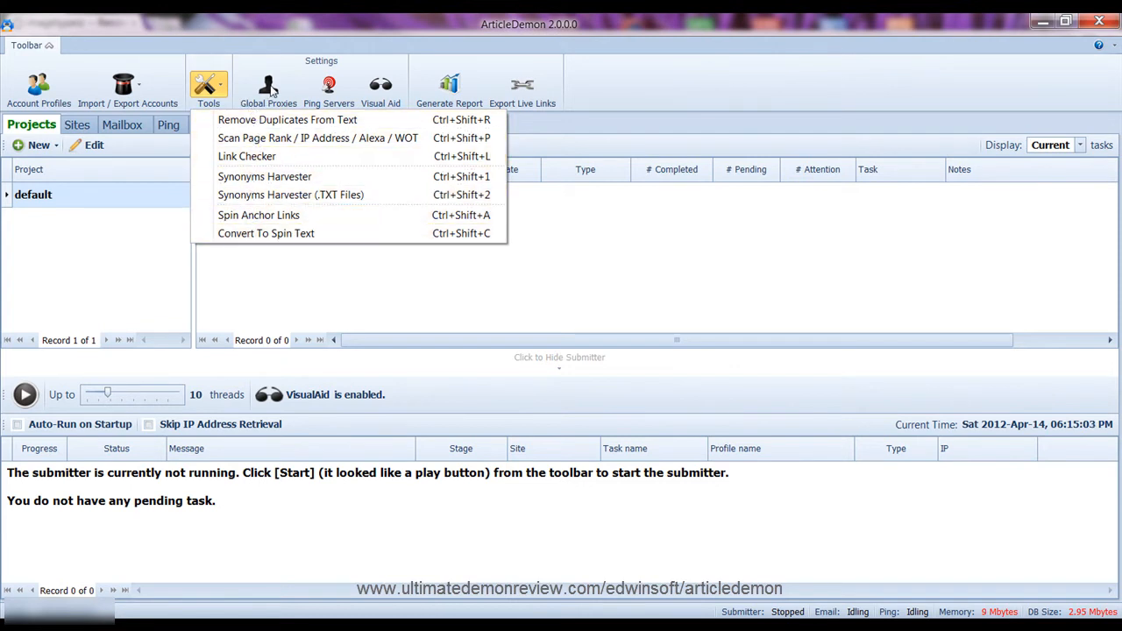
pyautogui.click(339, 93)
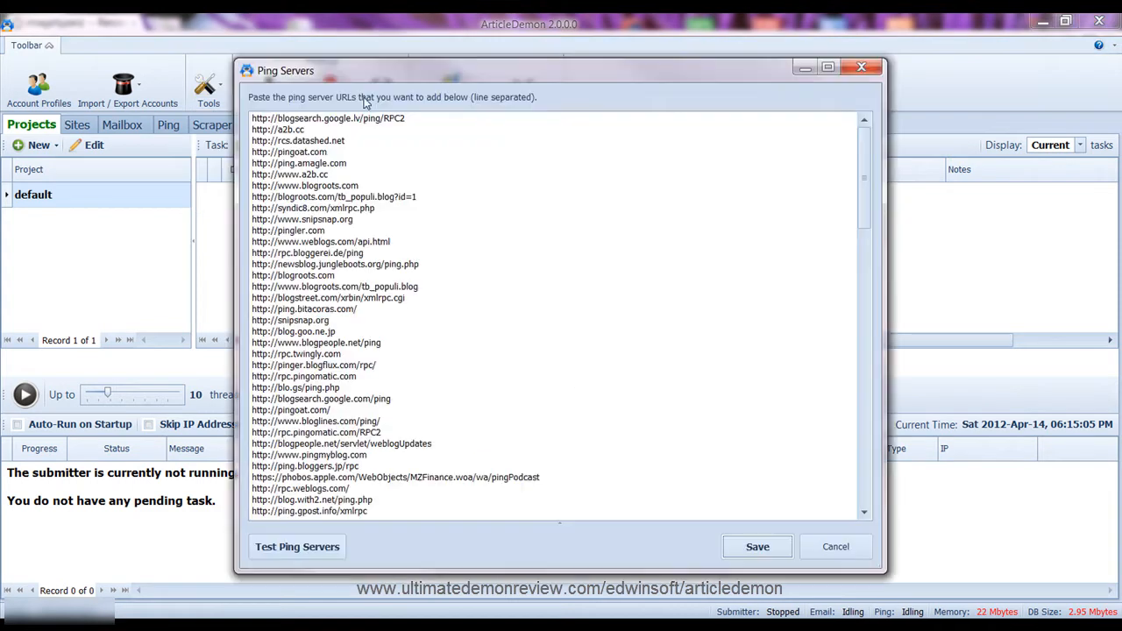
pyautogui.click(860, 68)
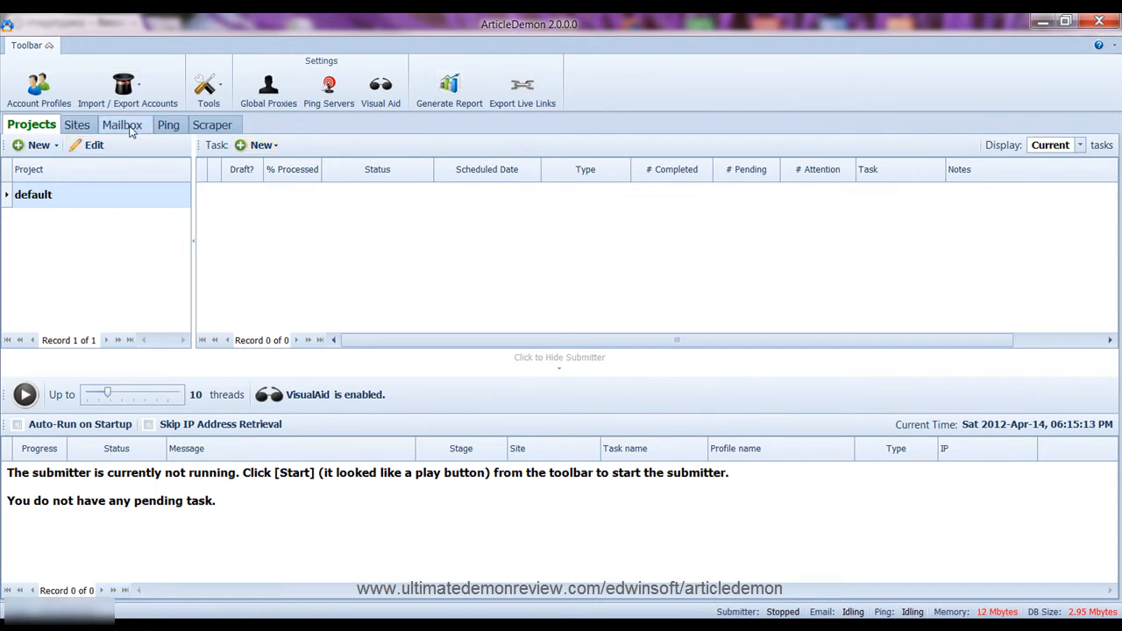
# Start a new Article Task and maximize its form to full screen
pyautogui.click(265, 147)
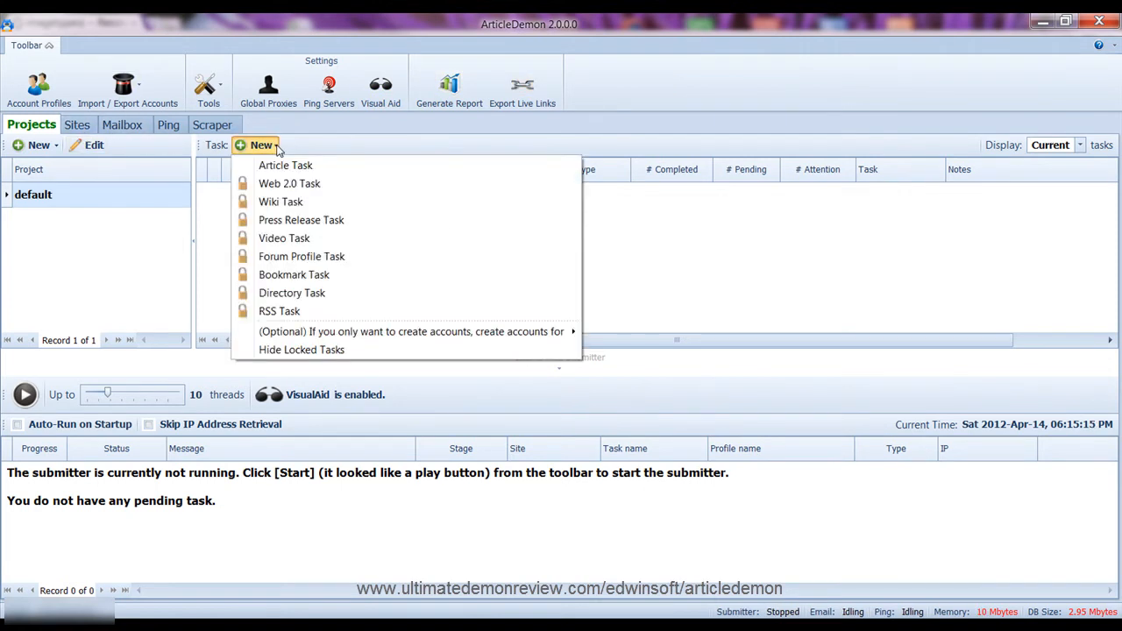
pyautogui.click(286, 169)
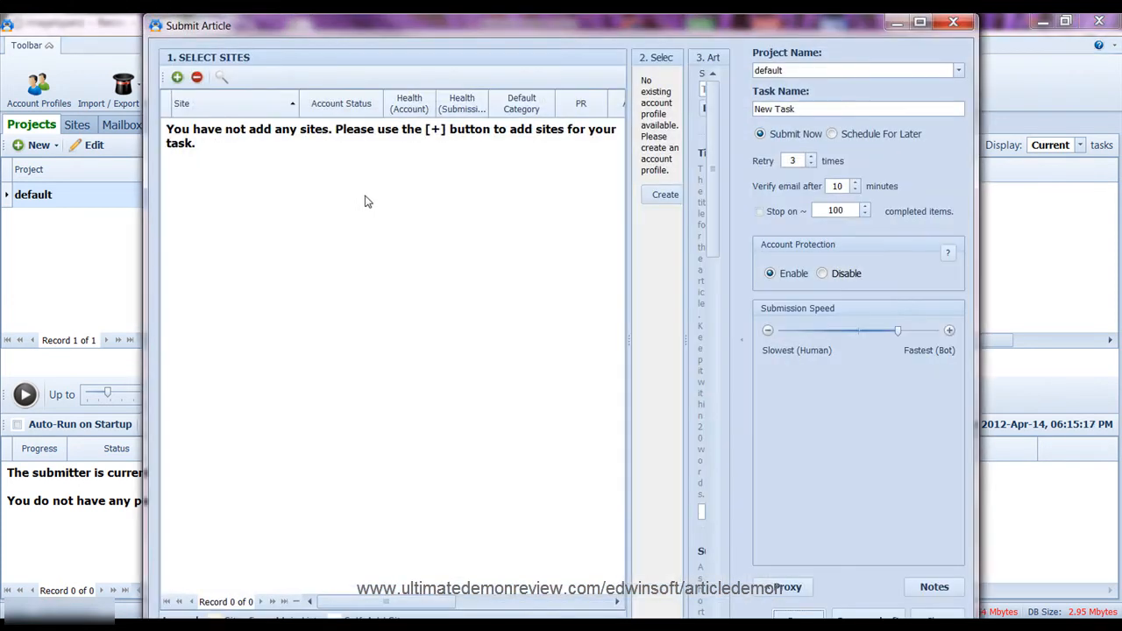
pyautogui.doubleClick(397, 33)
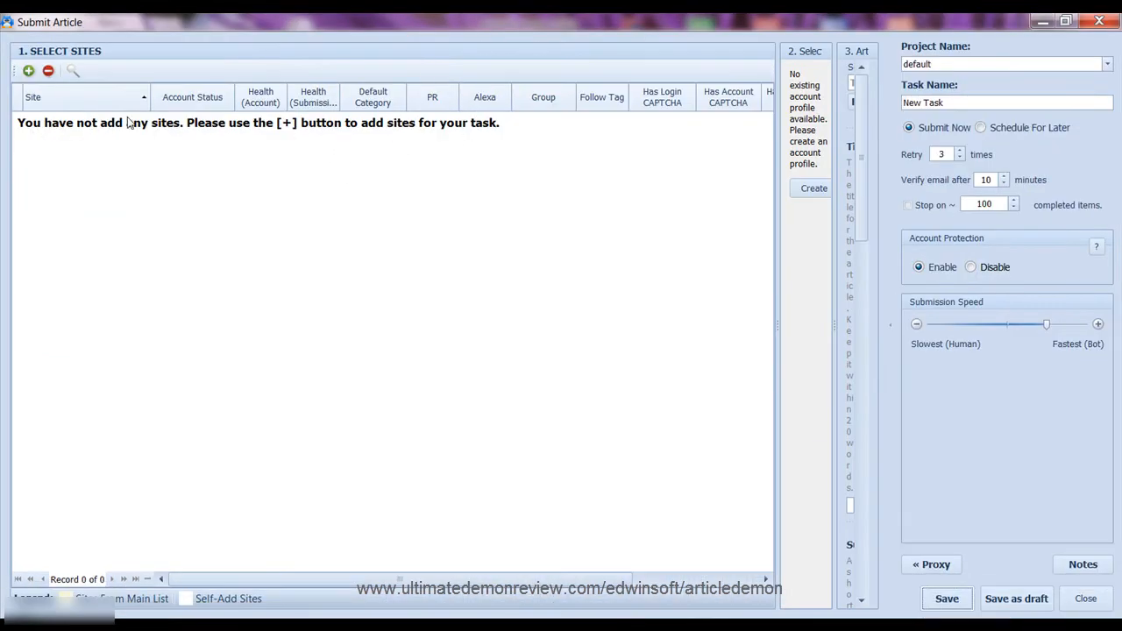
# Close Add Sites without adding any, expand Article Details and enter 'article marketing' as seed keyword
pyautogui.click(29, 71)
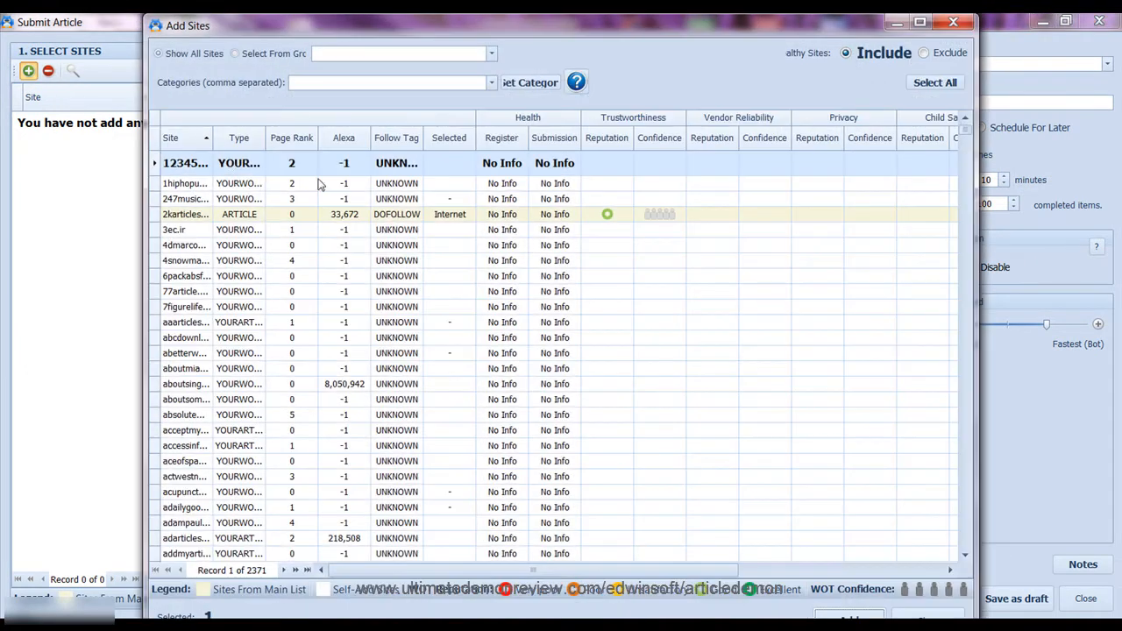
pyautogui.click(953, 22)
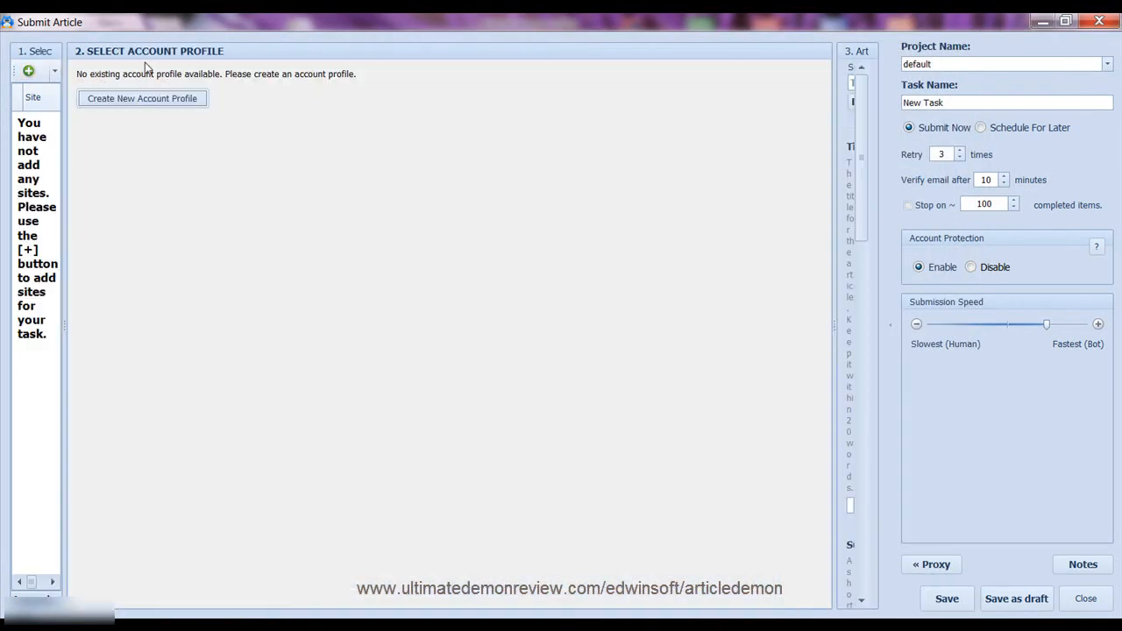
pyautogui.click(841, 175)
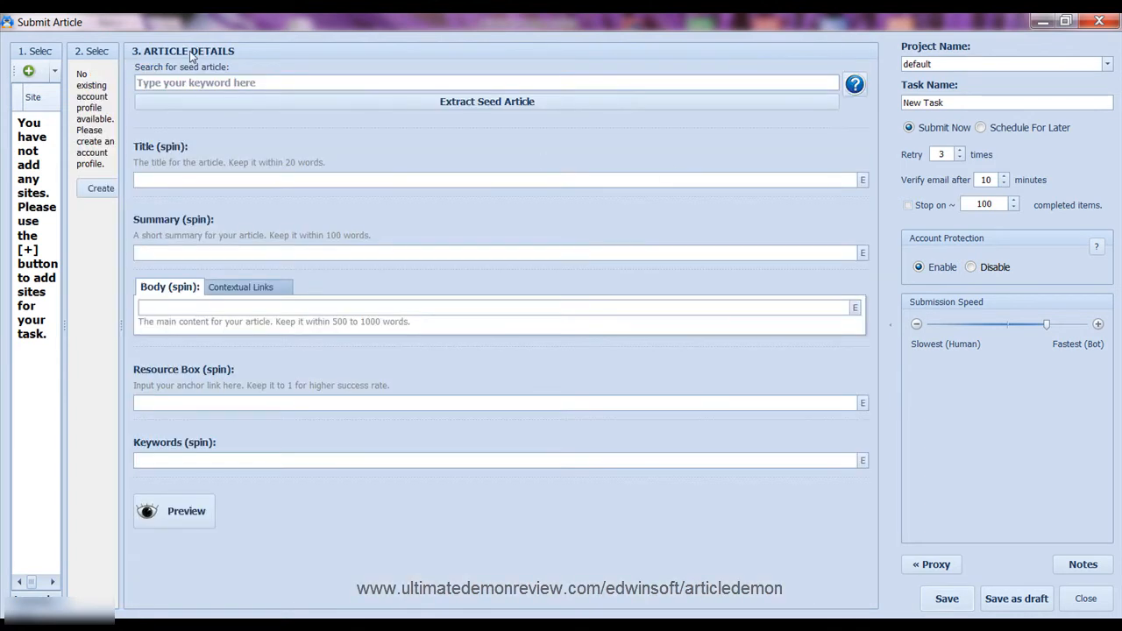
pyautogui.click(463, 85)
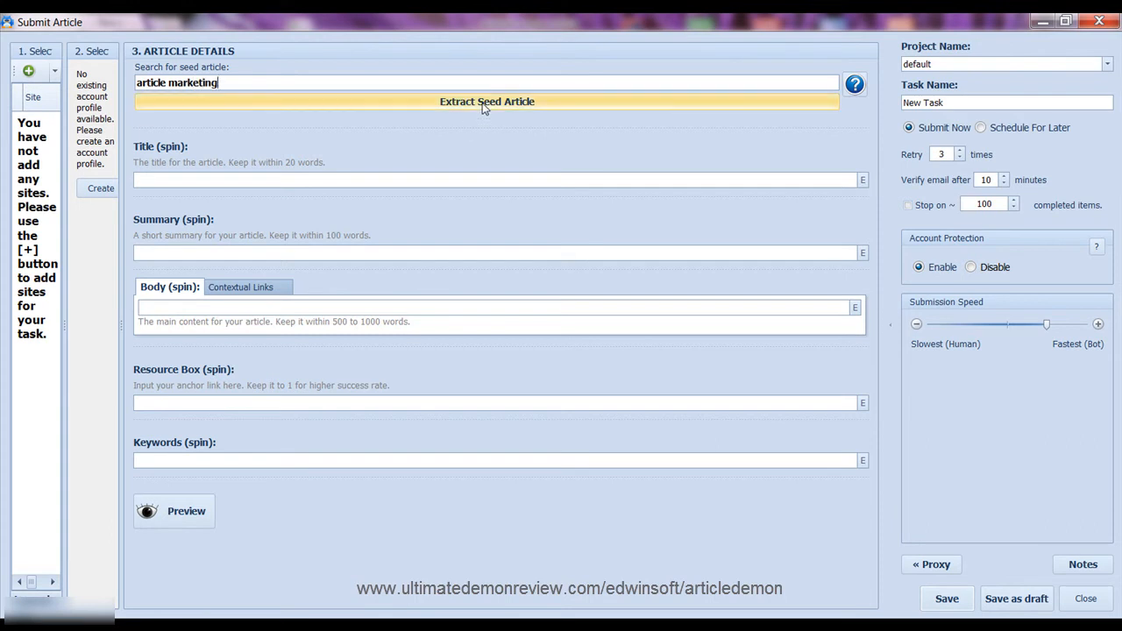
# Extract a seed article for 'article marketing' and review its title and summary
pyautogui.click(484, 104)
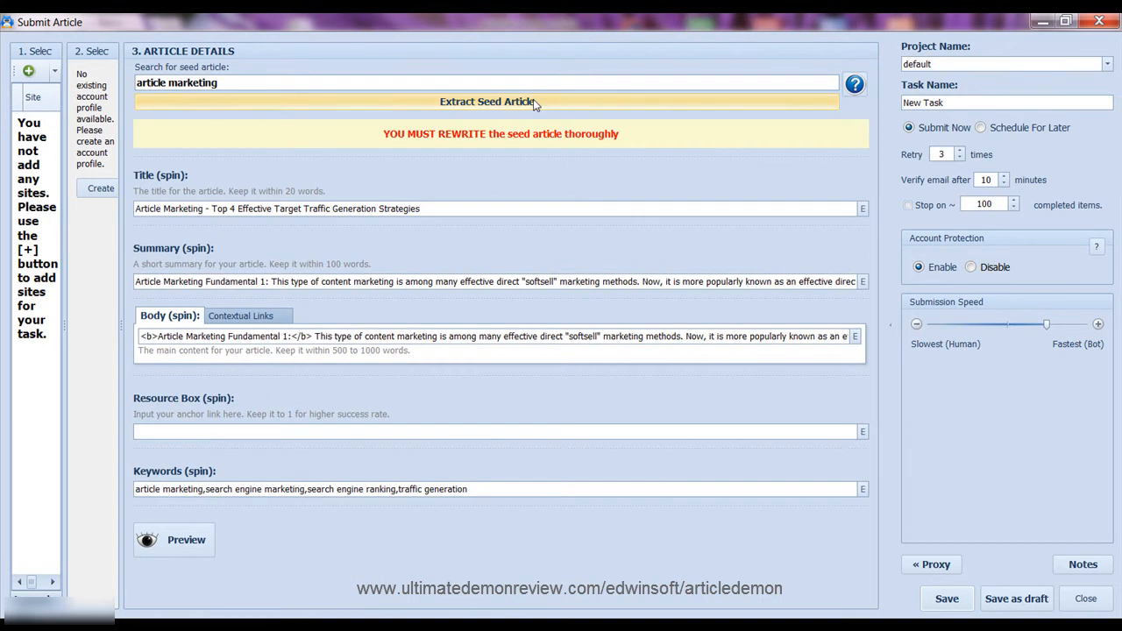
pyautogui.click(427, 208)
pyautogui.press('Tab')
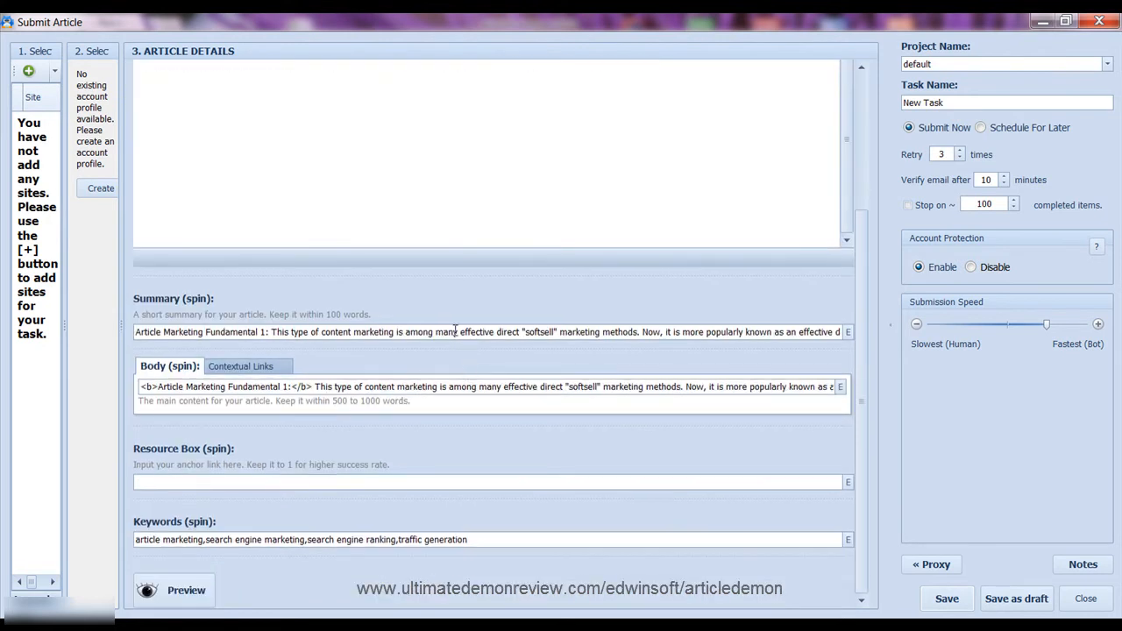
pyautogui.scroll(-2, 464, 327)
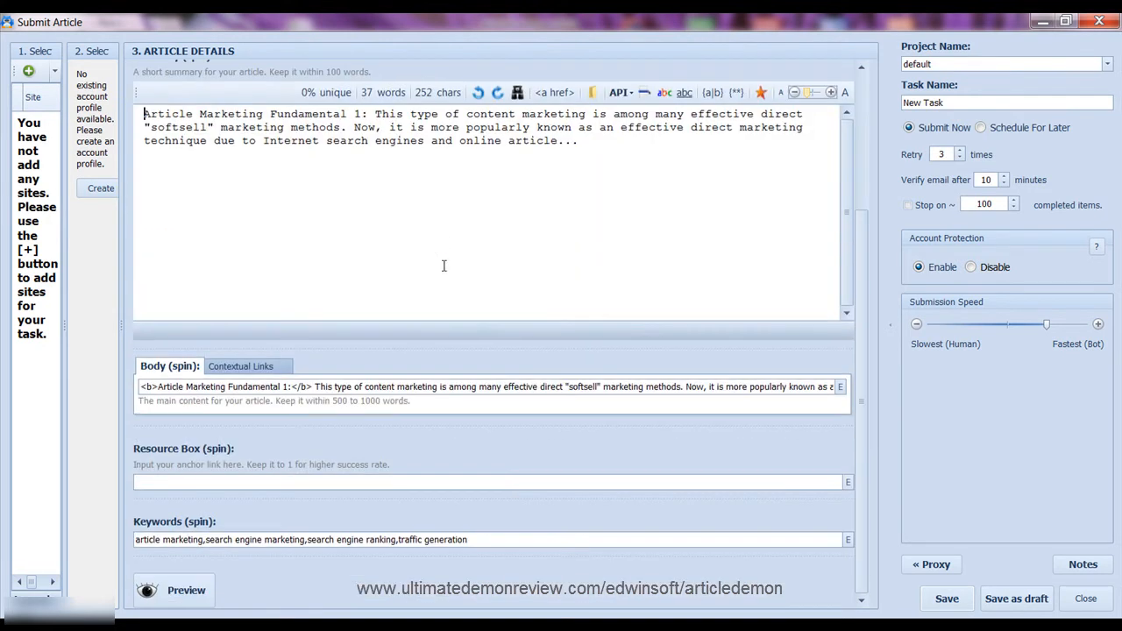
# Review the extracted article body, then close the form and discard the task
pyautogui.click(392, 386)
pyautogui.scroll(-5, 410, 383)
pyautogui.scroll(-8, 410, 382)
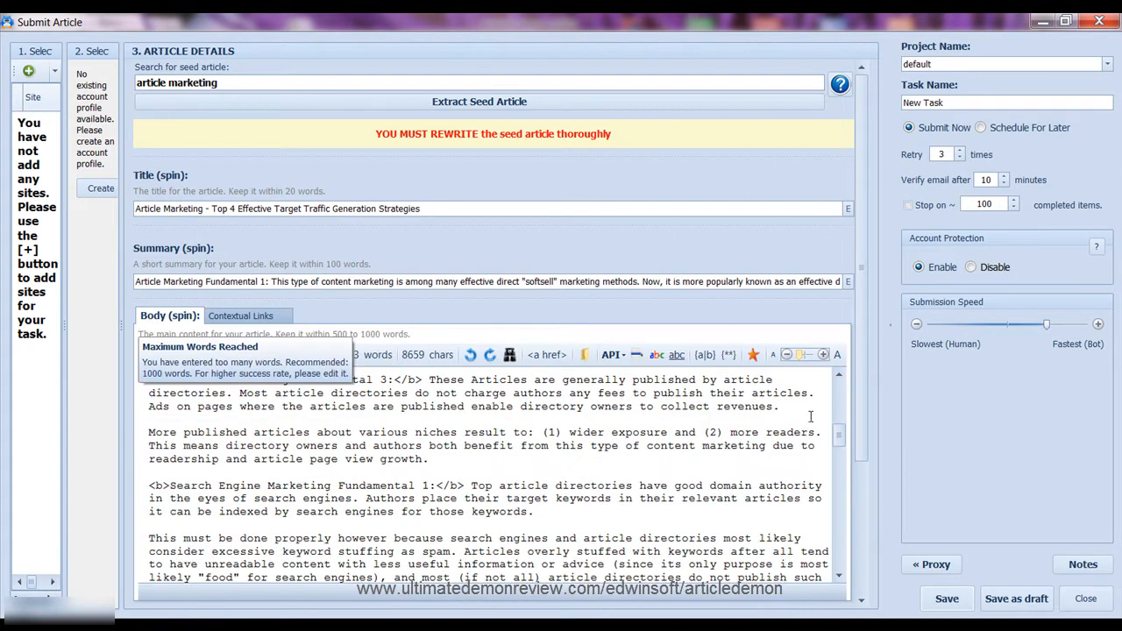
pyautogui.scroll(-5, 834, 428)
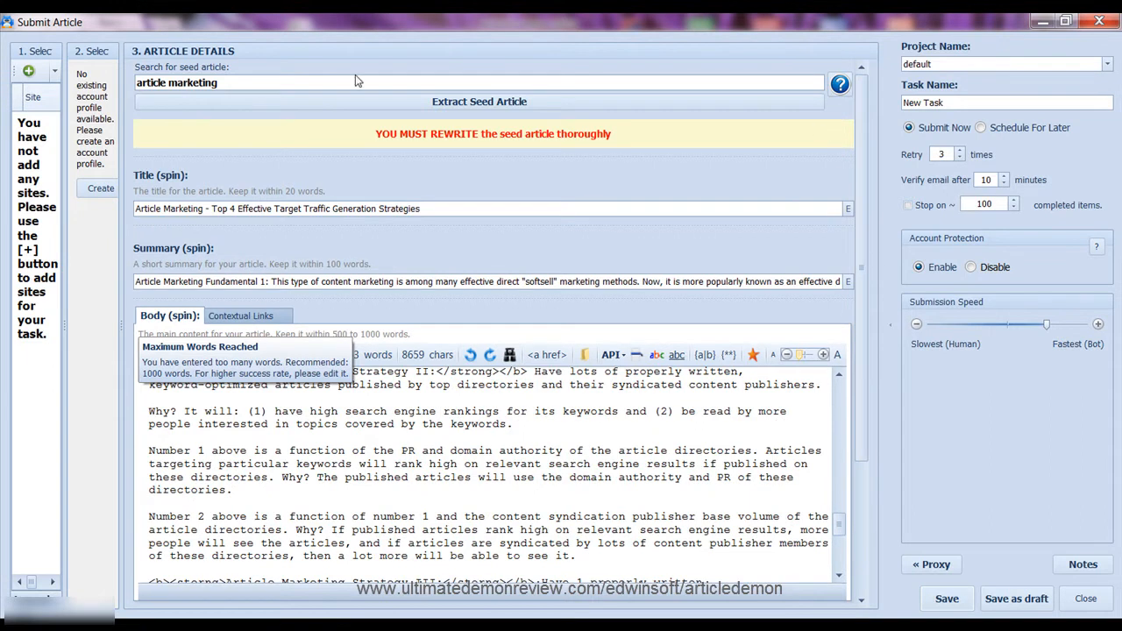
pyautogui.click(279, 83)
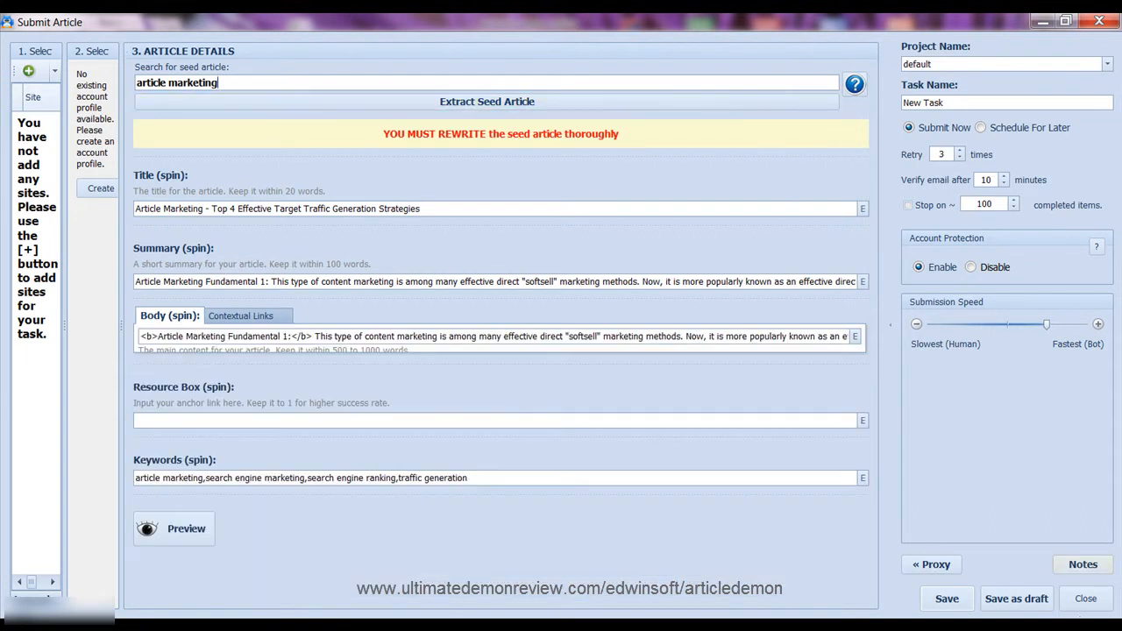
pyautogui.click(1086, 600)
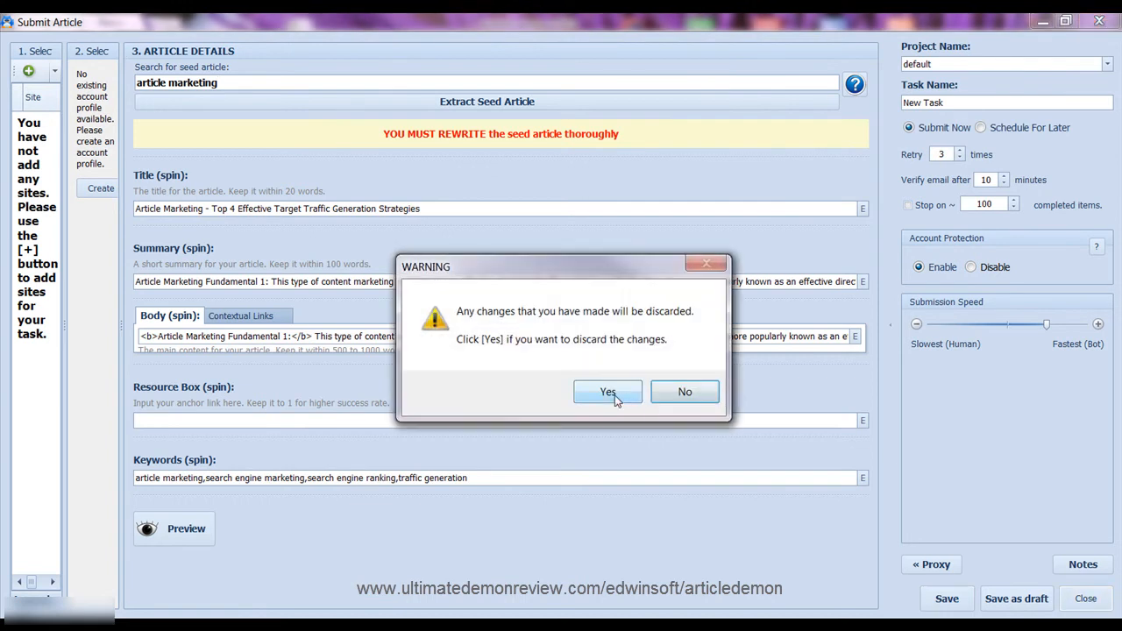
pyautogui.click(608, 393)
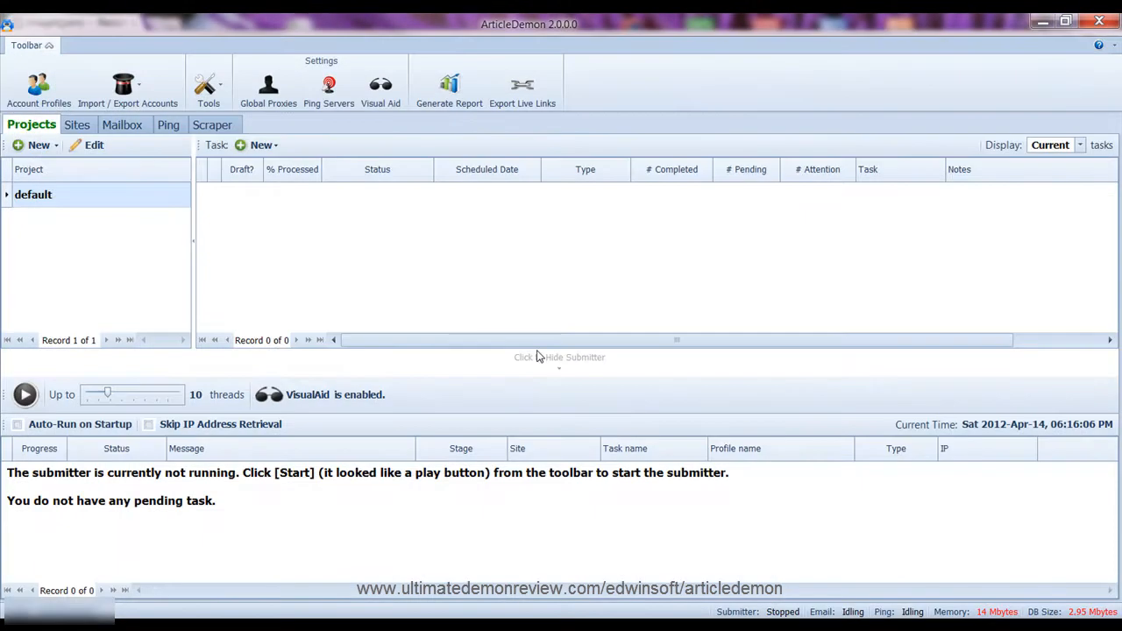
# Start an Article Directories account-creation task and add all 2371 listed sites to it
pyautogui.click(278, 145)
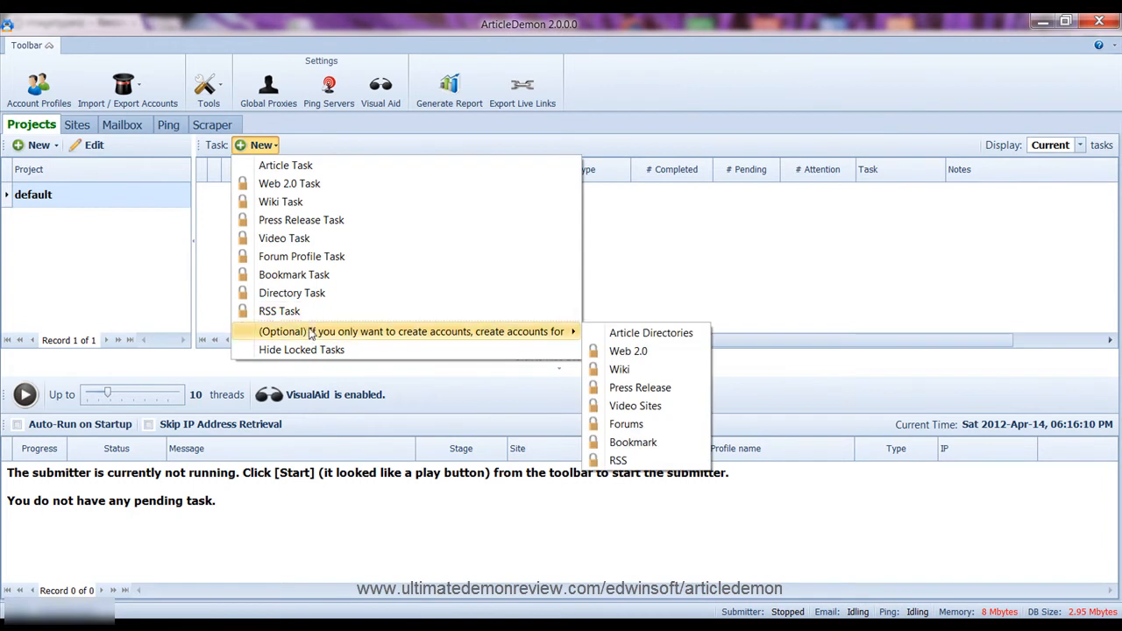
pyautogui.click(647, 334)
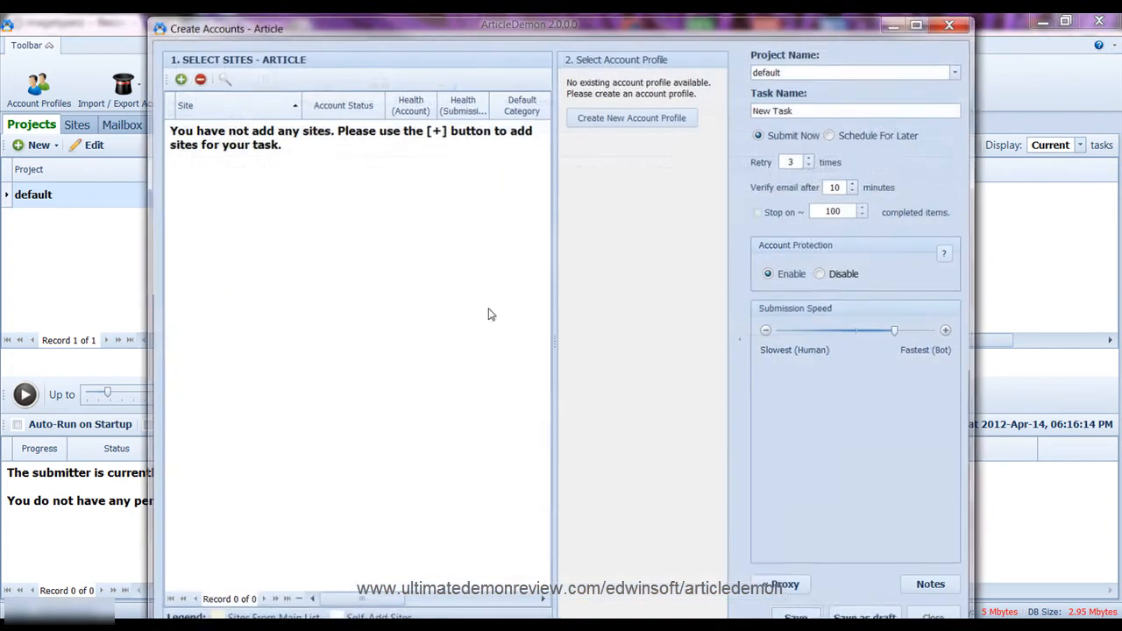
pyautogui.click(177, 78)
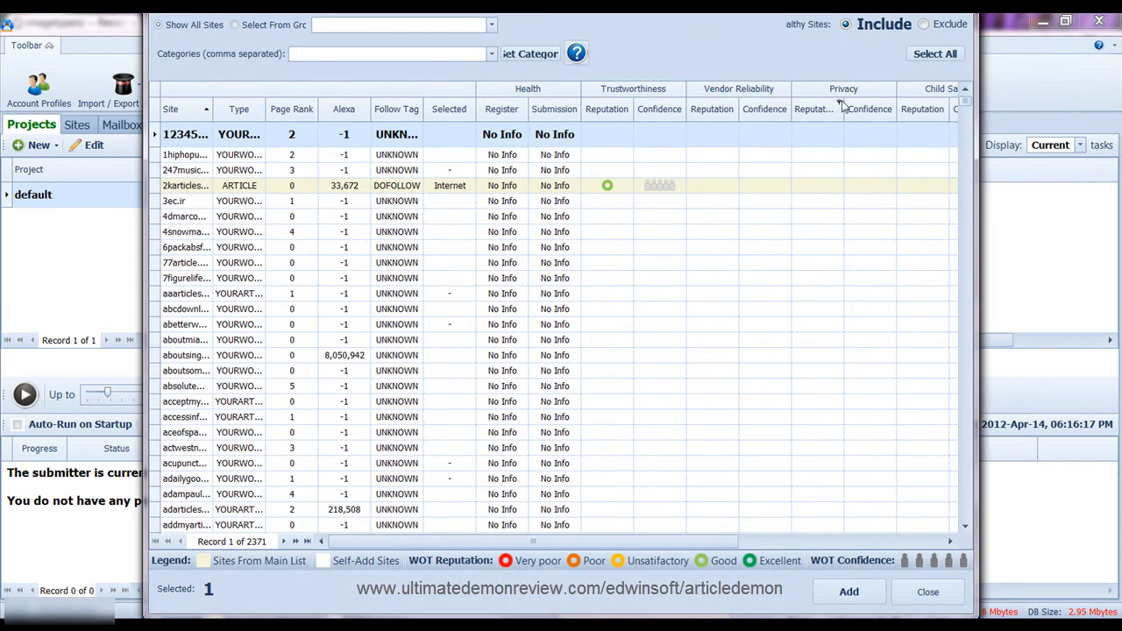
pyautogui.click(934, 54)
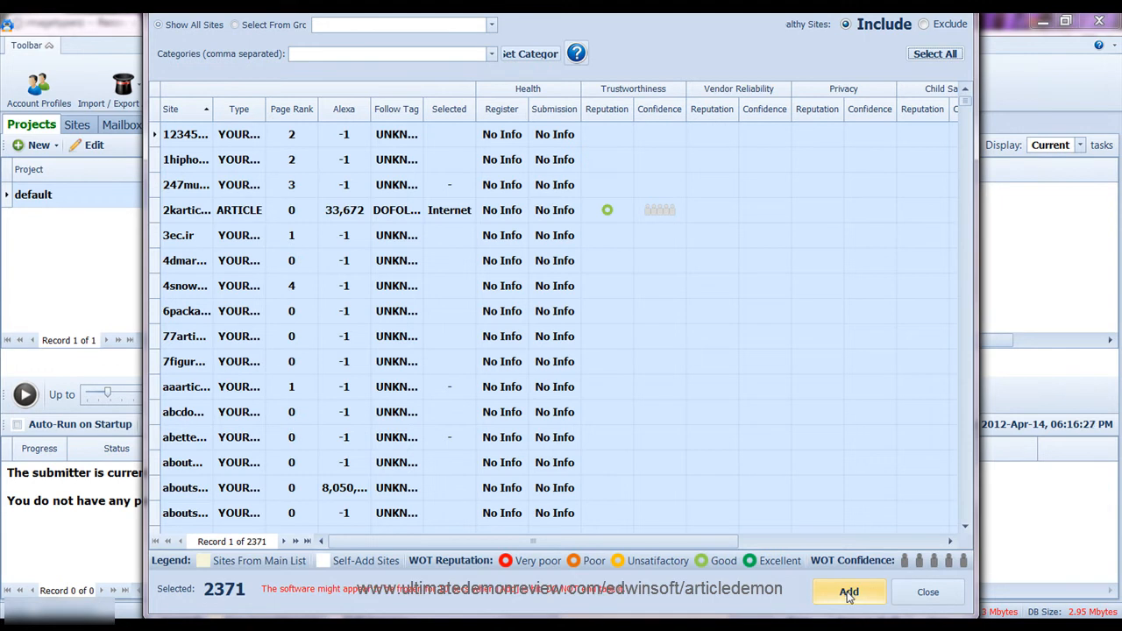
pyautogui.click(849, 593)
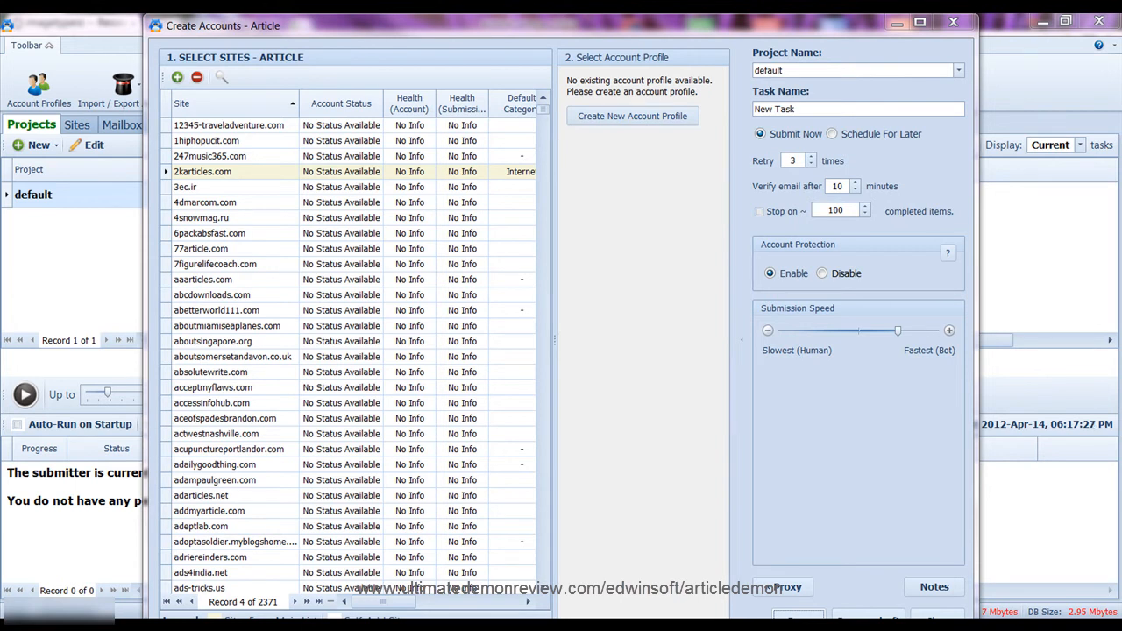
# After the 2371 sites finish adding, open the Select Account Profile section
pyautogui.click(628, 117)
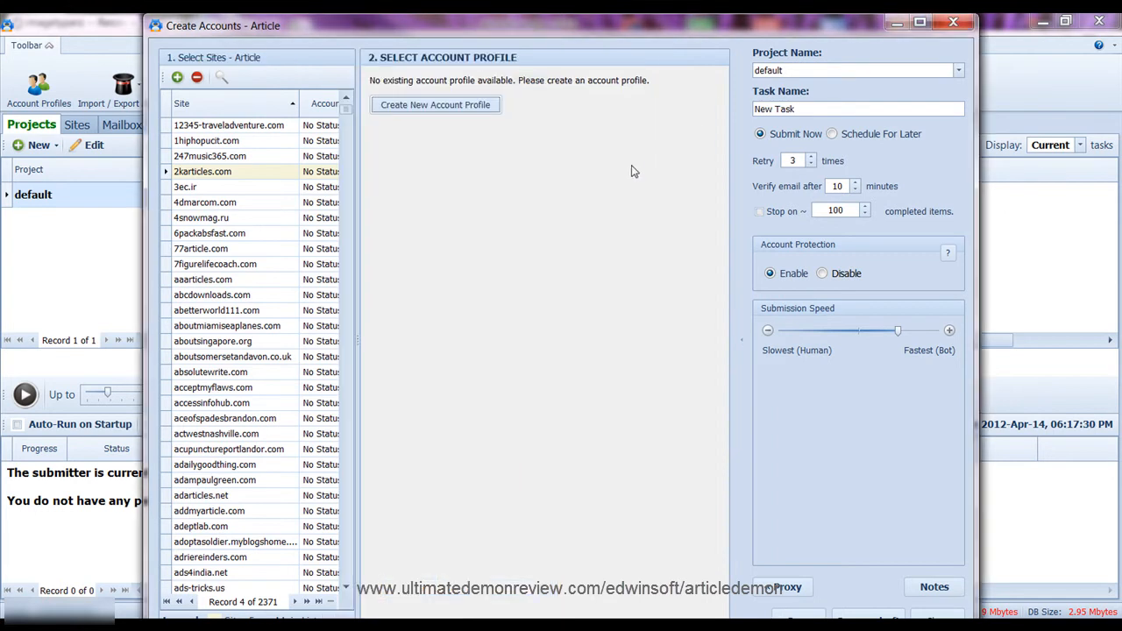
# Create a new account profile named 'Account Profile 1' and regenerate its random user names
pyautogui.click(444, 109)
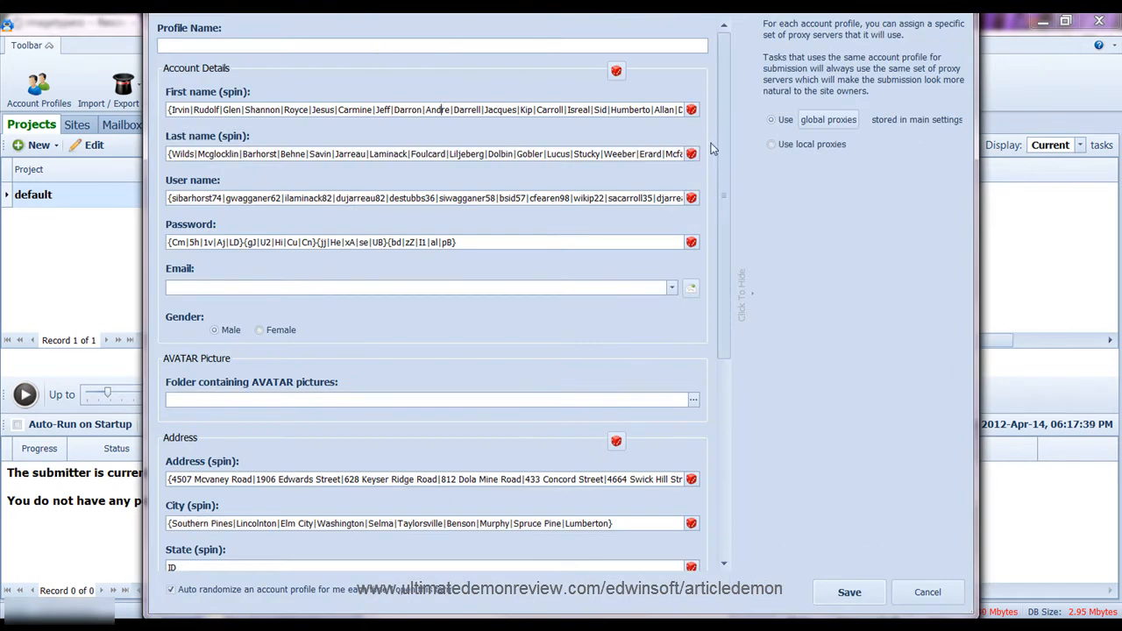
pyautogui.click(498, 46)
pyautogui.write('Account ')
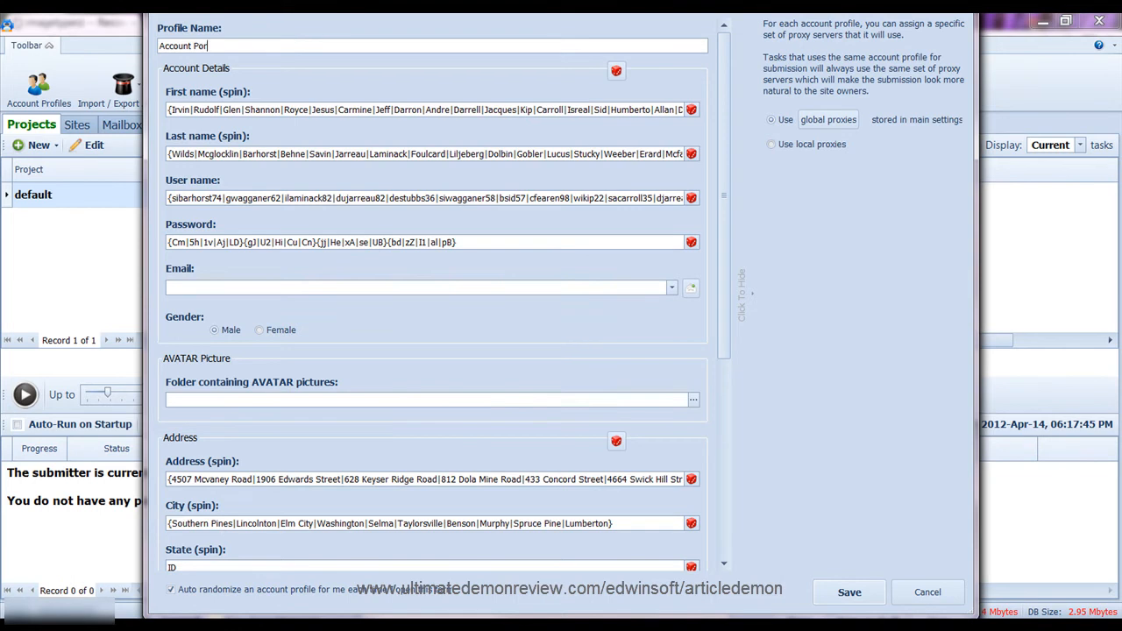
pyautogui.write('Provi')
pyautogui.write('fi')
pyautogui.moveTo(212, 199); pyautogui.dragTo(282, 196)
pyautogui.click(691, 198)
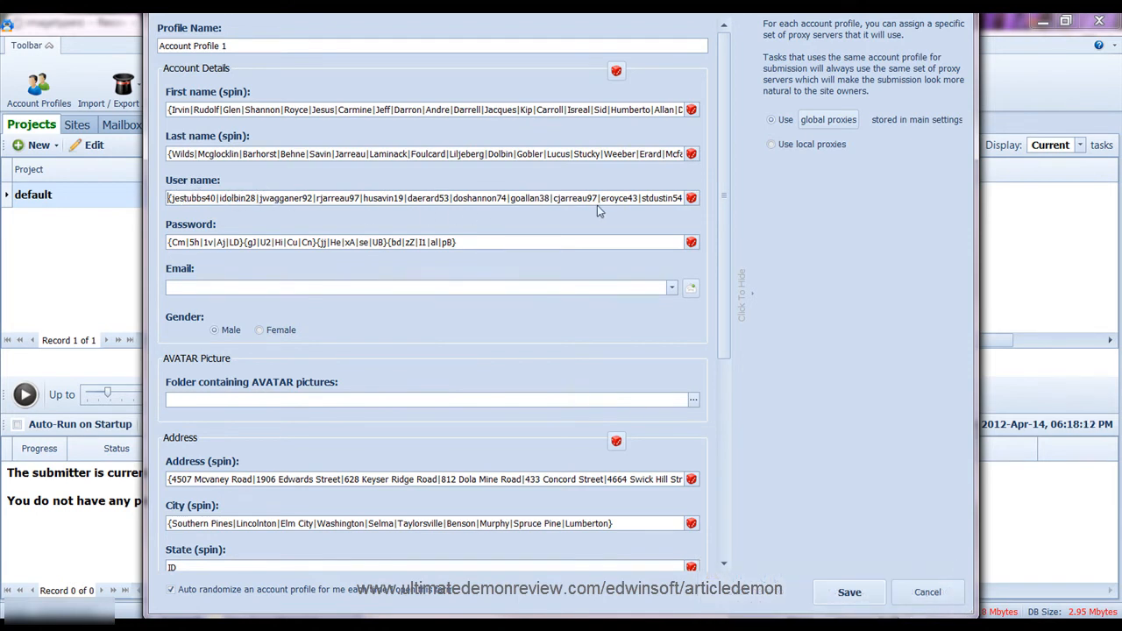
pyautogui.moveTo(586, 198); pyautogui.dragTo(595, 198)
pyautogui.moveTo(246, 199); pyautogui.dragTo(257, 198)
# Enter the profile's mailbox e-mail address and password using the CPanel template
pyautogui.click(691, 290)
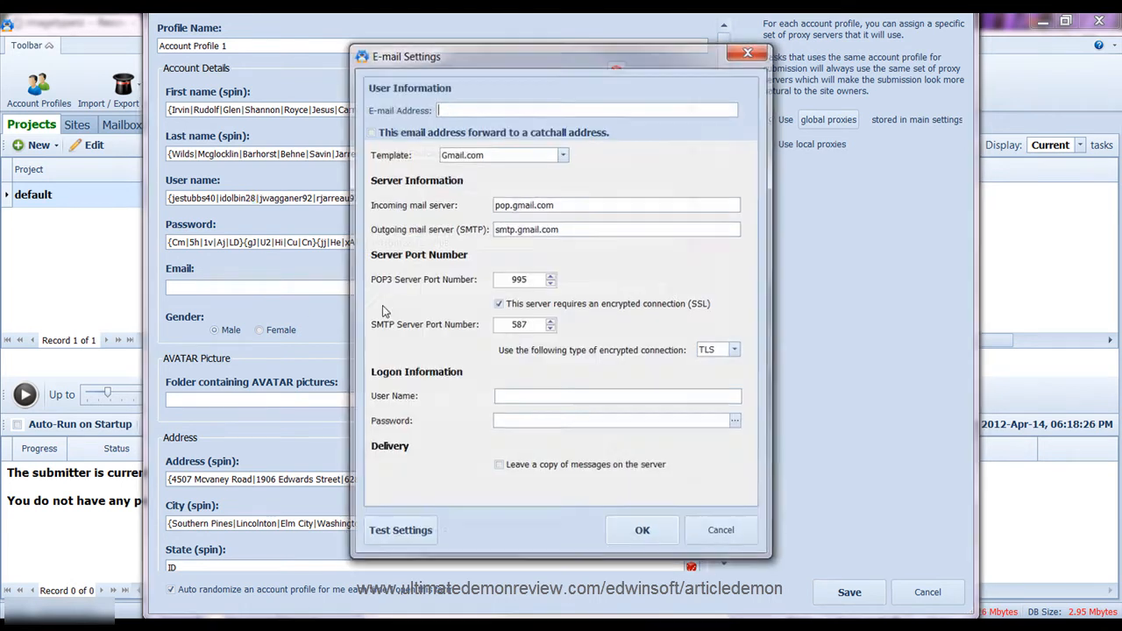
pyautogui.click(505, 109)
pyautogui.hotkey('ctrl', 'v')
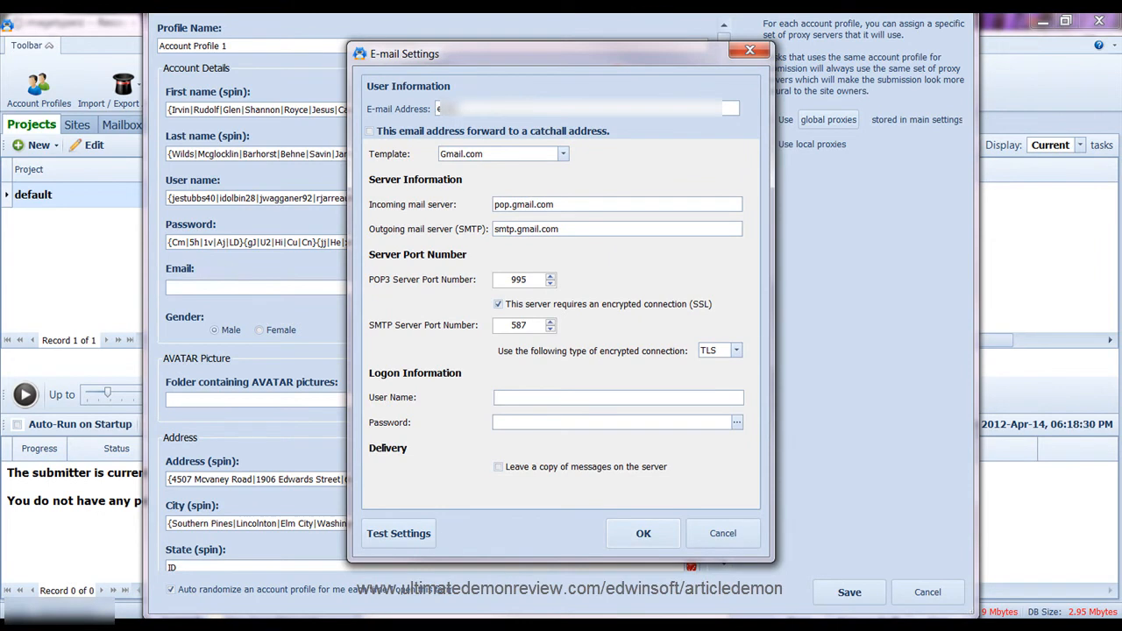
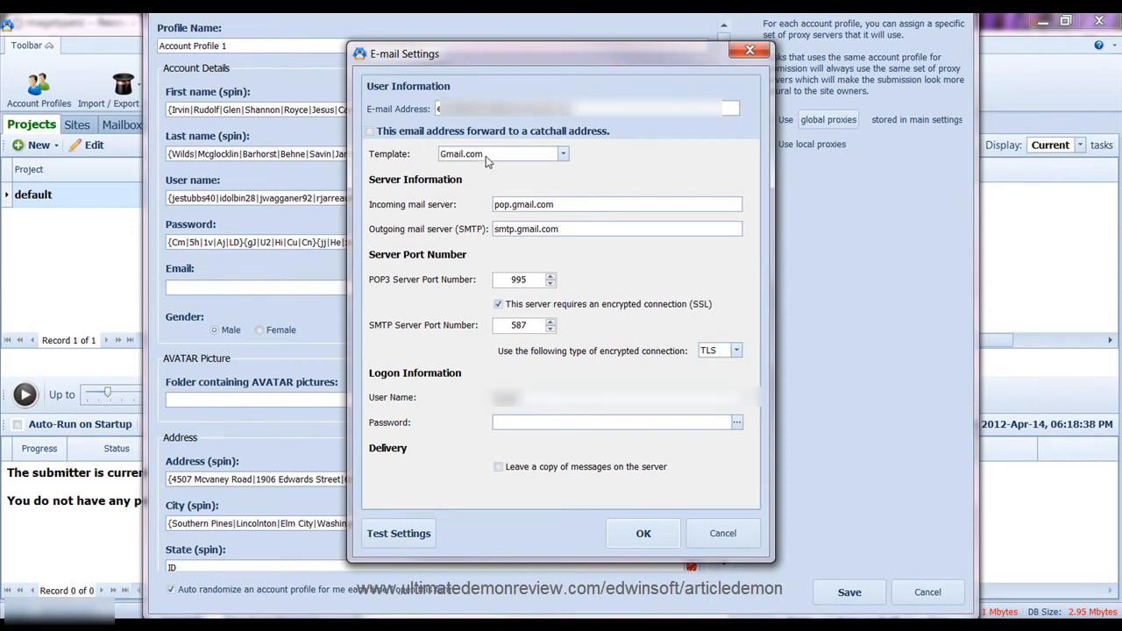
pyautogui.click(491, 154)
pyautogui.click(484, 188)
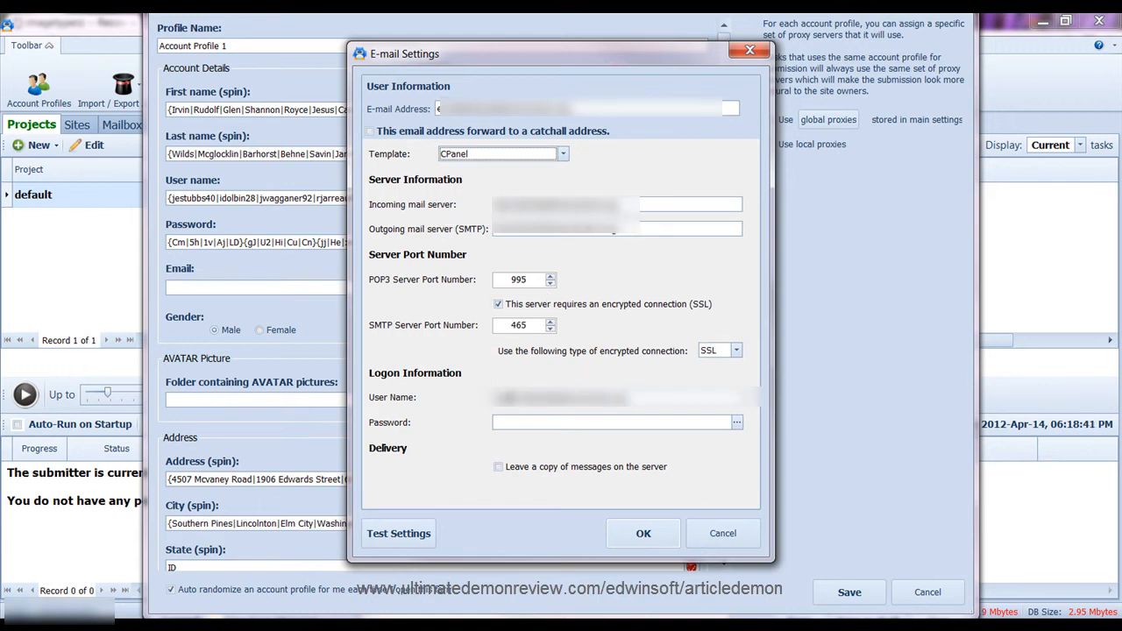
pyautogui.click(513, 422)
pyautogui.write('*********')
# Test the mail settings until the server reports Connected, then accept them
pyautogui.click(406, 532)
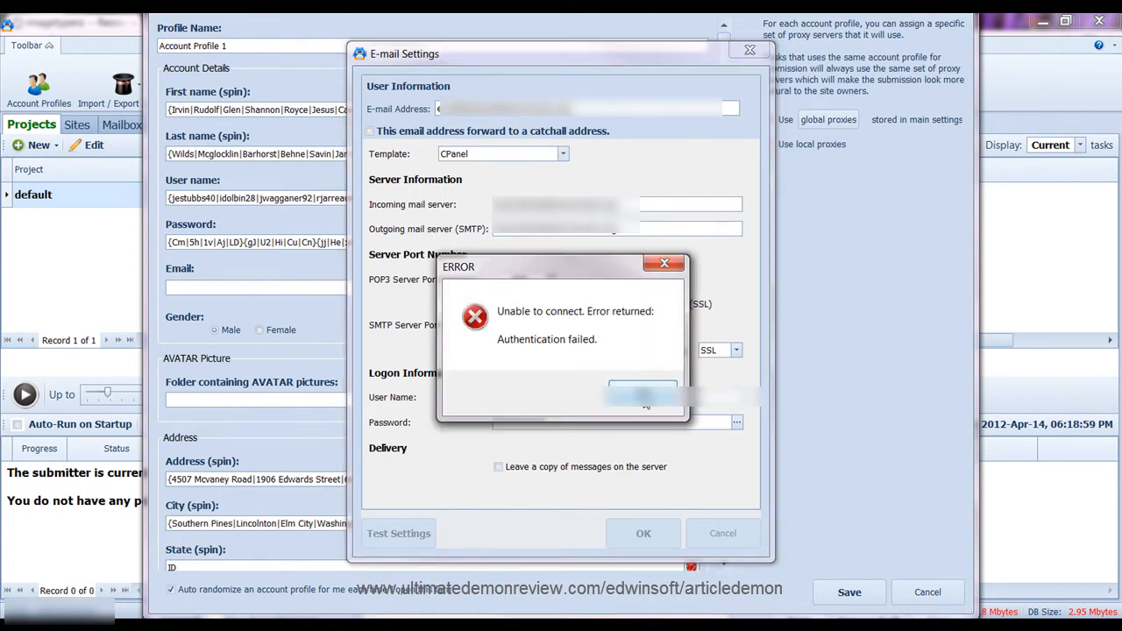
pyautogui.click(643, 394)
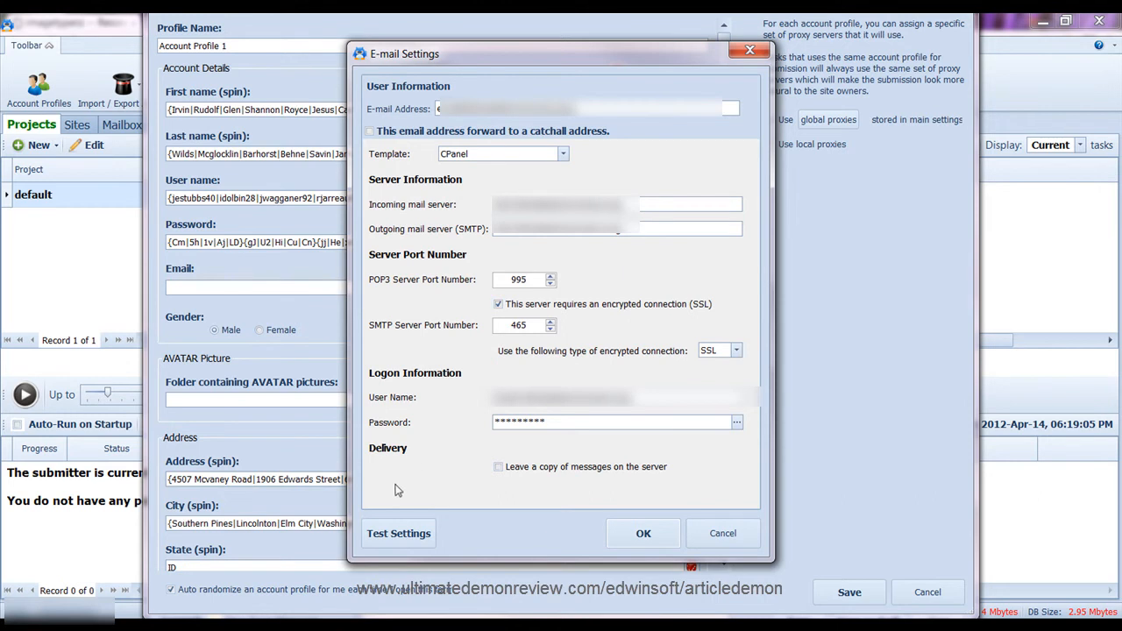
pyautogui.click(423, 528)
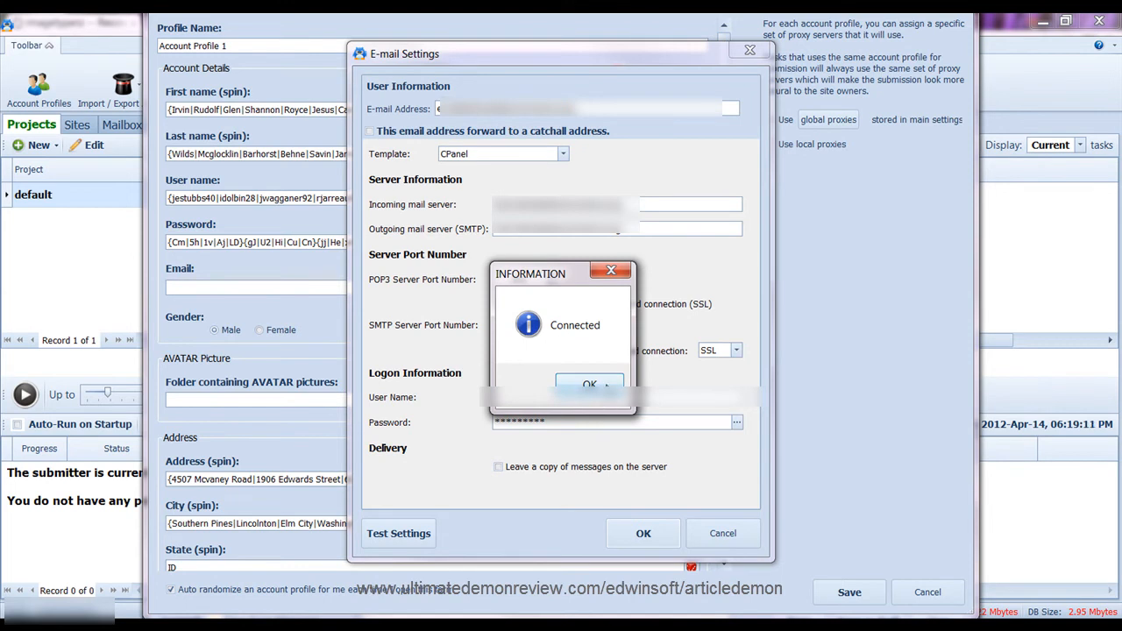
pyautogui.click(594, 386)
pyautogui.click(645, 533)
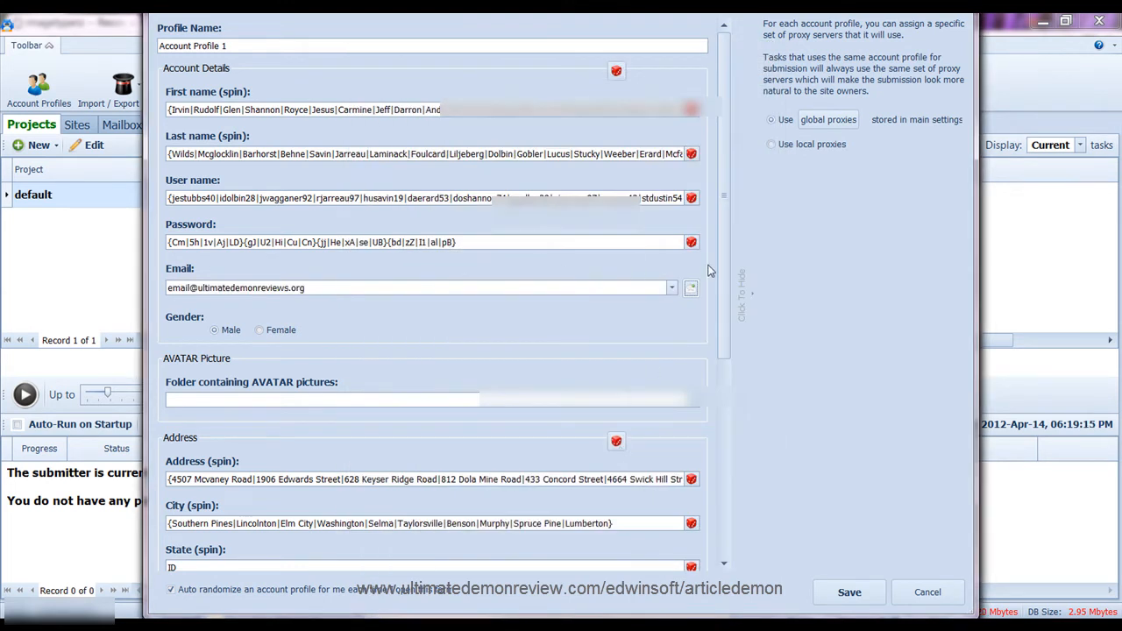
pyautogui.scroll(-2, 721, 297)
# Review the profile's remaining fields, leaving the avatar folder unset and keeping global proxies
pyautogui.scroll(-3, 719, 297)
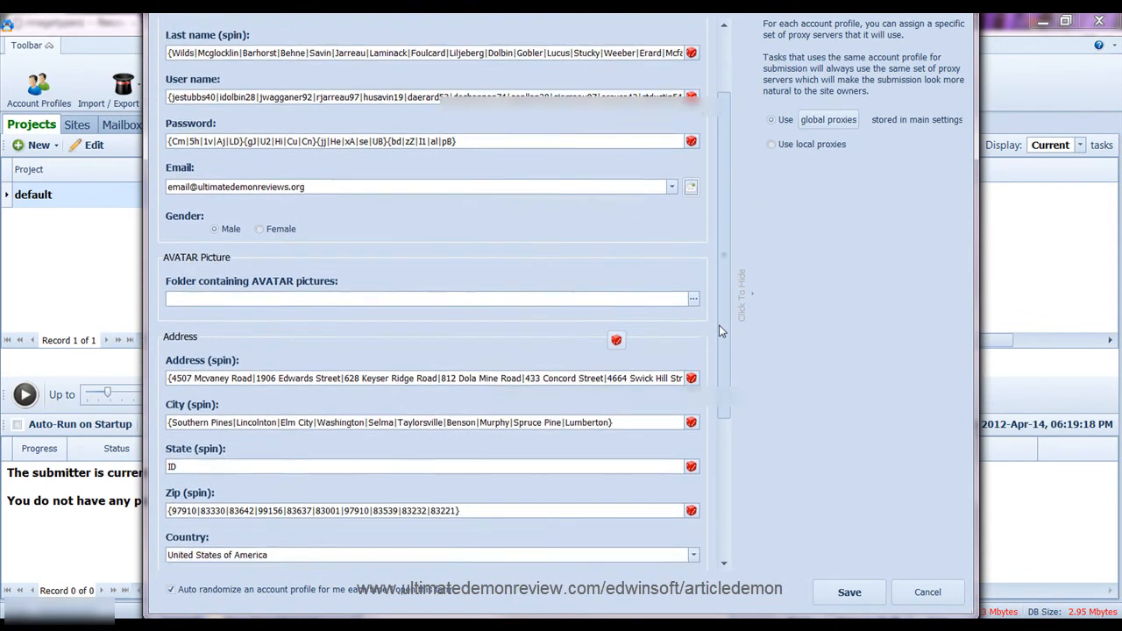
pyautogui.moveTo(725, 281); pyautogui.dragTo(724, 335)
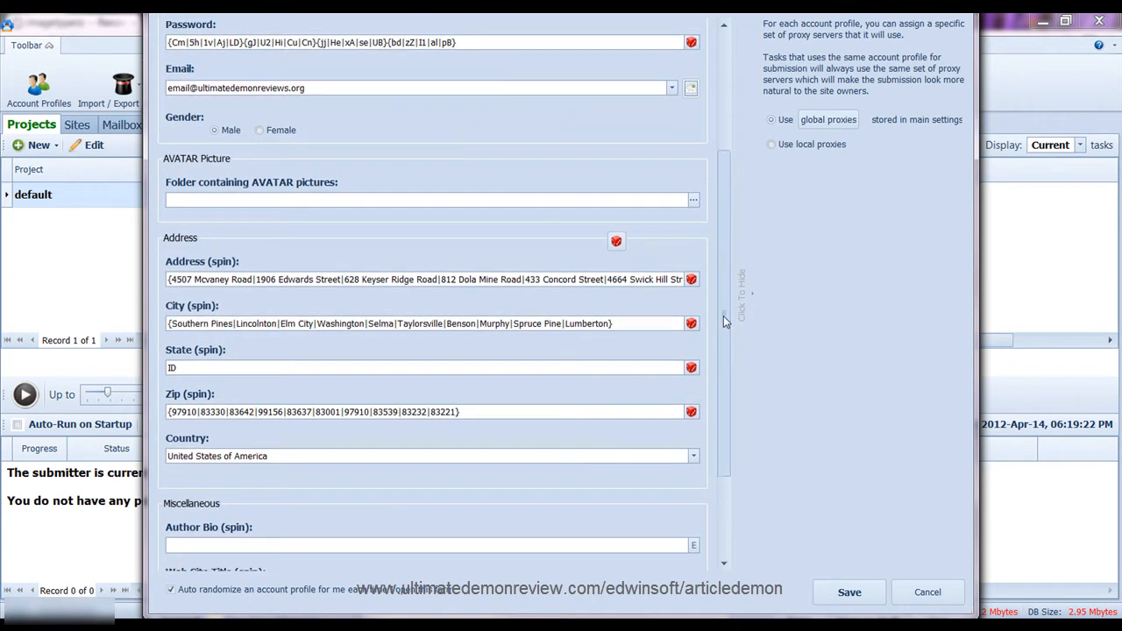
pyautogui.scroll(2, 723, 330)
pyautogui.click(692, 228)
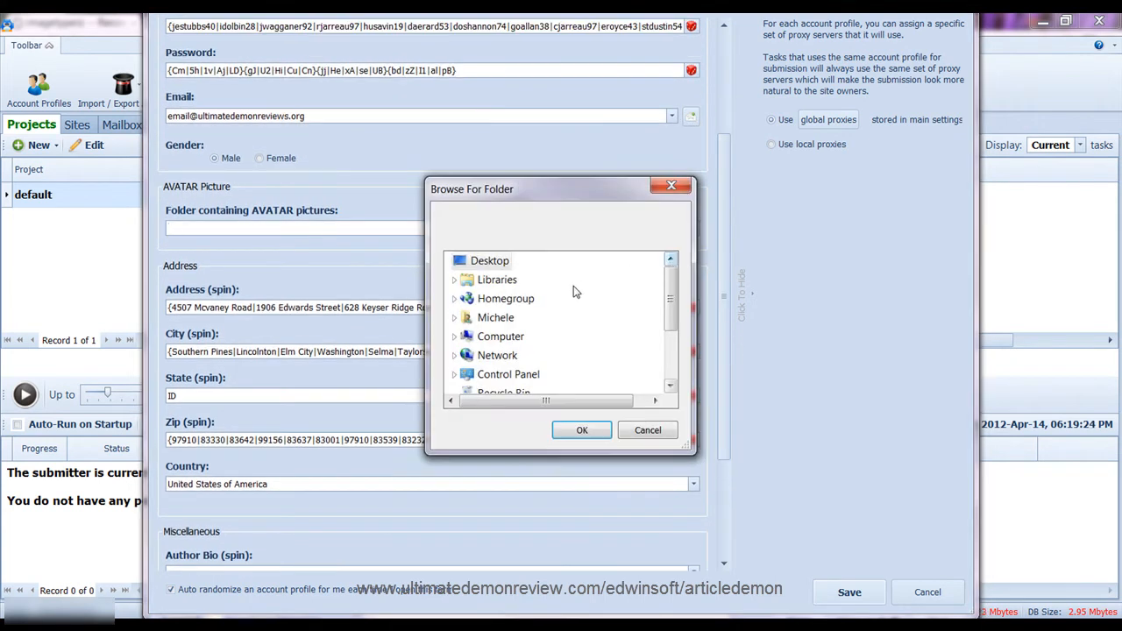
pyautogui.click(672, 186)
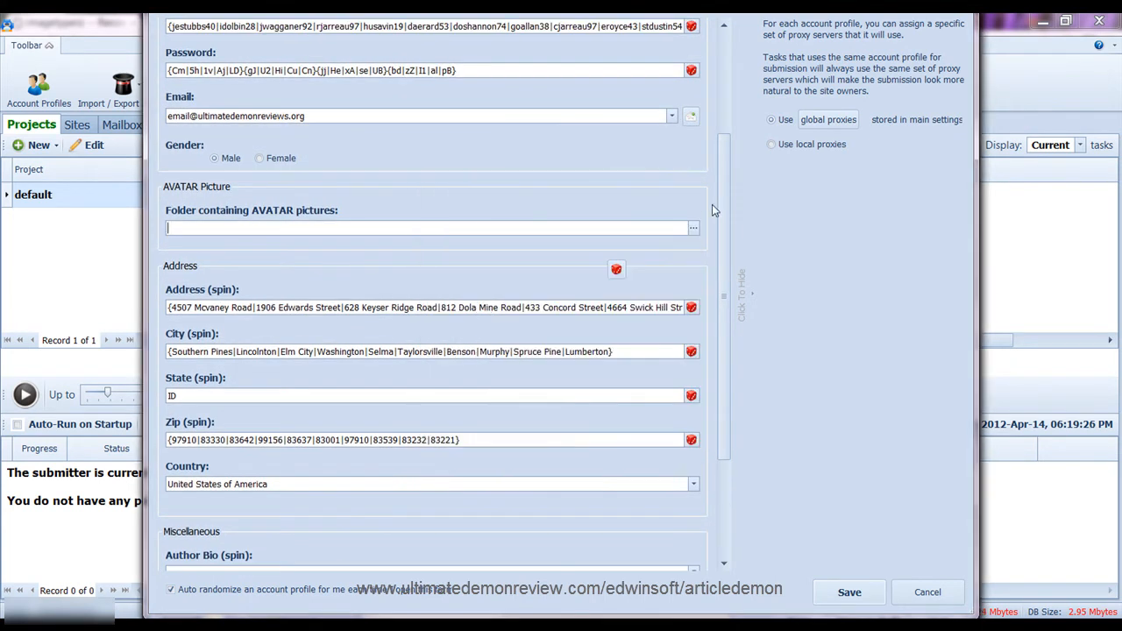
pyautogui.scroll(-5, 717, 274)
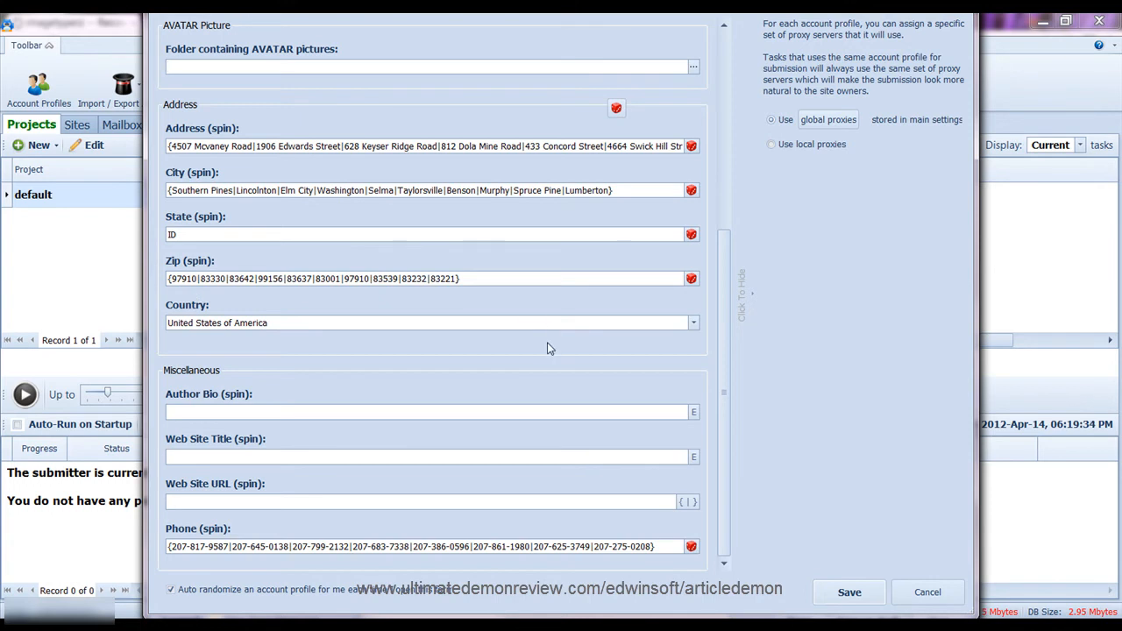
pyautogui.click(233, 412)
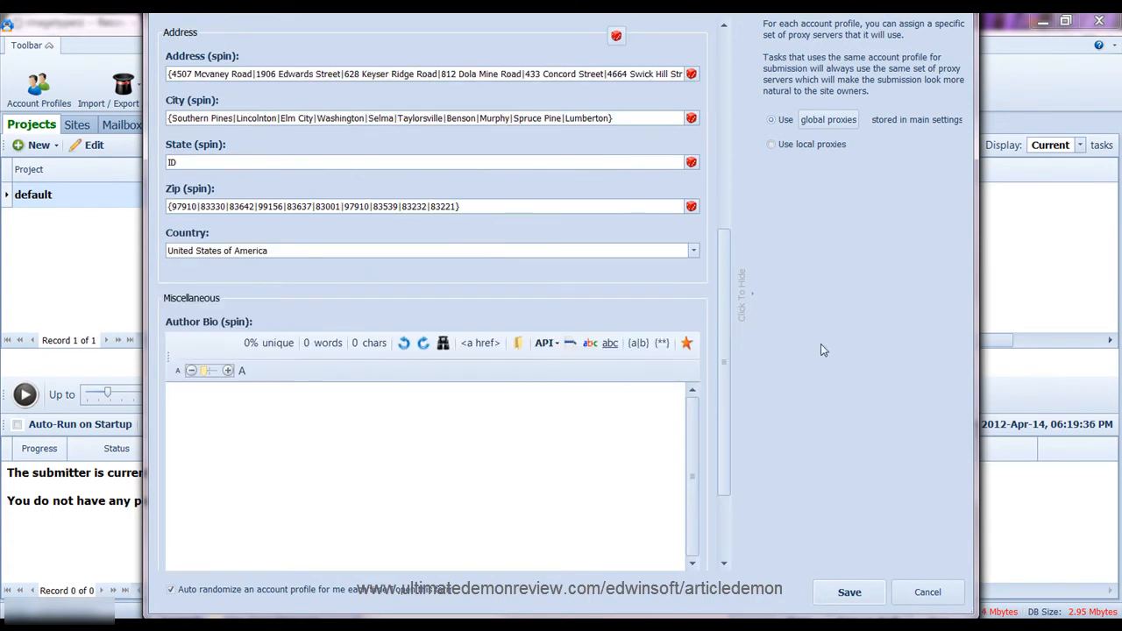
pyautogui.moveTo(719, 328); pyautogui.dragTo(719, 444)
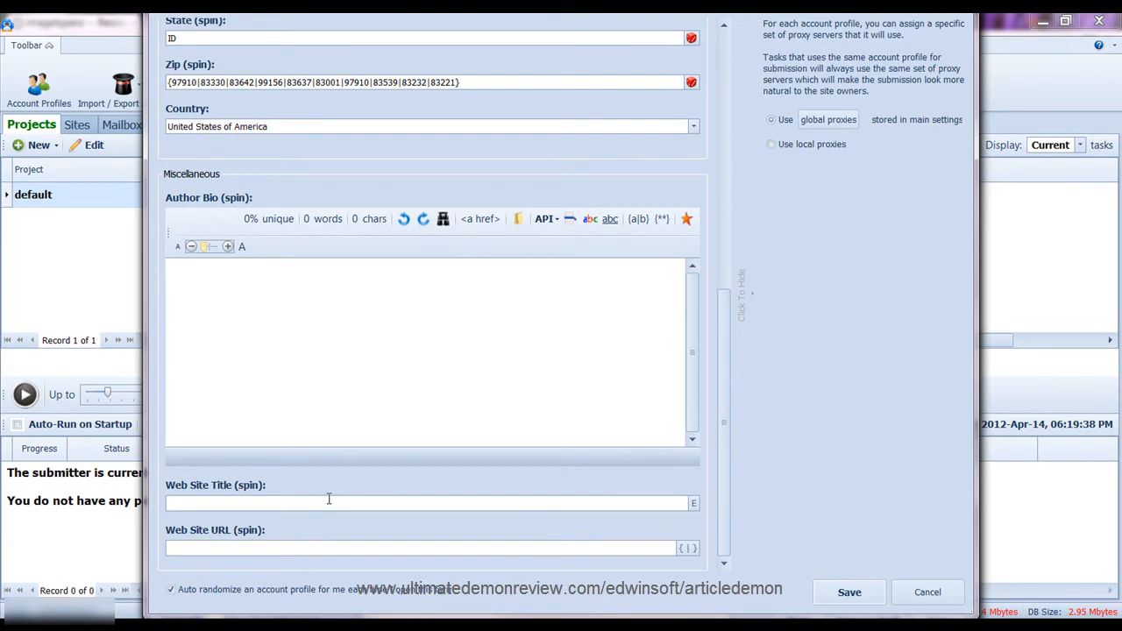
pyautogui.click(329, 502)
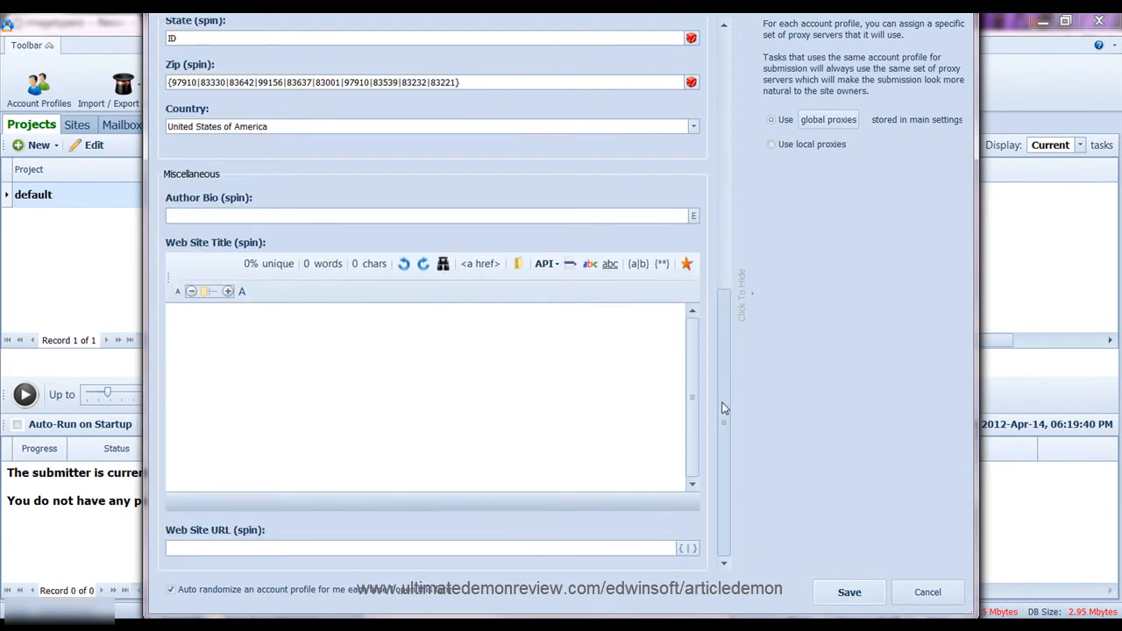
pyautogui.click(355, 550)
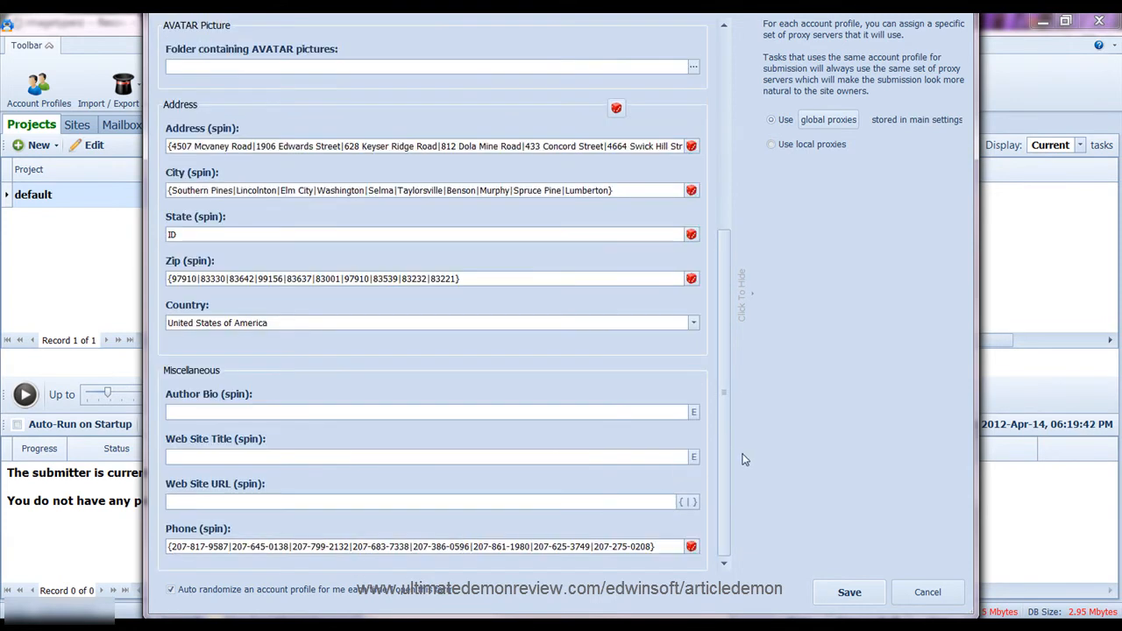
pyautogui.moveTo(723, 456); pyautogui.dragTo(745, 257)
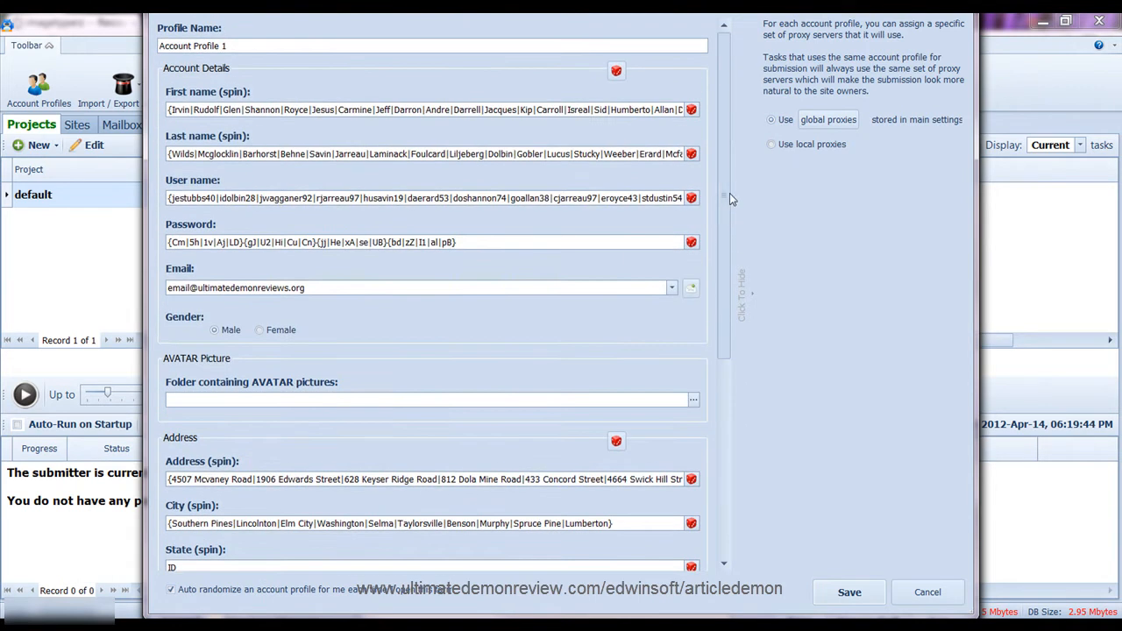
pyautogui.click(777, 119)
# Attempt to save the profile, dismiss the missing author bio and URL error, and open the bio editor
pyautogui.click(844, 591)
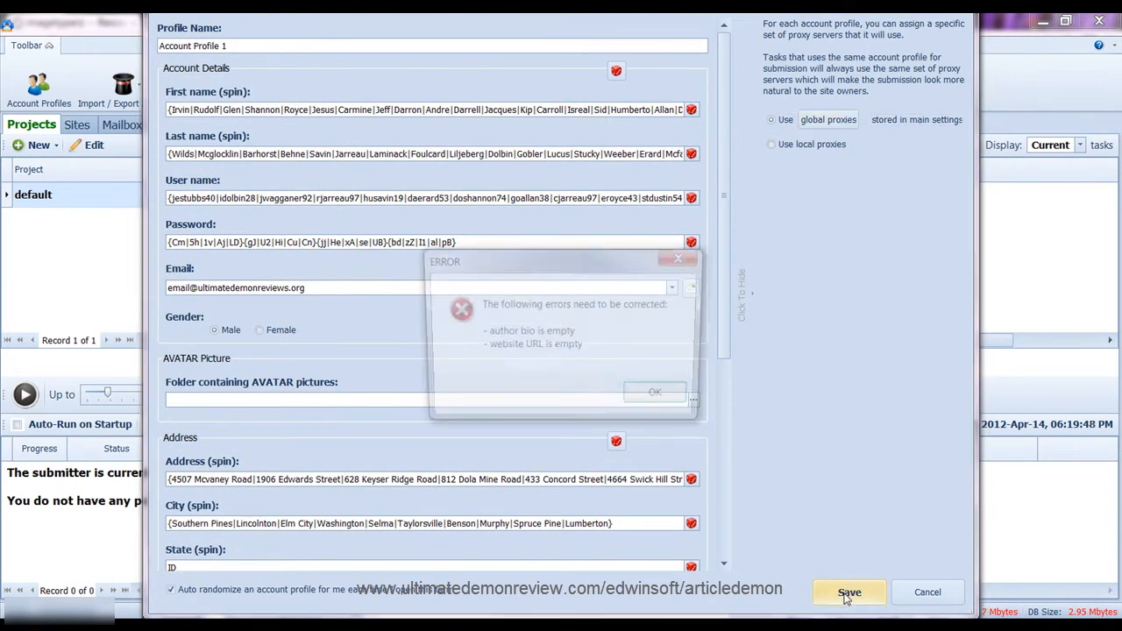
pyautogui.click(663, 401)
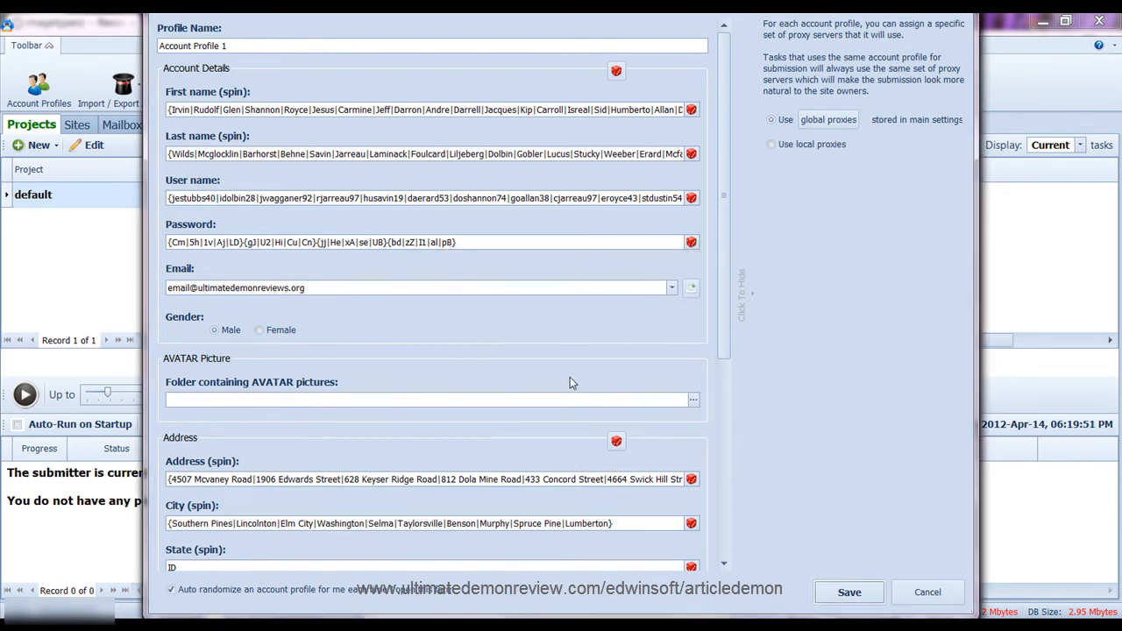
pyautogui.moveTo(724, 318); pyautogui.dragTo(722, 519)
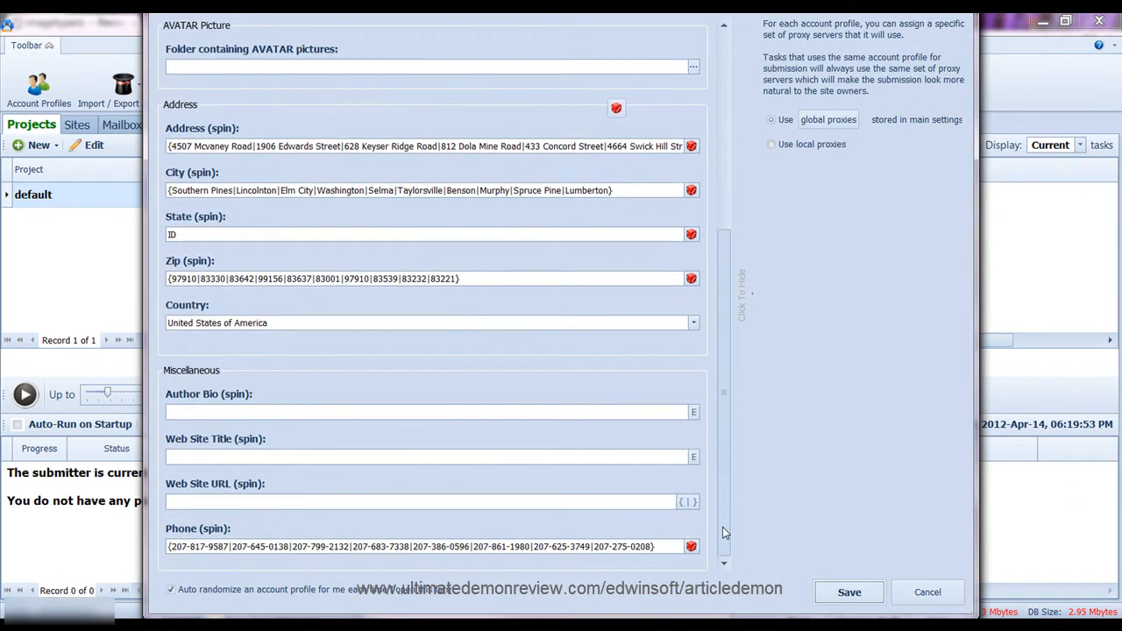
pyautogui.click(311, 413)
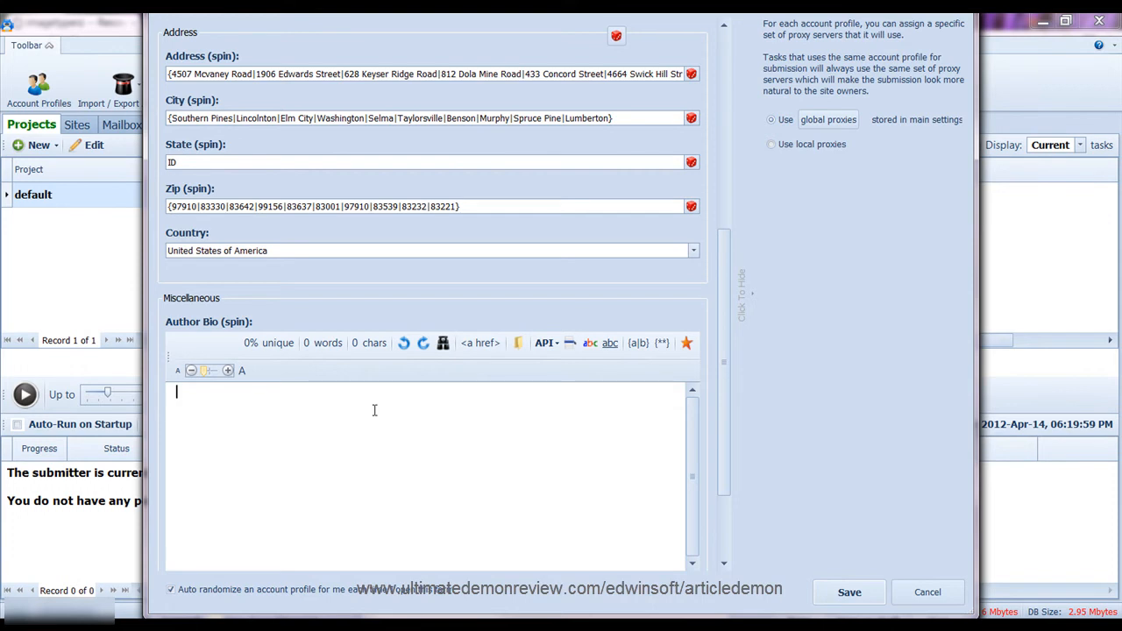
# Type the bio opening 'If you would like to know more about Article Marketing visit website and', fixing typos
pyautogui.write('If')
pyautogui.press('BackSpace')
pyautogui.write('you wodl')
pyautogui.press('BackSpace')
pyautogui.press('BackSpace')
pyautogui.press('BackSpace')
pyautogui.write('ould like to know more about')
pyautogui.press('BackSpace')
pyautogui.press('BackSpace')
pyautogui.press('BackSpace')
pyautogui.press('BackSpace')
pyautogui.write('about Article Marketing')
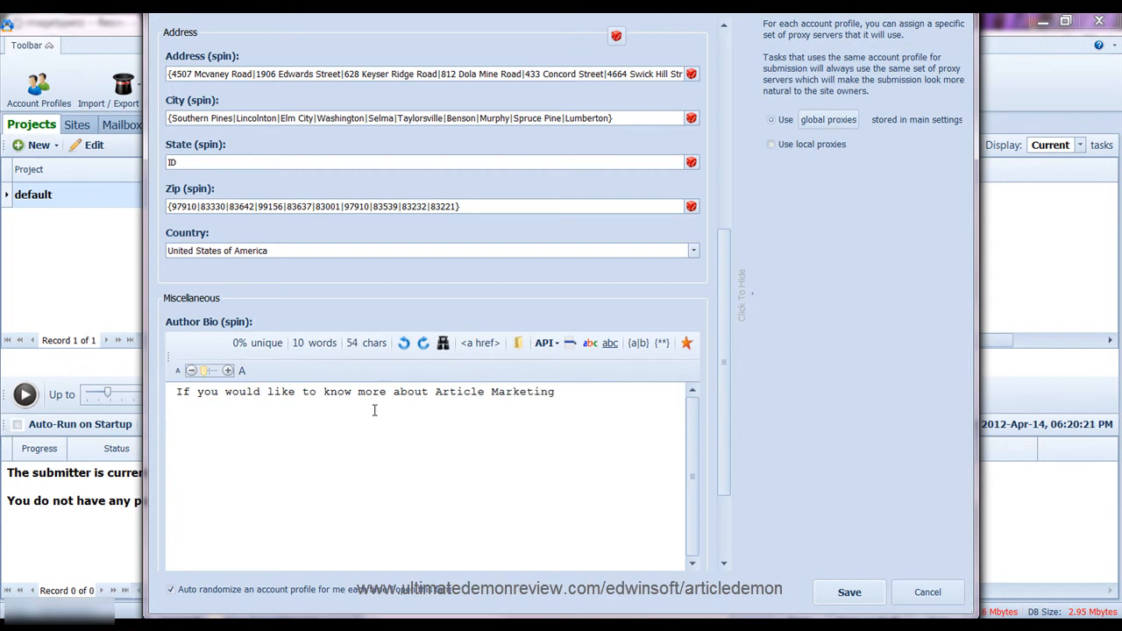
pyautogui.write(' visit')
pyautogui.write('website adw in')
pyautogui.press('BackSpace')
pyautogui.press('BackSpace')
pyautogui.press('BackSpace')
pyautogui.press('BackSpace')
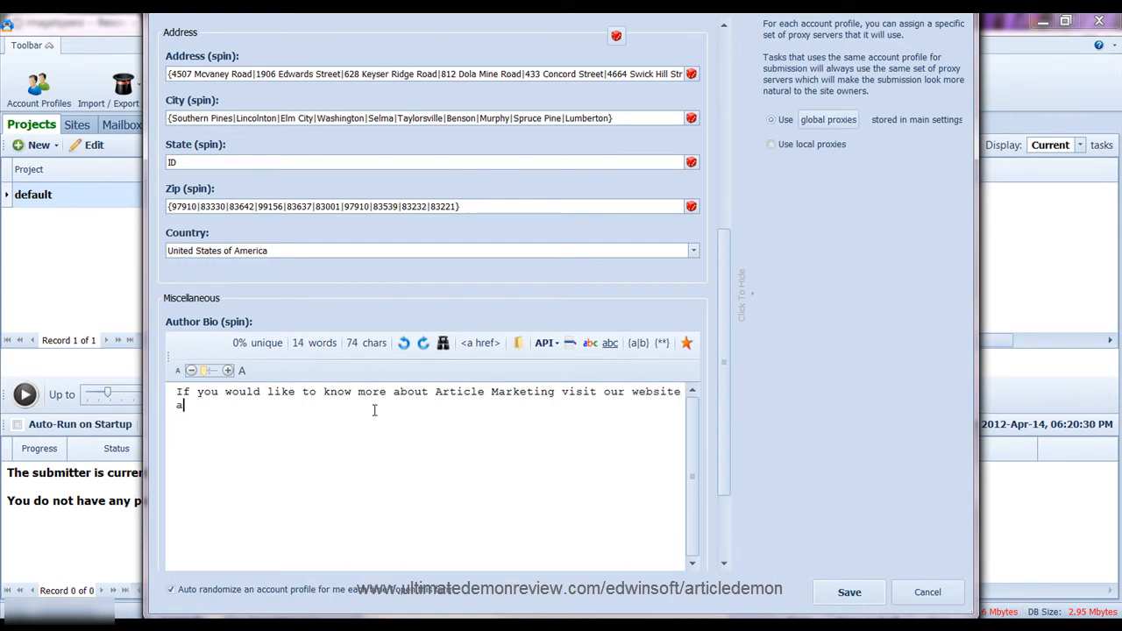
# Finish the bio with 'learn more great tips about marketing your website with articles, wiki sites and web 2.0 sites.'
pyautogui.write('d learn more great ti')
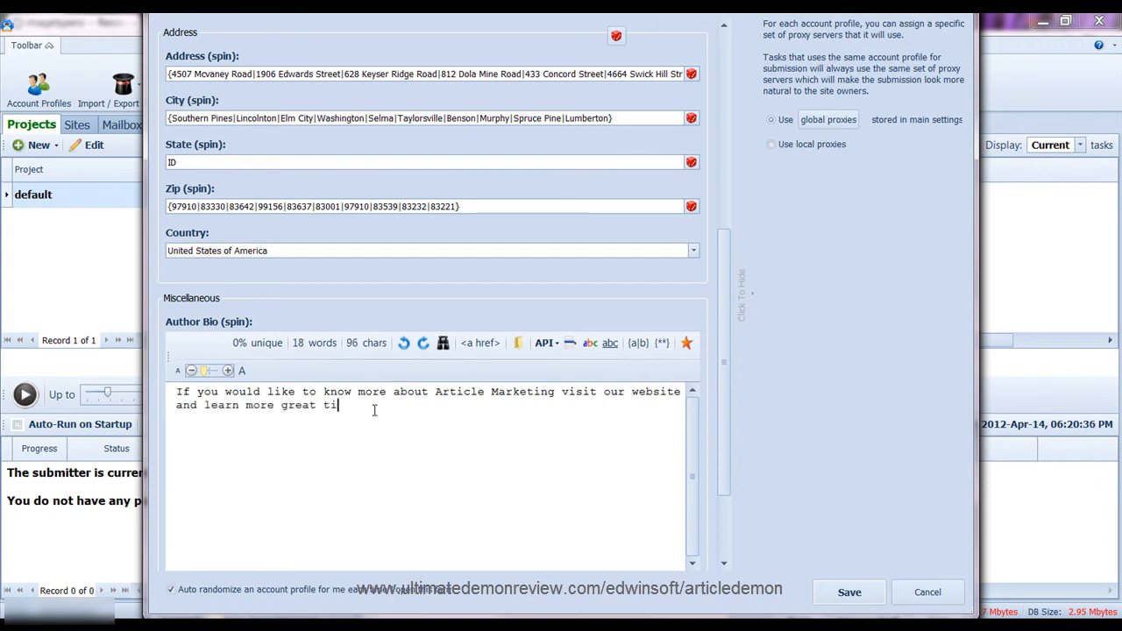
pyautogui.write('ps aobut')
pyautogui.press('BackSpace')
pyautogui.press('BackSpace')
pyautogui.press('BackSpace')
pyautogui.write('bout ')
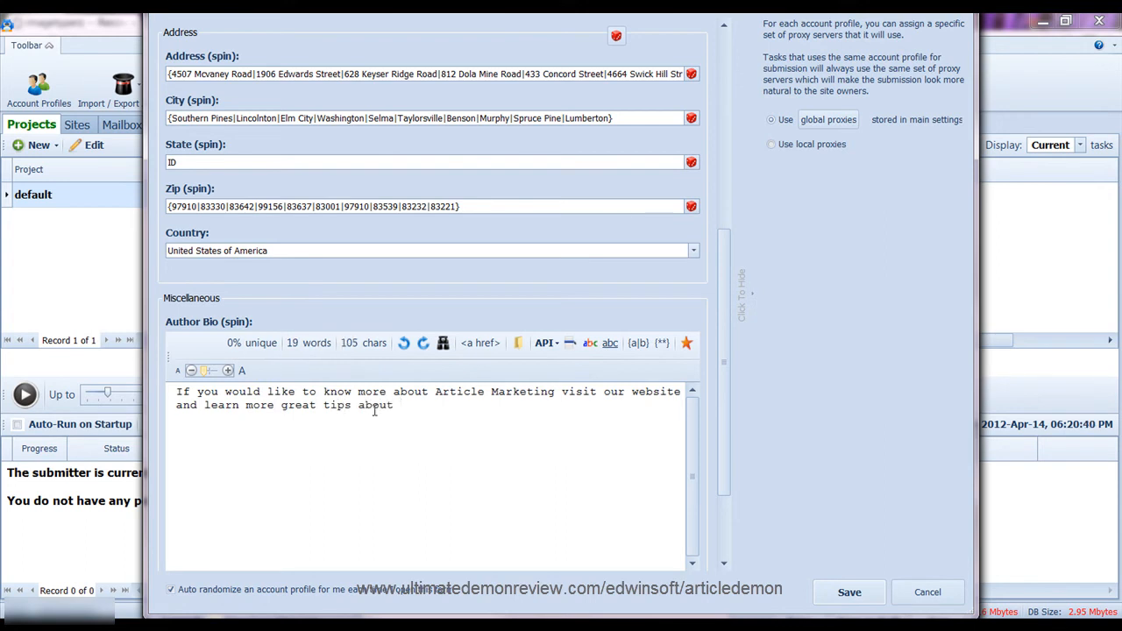
pyautogui.write('marketing your website with a')
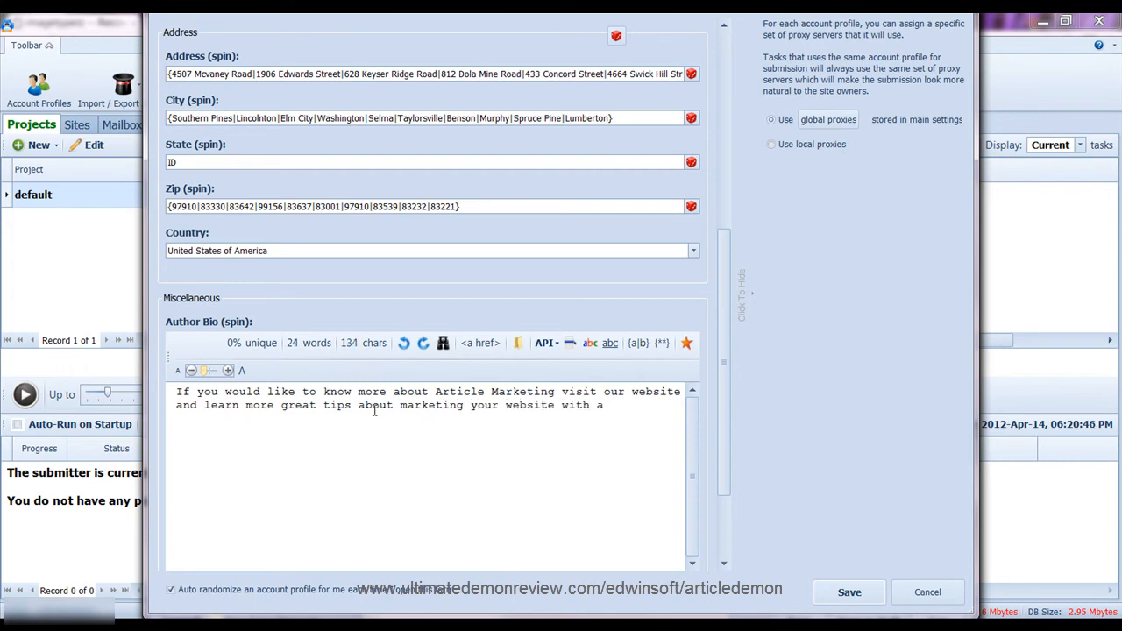
pyautogui.write('rticles, widi')
pyautogui.press('BackSpace')
pyautogui.press('BackSpace')
pyautogui.write('ki sites and')
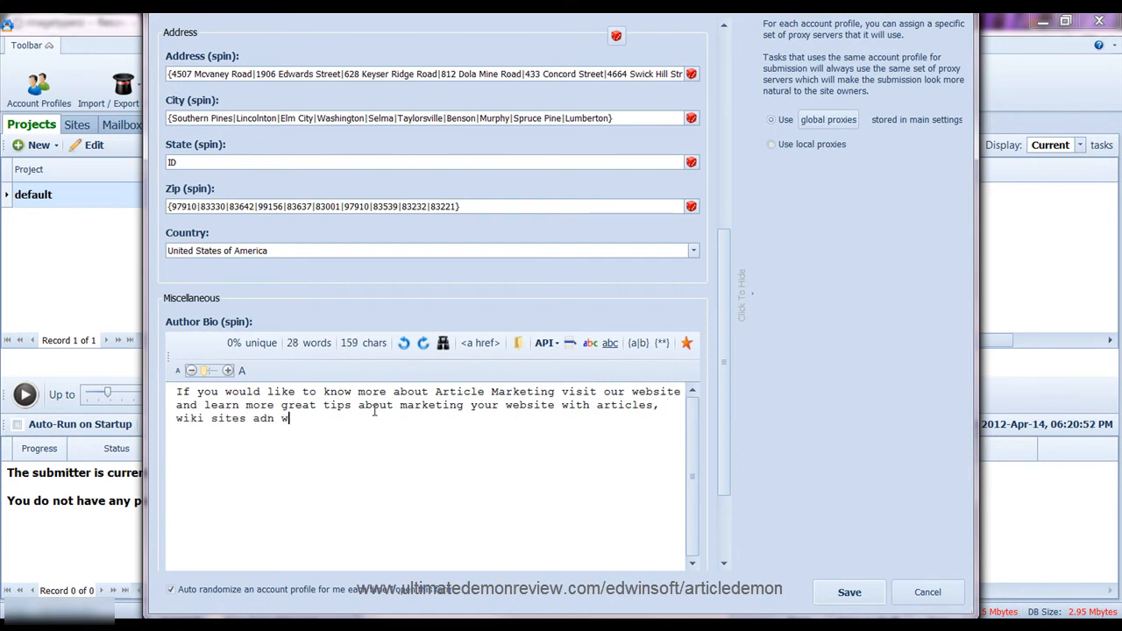
pyautogui.press('BackSpace')
pyautogui.press('BackSpace')
pyautogui.write('nd web 2.0 sites.')
pyautogui.click(183, 392)
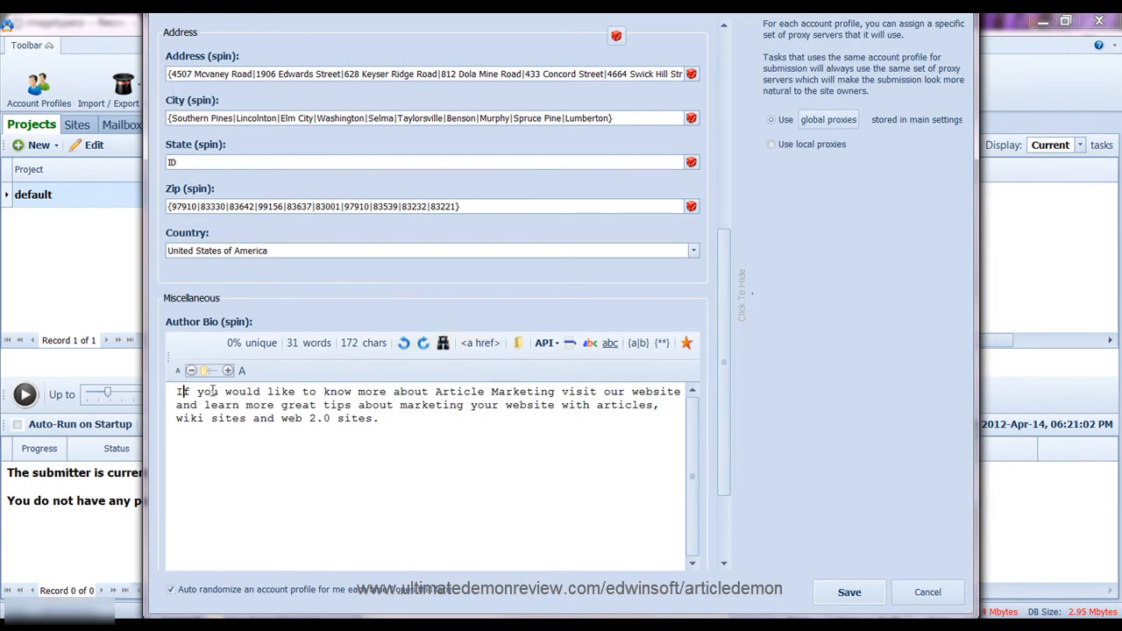
pyautogui.tripleClick(178, 392)
pyautogui.click(178, 391)
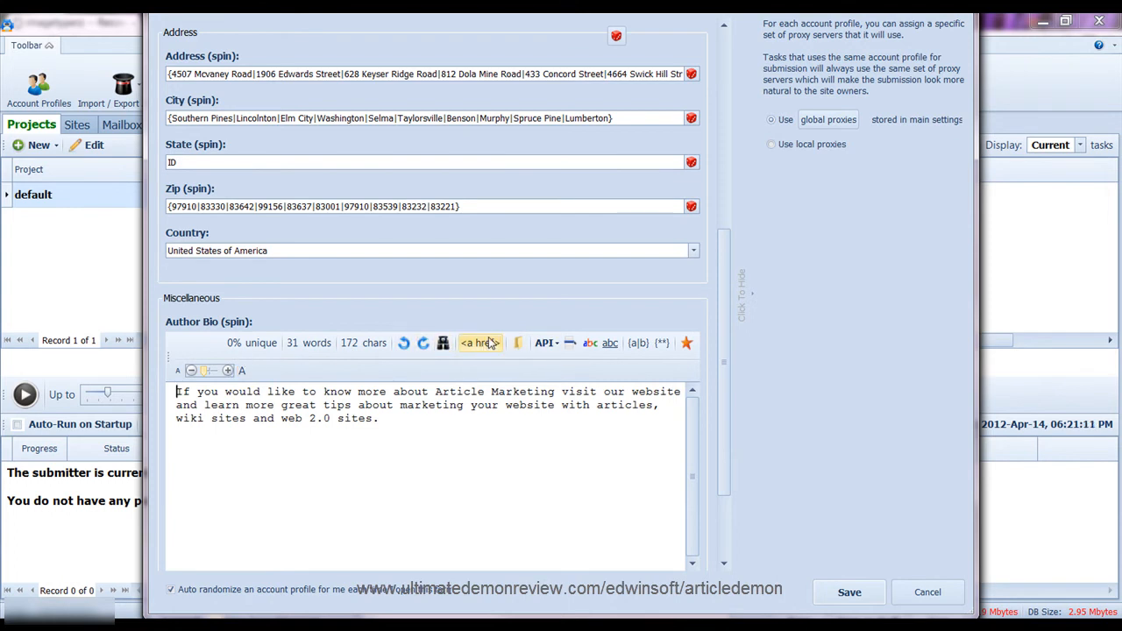
# Spin the Author Bio by mass-replacing its words with synonym alternatives
pyautogui.click(407, 421)
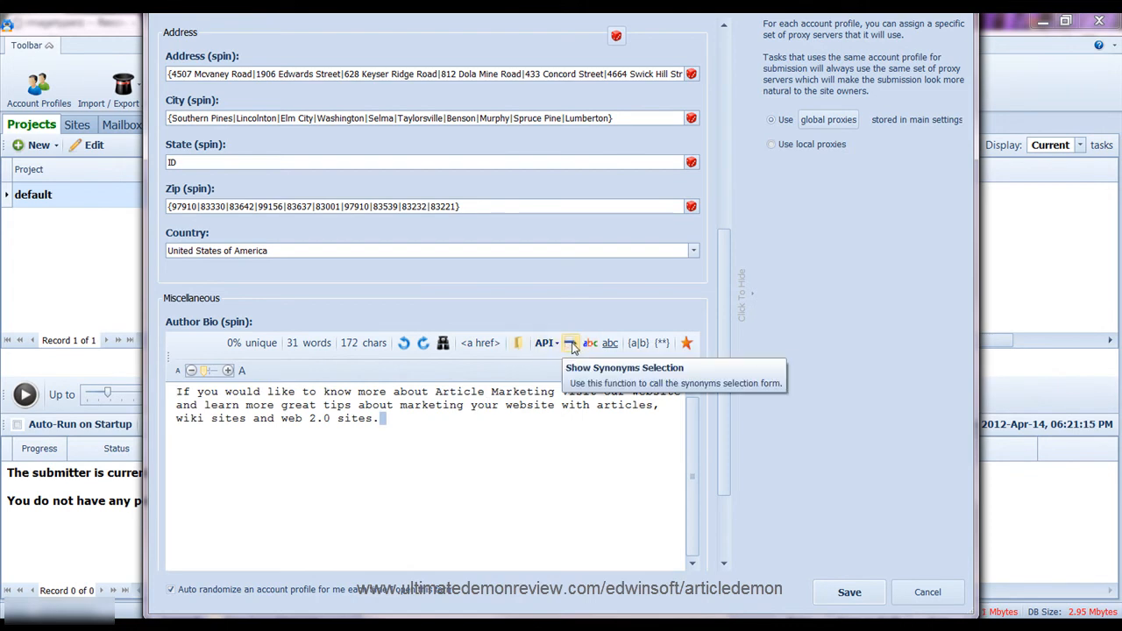
pyautogui.click(640, 343)
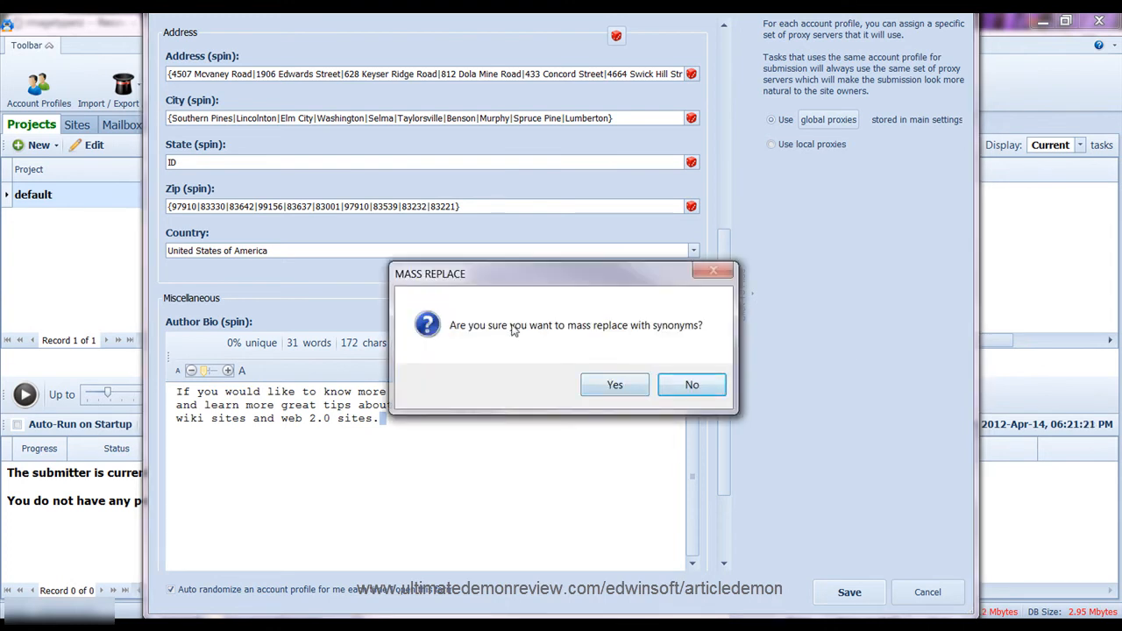
pyautogui.click(623, 384)
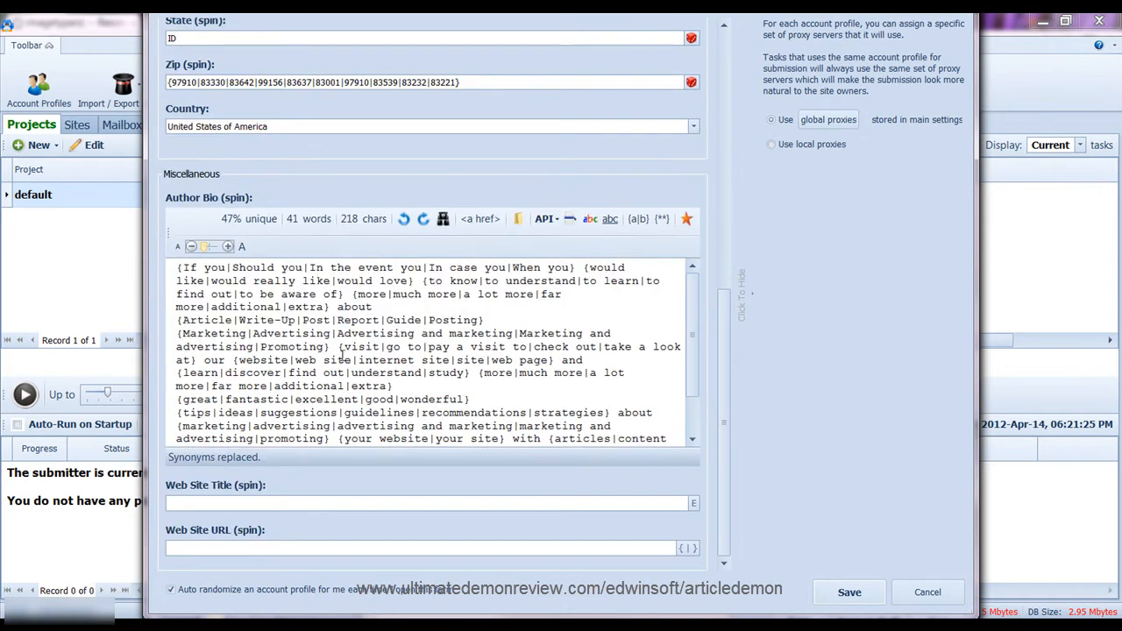
# Inspect the first spin group in the 218-character bio and open the empty Web Site Title editor
pyautogui.moveTo(182, 267); pyautogui.dragTo(581, 267)
pyautogui.scroll(-2, 581, 304)
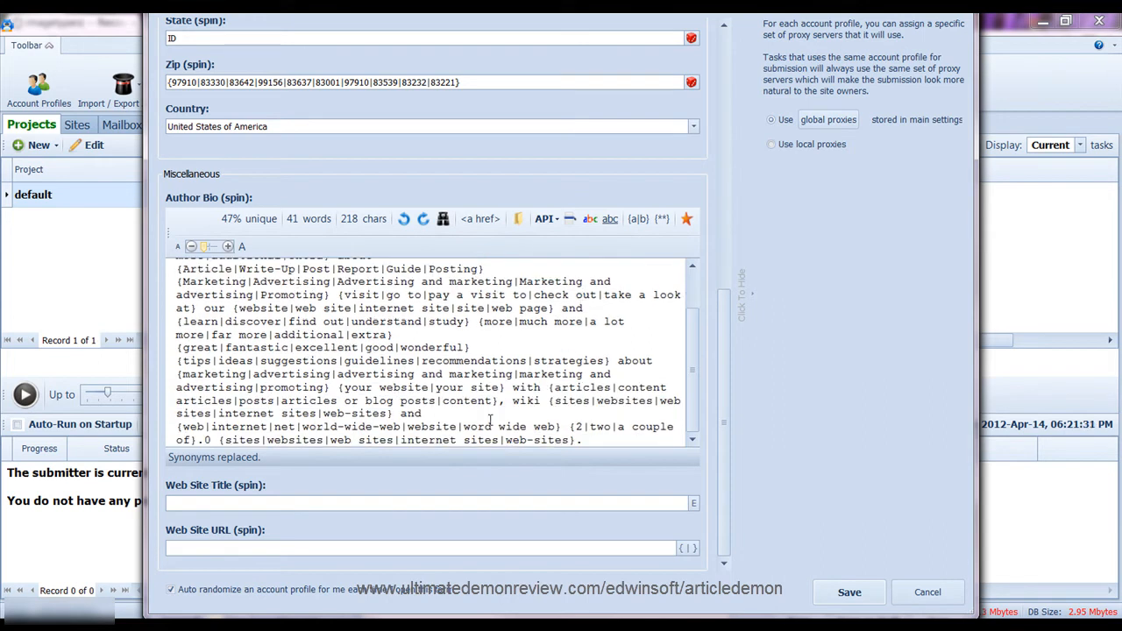
pyautogui.click(265, 505)
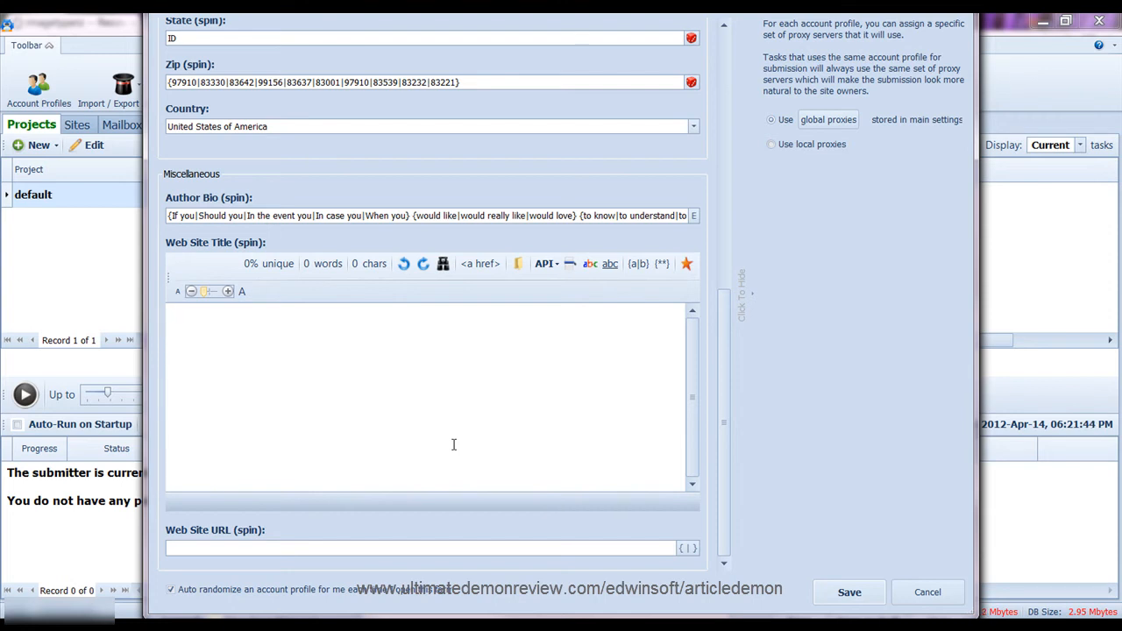
# Enter 'Article Marketing Tips' as the Web Site Title and select it
pyautogui.write('Article Mar')
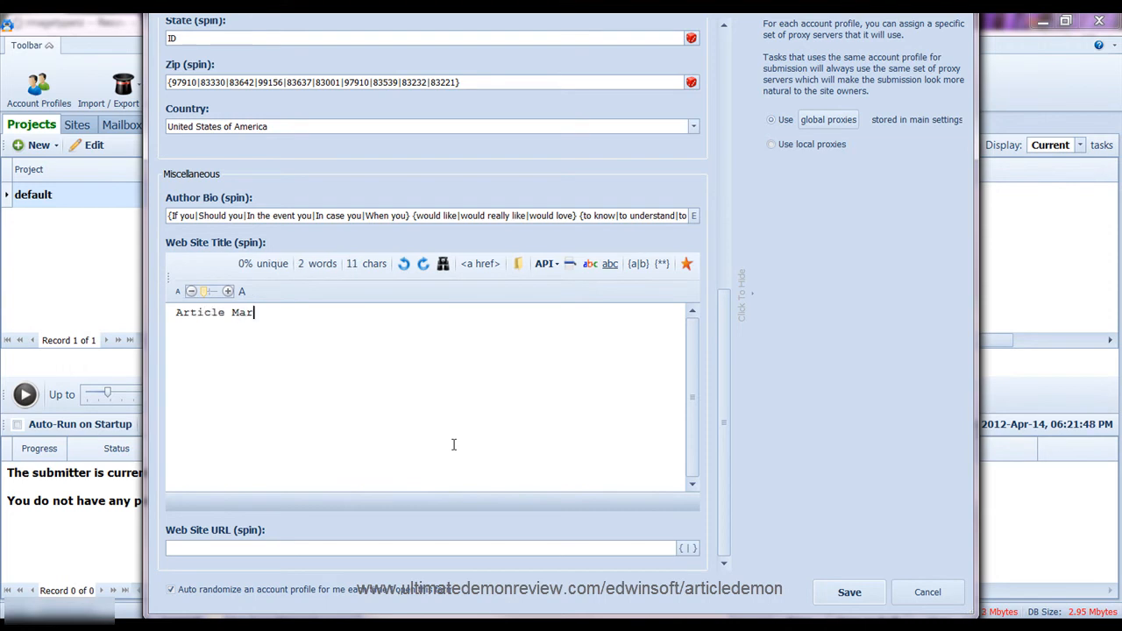
pyautogui.write('keting Tiops')
pyautogui.press('BackSpace')
pyautogui.press('BackSpace')
pyautogui.press('BackSpace')
pyautogui.write('ps')
pyautogui.moveTo(344, 312); pyautogui.dragTo(95, 296)
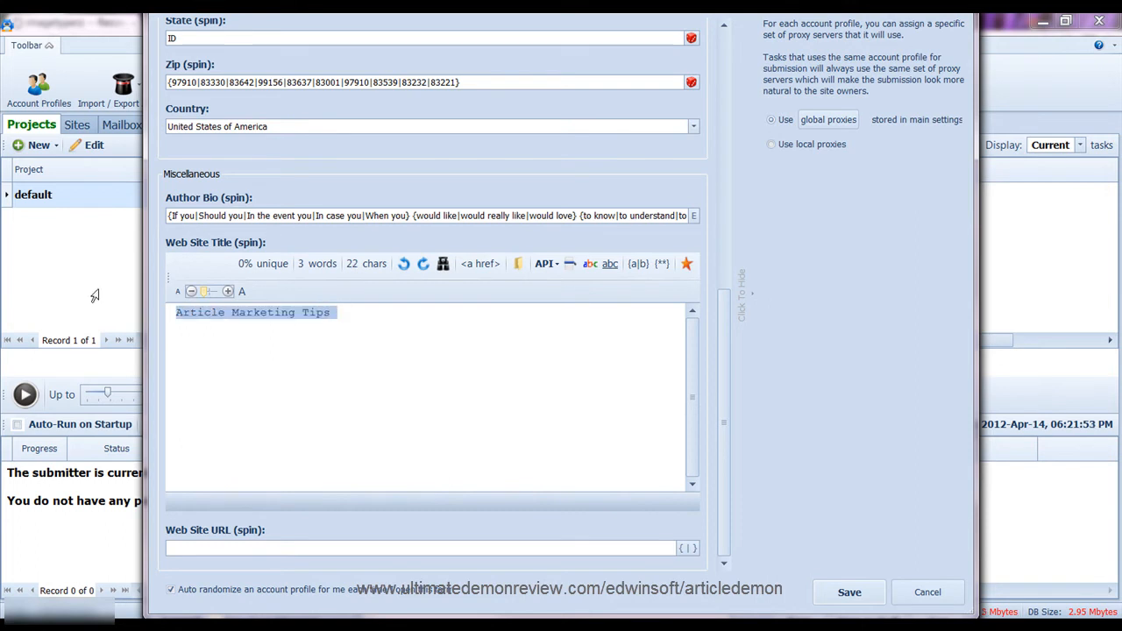
# Add 'SEO Tips' and 'Building Back Links' as spin alternatives for the title
pyautogui.rightClick(392, 309)
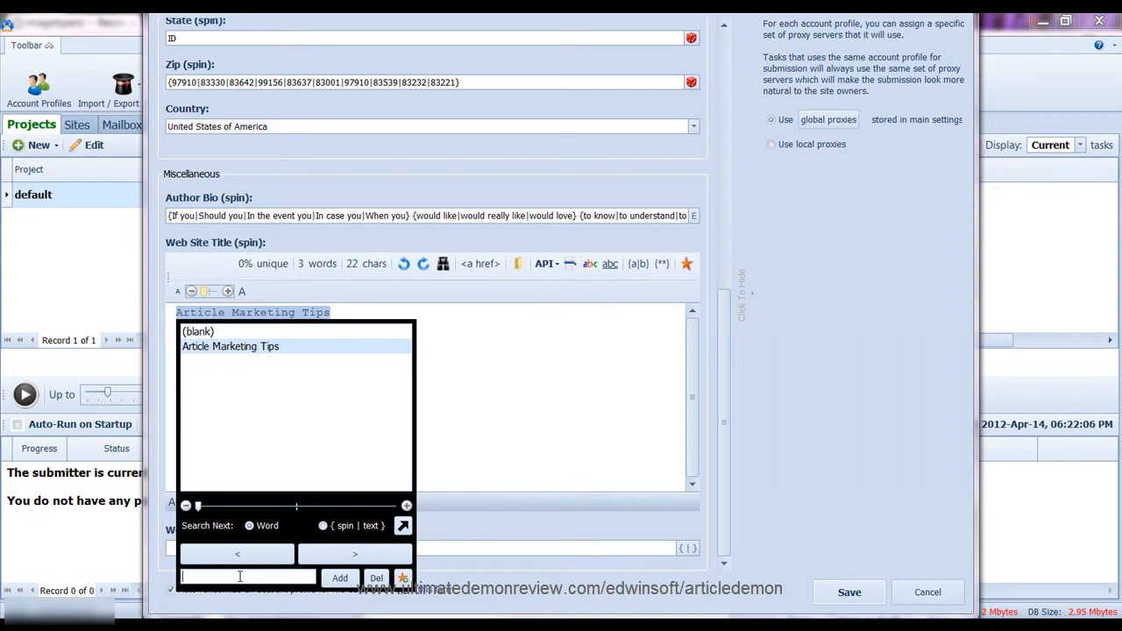
pyautogui.write('SRE')
pyautogui.press('BackSpace')
pyautogui.press('BackSpace')
pyautogui.press('BackSpace')
pyautogui.write('EO tips')
pyautogui.press('Return')
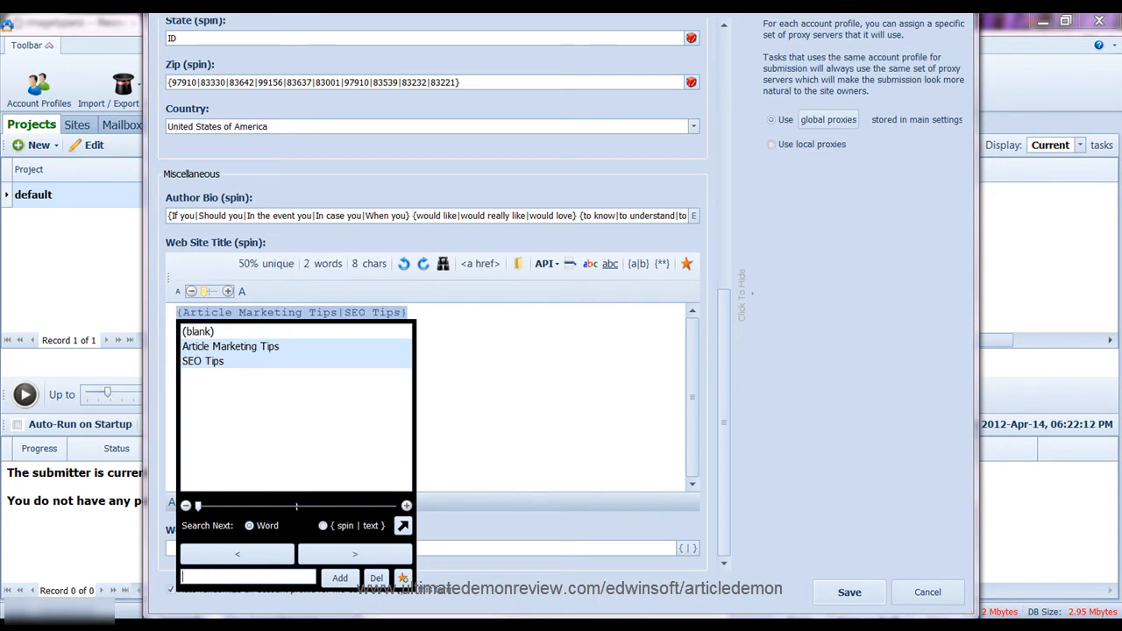
pyautogui.write('Biul')
pyautogui.write('ui')
pyautogui.write('lding Back')
pyautogui.write(' Links')
pyautogui.press('Return')
# Add 'Link Building', 'Article Demon' and 'Ultimate Demon' as further title alternatives
pyautogui.write('Link')
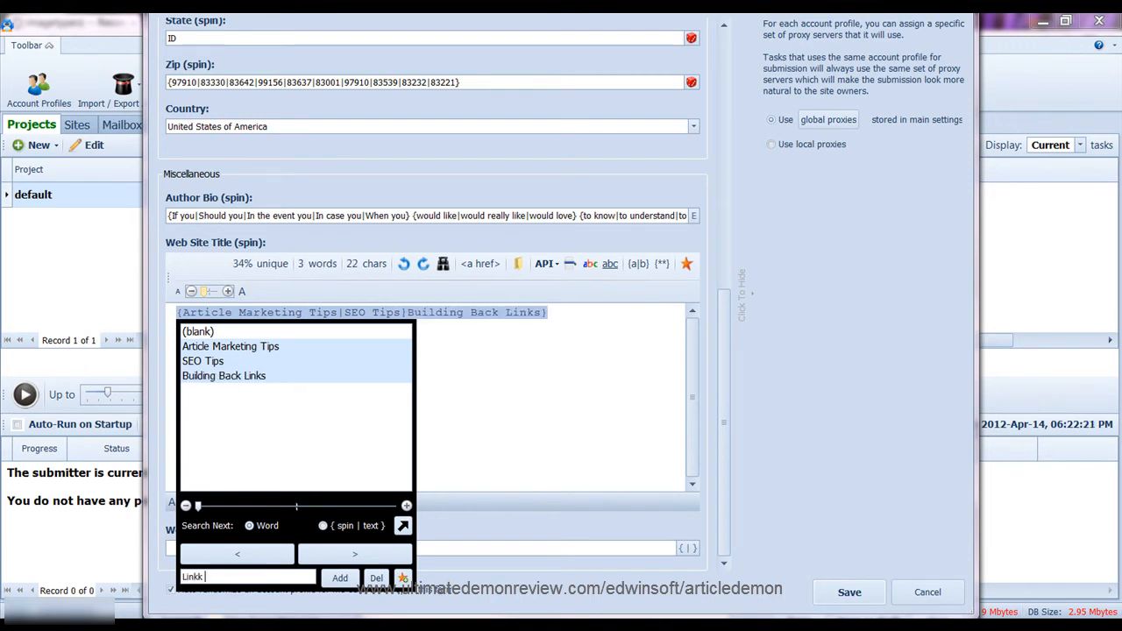
pyautogui.write(' building')
pyautogui.press('Return')
pyautogui.write('Article')
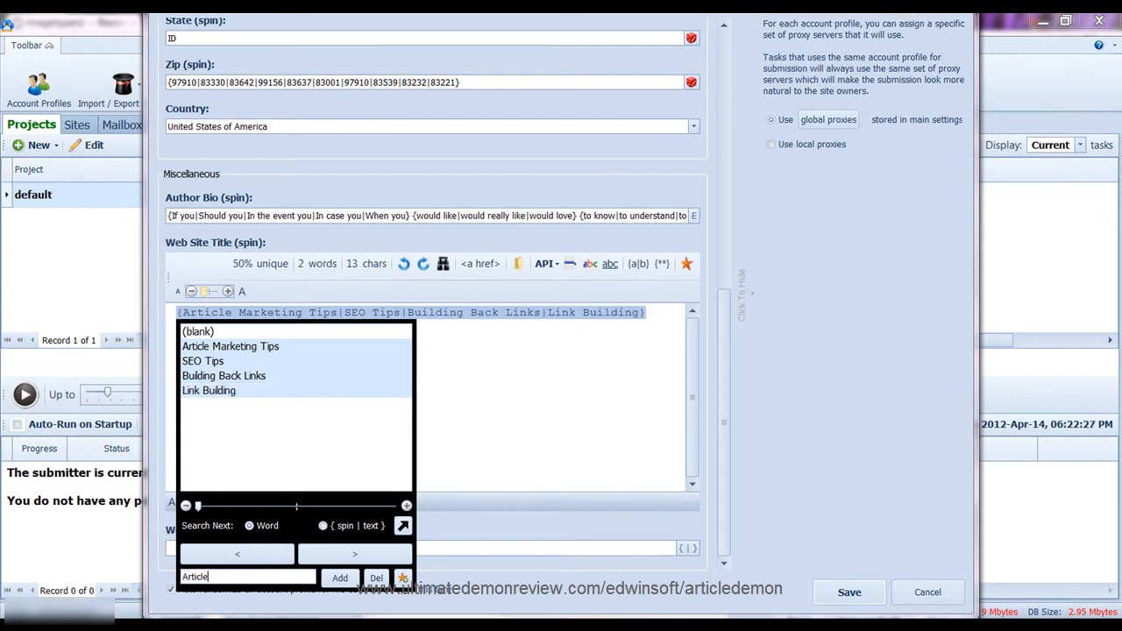
pyautogui.write(' Demon')
pyautogui.press('Return')
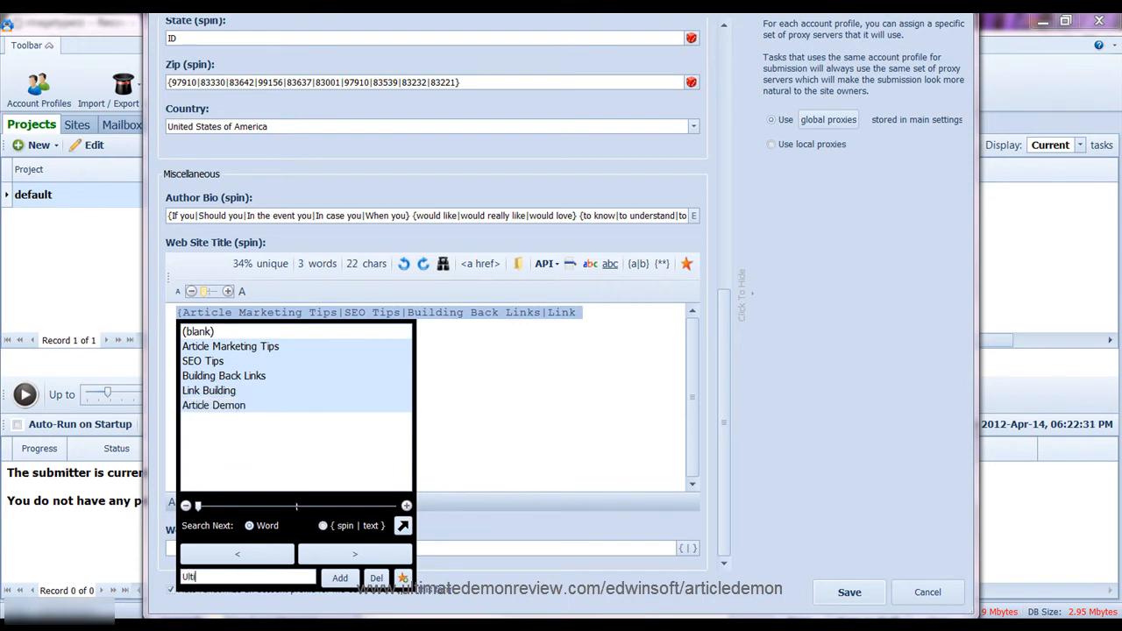
pyautogui.write('Ultimate Demon')
pyautogui.press('Return')
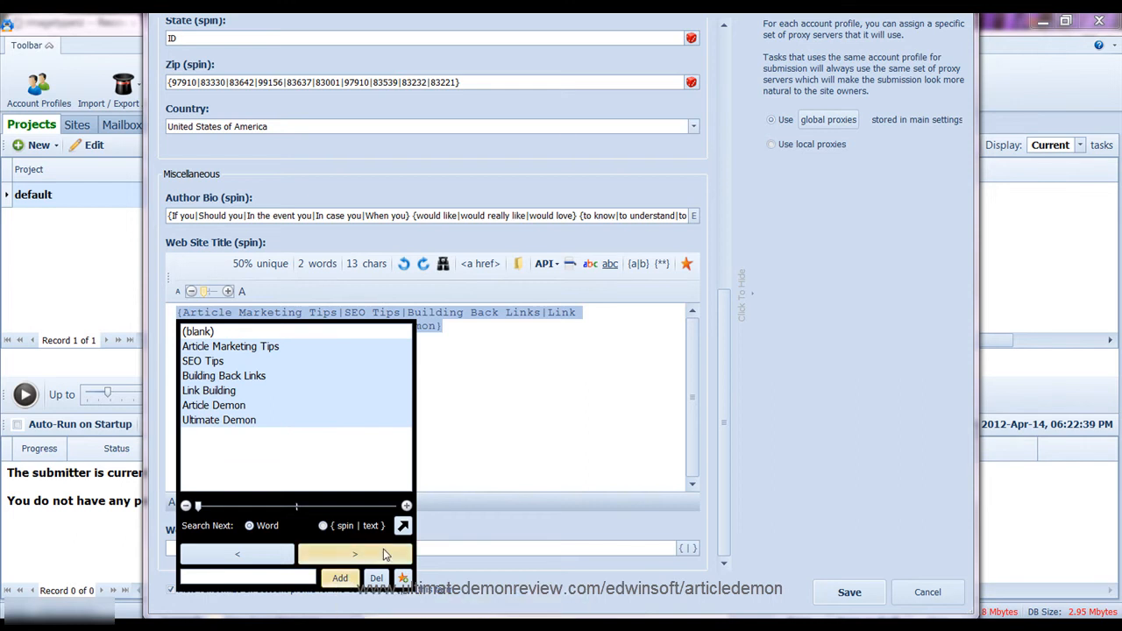
pyautogui.click(544, 424)
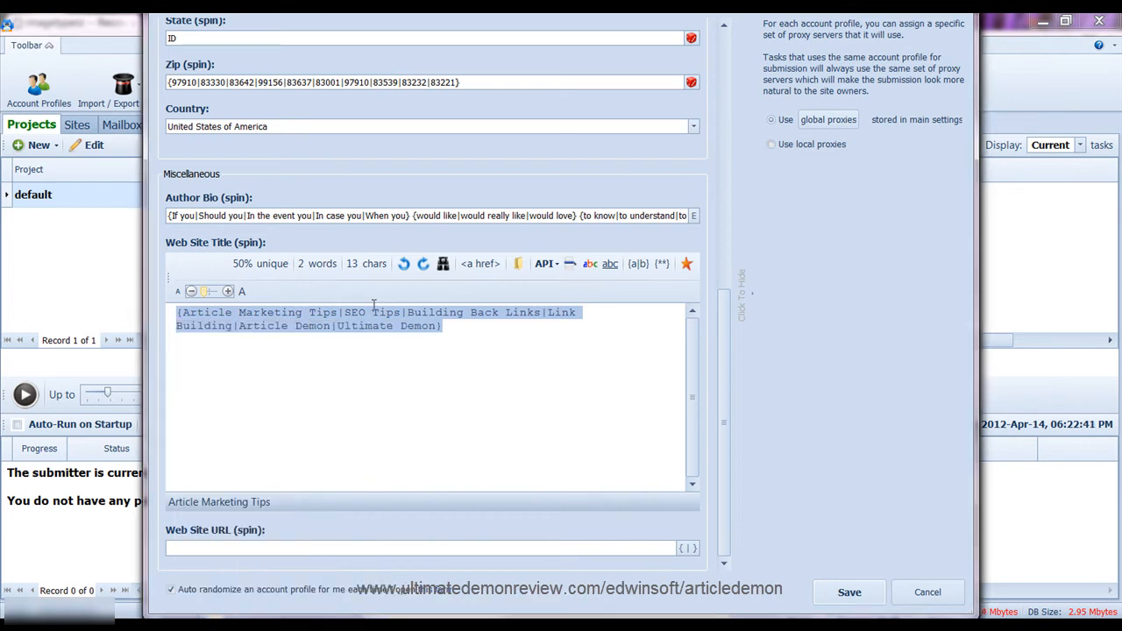
pyautogui.click(267, 550)
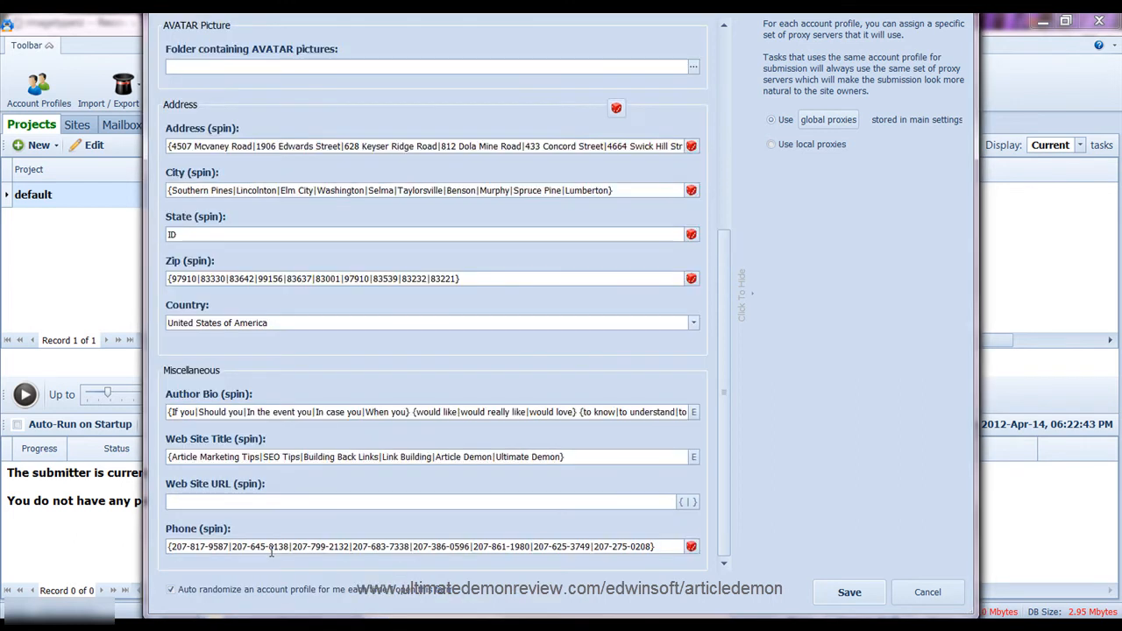
pyautogui.write('http://www.ultimatedemonreview.com/edwinsoft')
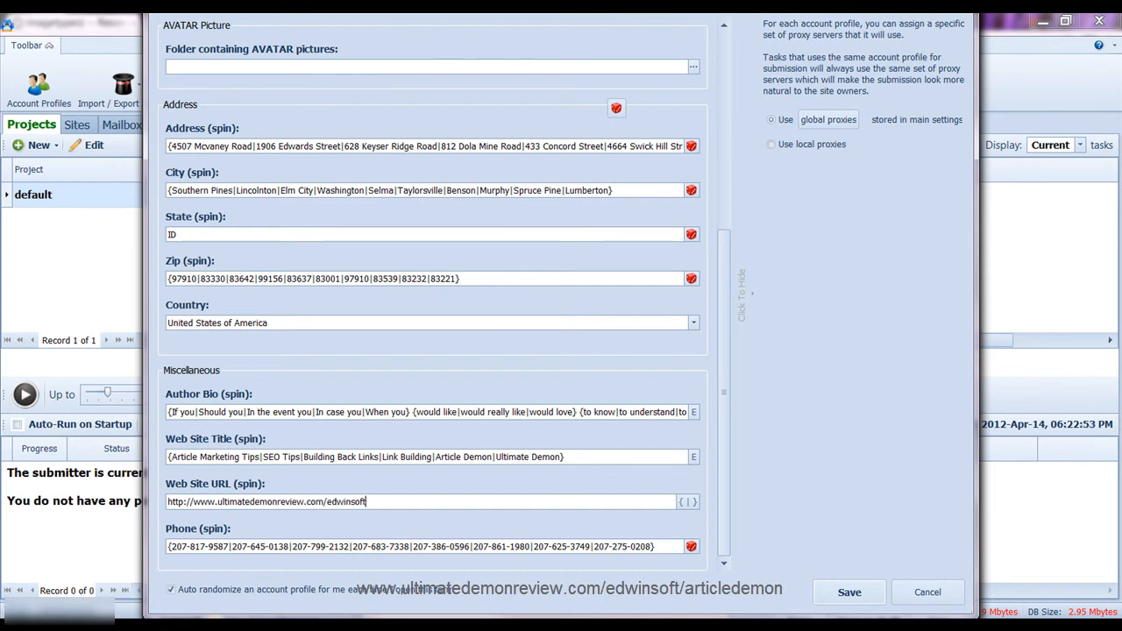
pyautogui.write('/articledemon')
pyautogui.scroll(3, 412, 491)
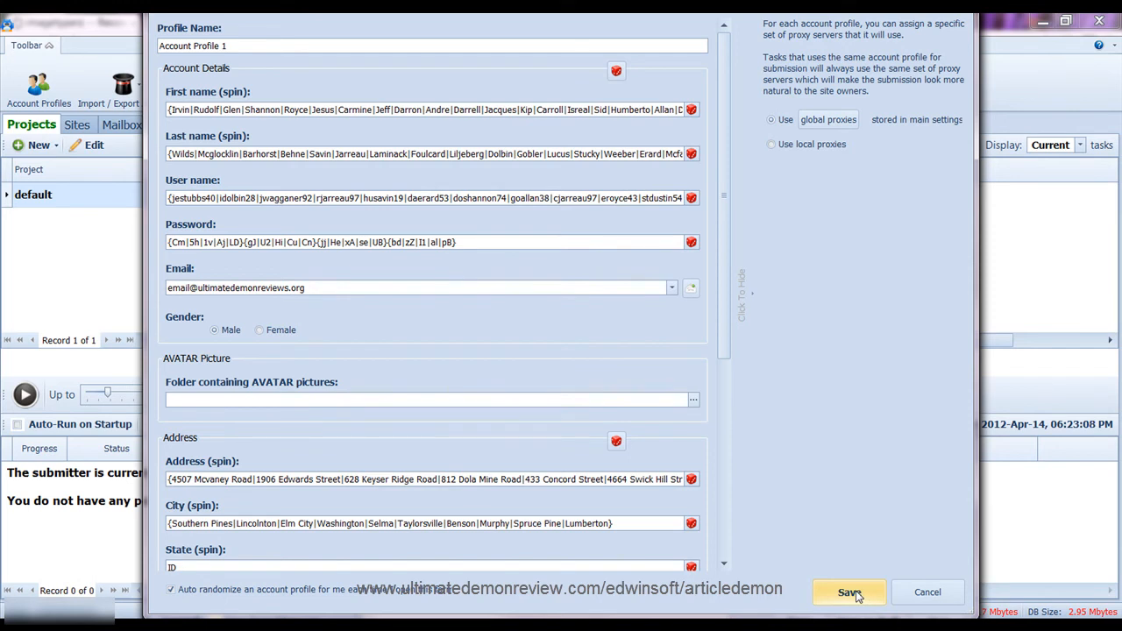
pyautogui.click(851, 593)
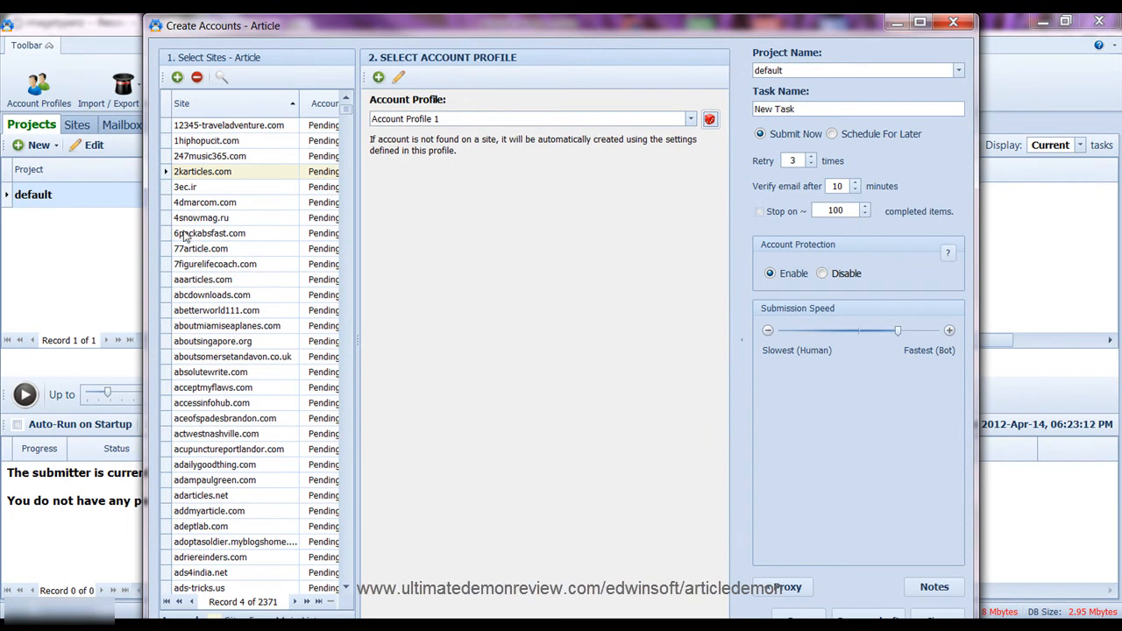
# Leave the Project Name dropdown on the default project
pyautogui.click(868, 68)
pyautogui.click(829, 70)
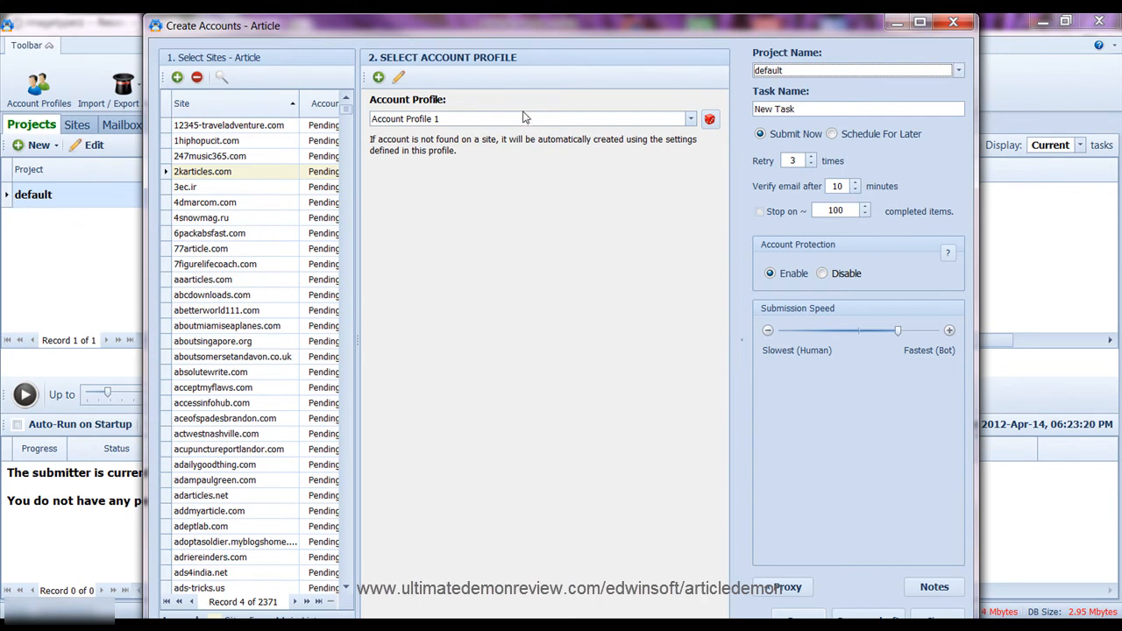
pyautogui.click(813, 72)
pyautogui.click(814, 72)
# Keep immediate submission and leave the email verification delay at 10 minutes
pyautogui.click(761, 135)
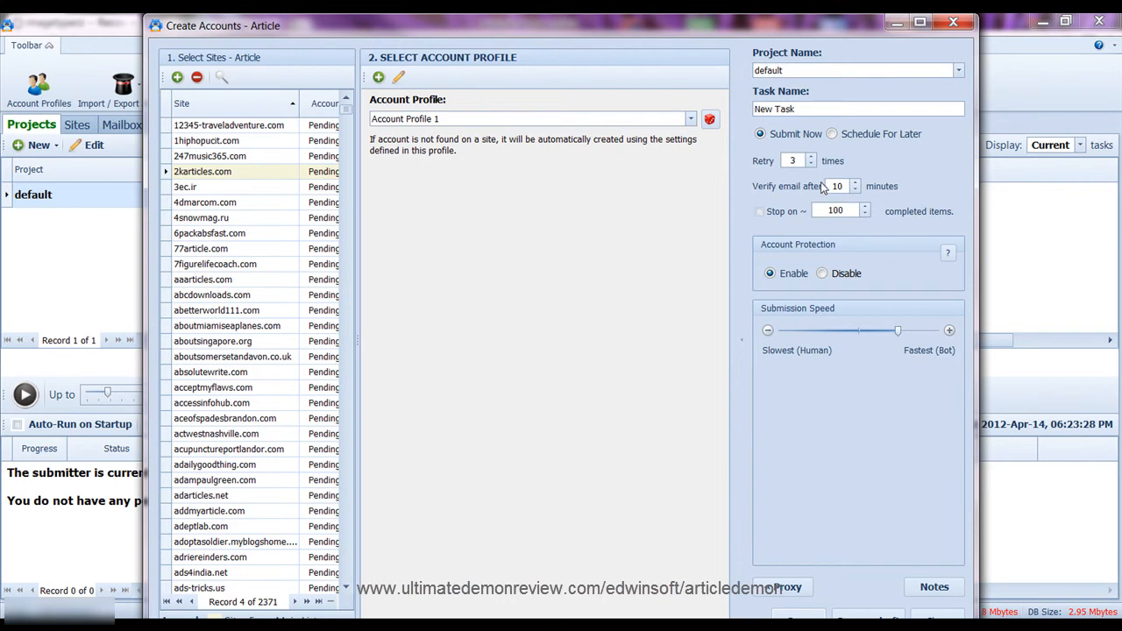
pyautogui.click(856, 190)
pyautogui.click(856, 191)
pyautogui.click(856, 190)
pyautogui.click(856, 191)
pyautogui.click(856, 192)
pyautogui.click(856, 191)
pyautogui.click(856, 191)
pyautogui.click(856, 183)
pyautogui.click(856, 183)
# Lower the Submission Speed slider by three steps
pyautogui.click(868, 332)
pyautogui.click(829, 334)
pyautogui.press('Left')
# Maximize the Create Accounts window and switch the task to Schedule For Later
pyautogui.moveTo(836, 16); pyautogui.dragTo(832, 7)
pyautogui.doubleClick(831, 17)
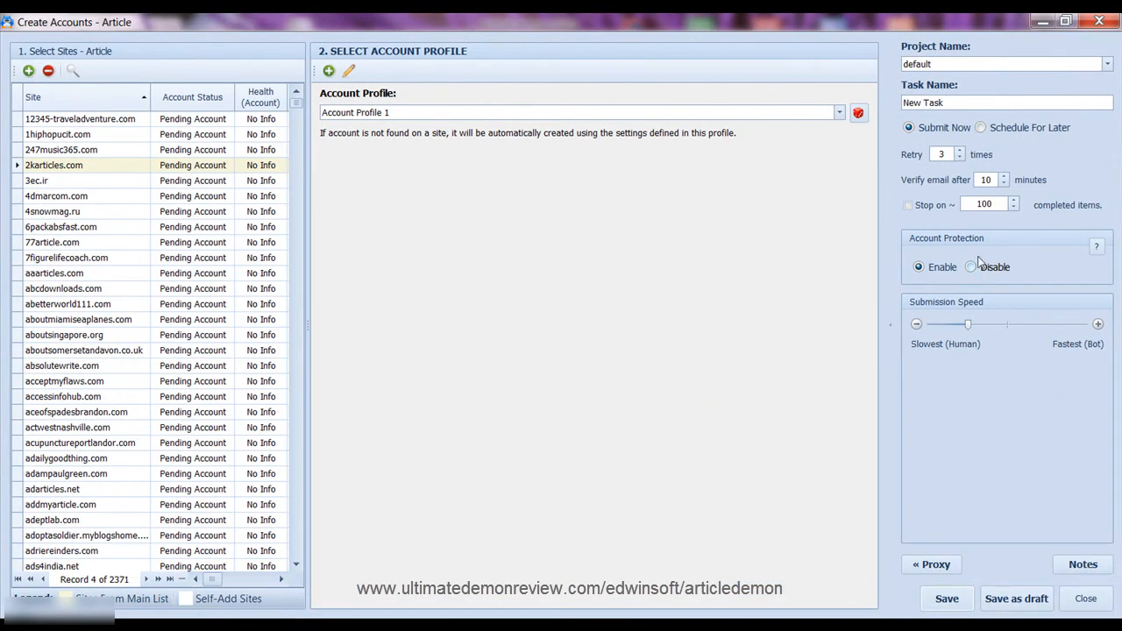
pyautogui.click(981, 128)
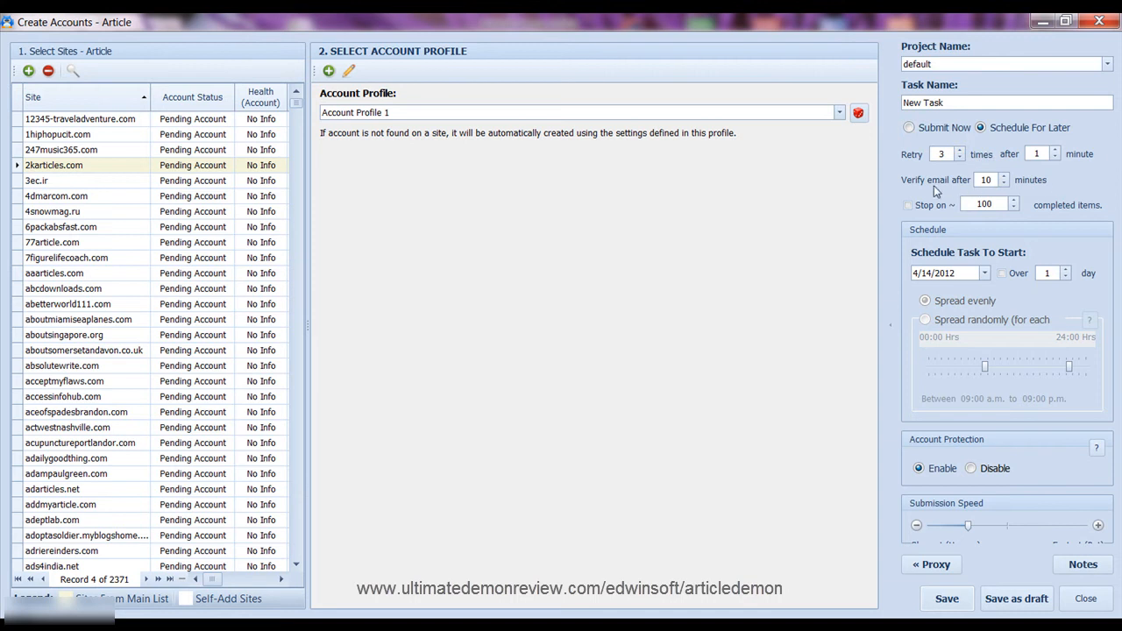
# Enable stop-after-items, spread the schedule over 1 day, and add note 'Account Creation for Article Directories'
pyautogui.click(910, 206)
pyautogui.click(1067, 277)
pyautogui.click(1067, 277)
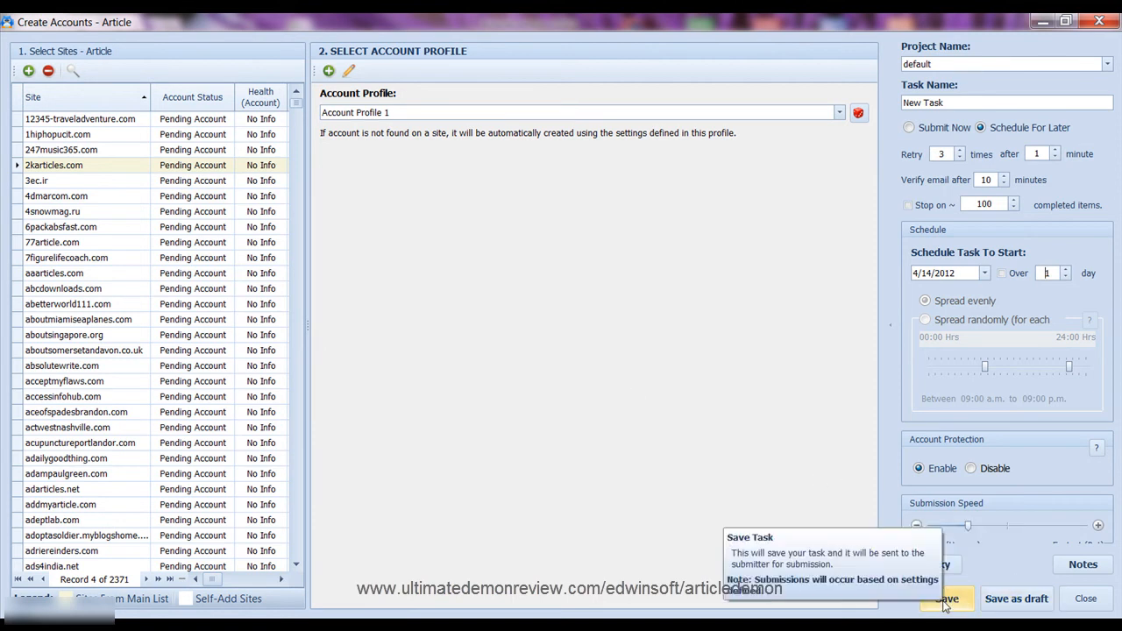
pyautogui.click(1103, 567)
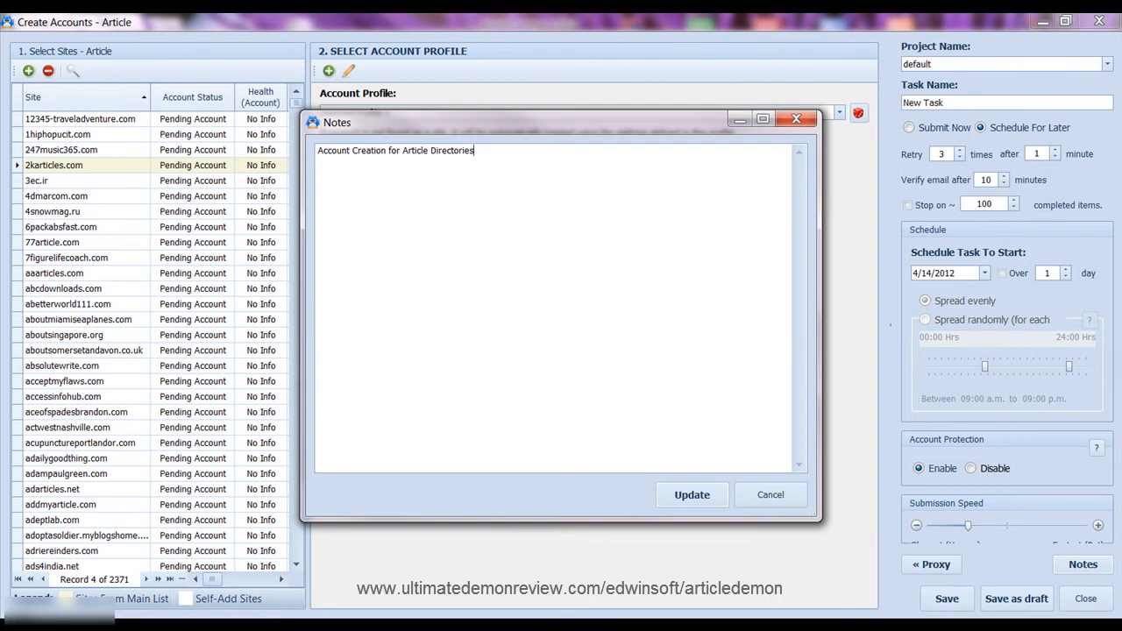
pyautogui.click(689, 493)
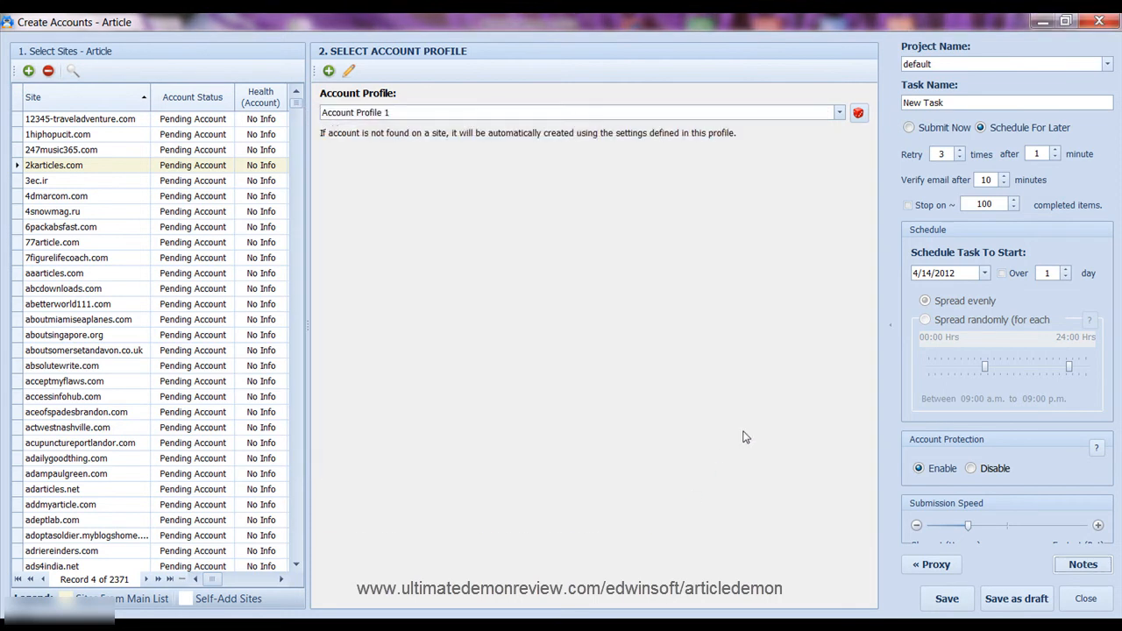
# Save the New Task under the default project and start the submitter
pyautogui.click(947, 600)
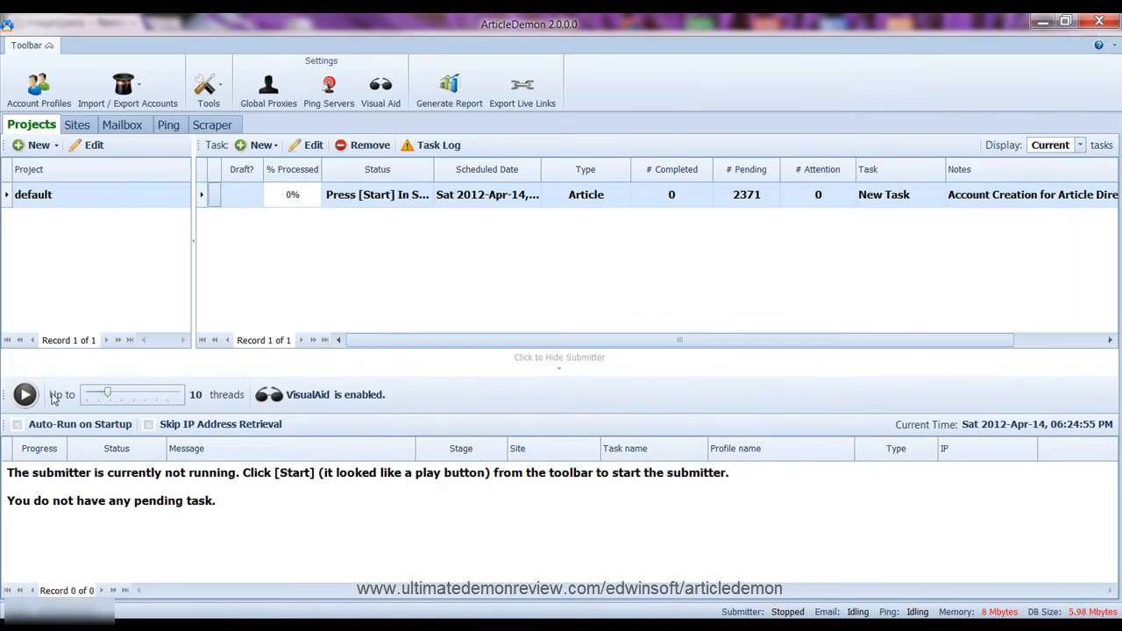
pyautogui.click(25, 396)
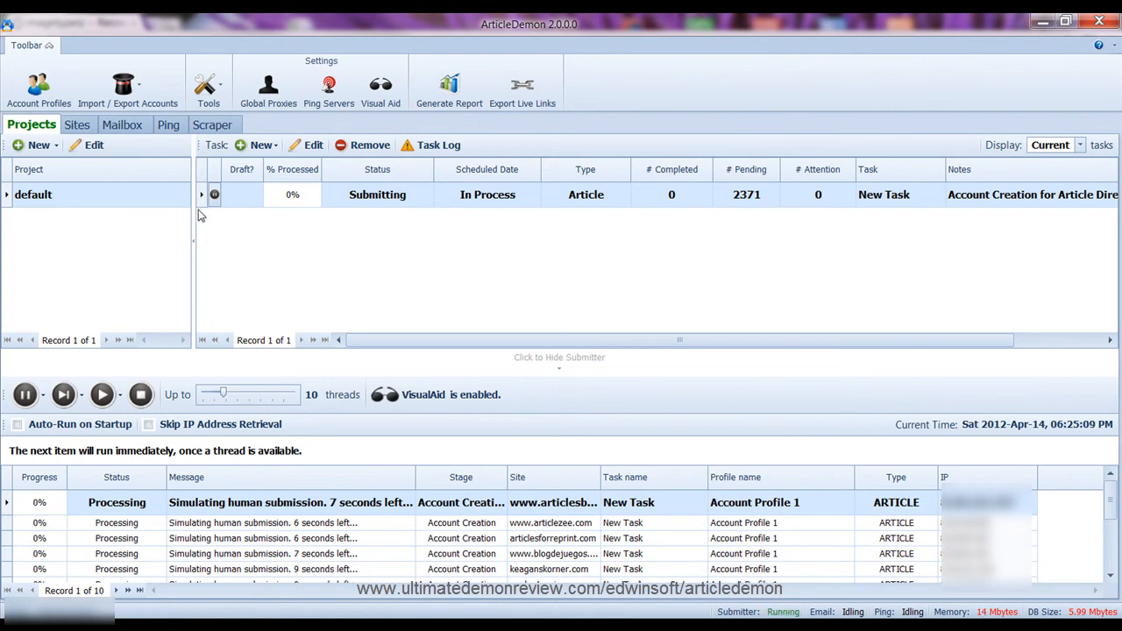
# Glance at the mailbox, then return to the projects and tasks overview
pyautogui.click(123, 125)
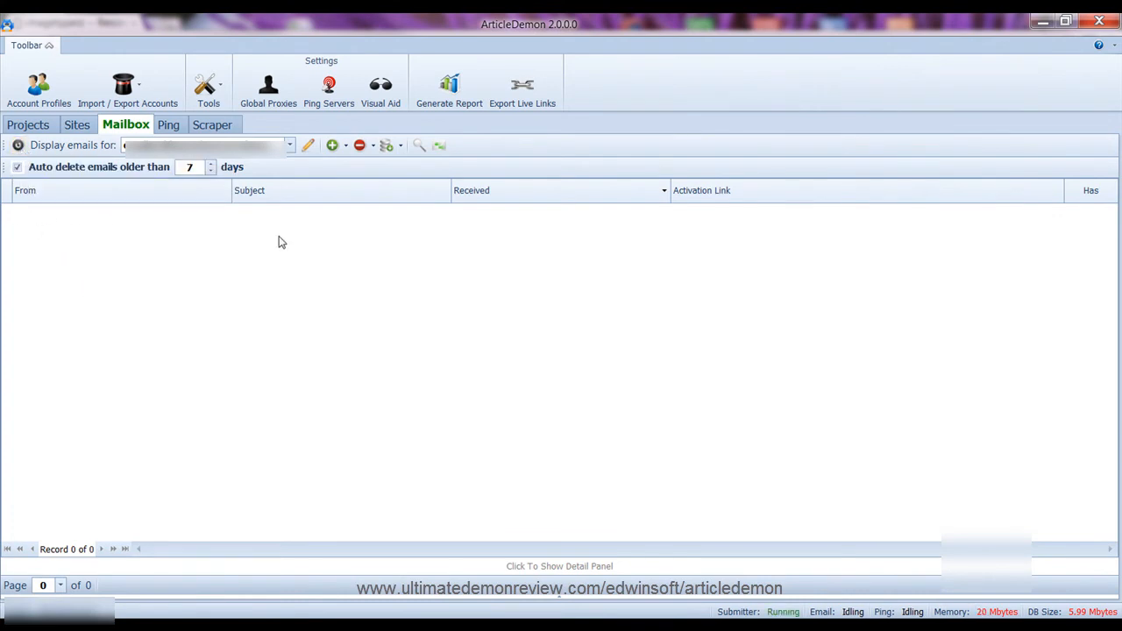
pyautogui.click(31, 128)
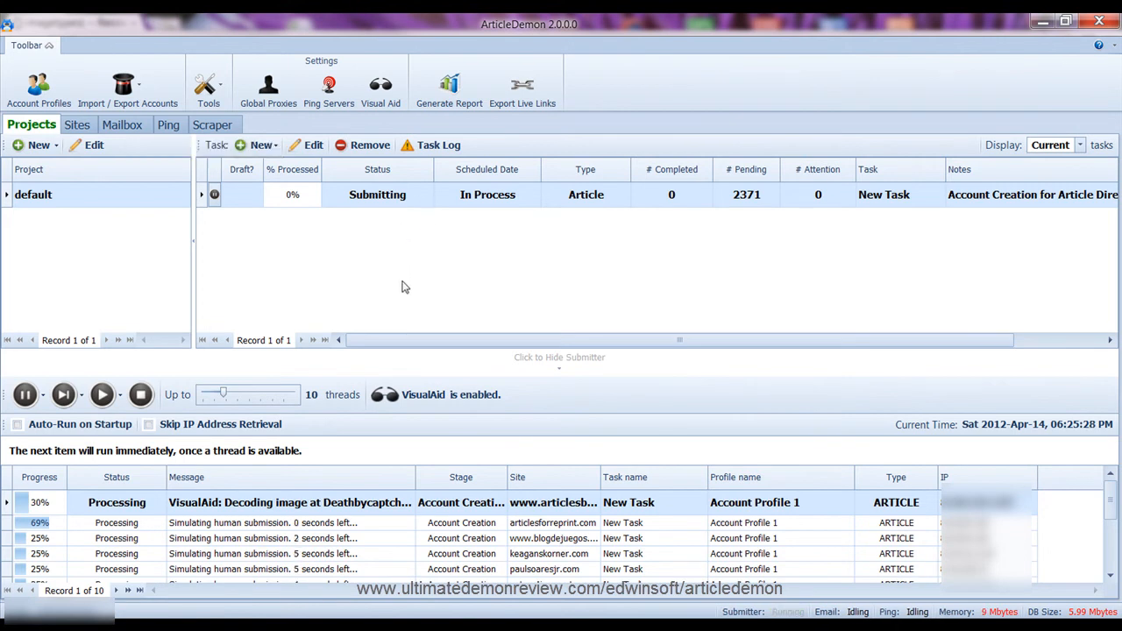
pyautogui.scroll(-2, 452, 506)
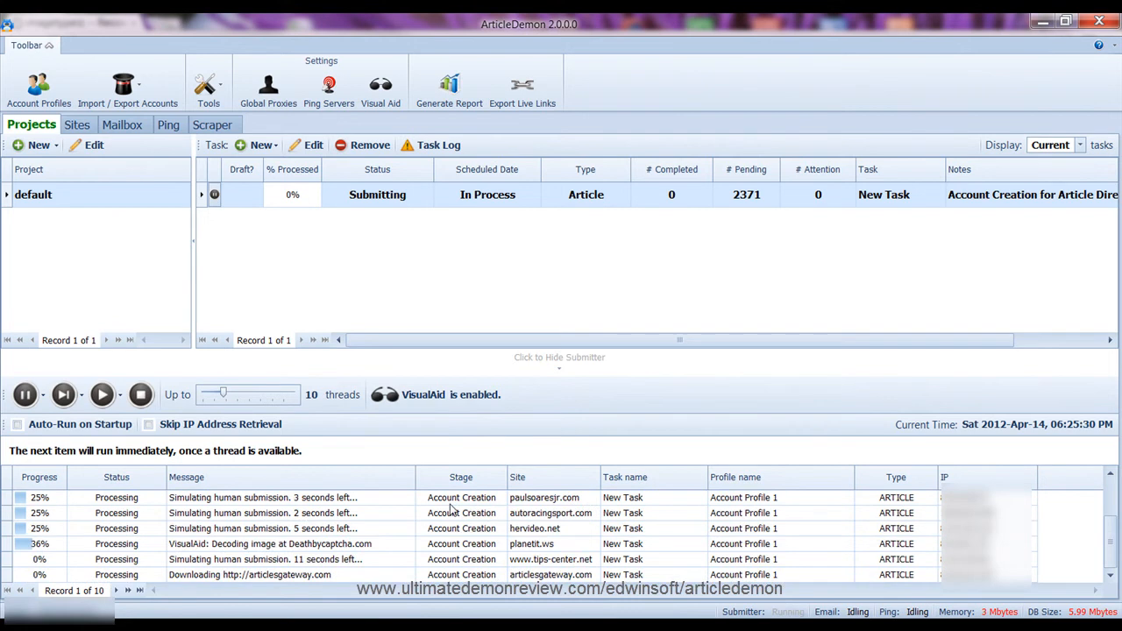
# Raise the submitter's thread count to 40 and go to the Scraper page
pyautogui.moveTo(224, 396); pyautogui.dragTo(300, 398)
pyautogui.scroll(-4, 360, 528)
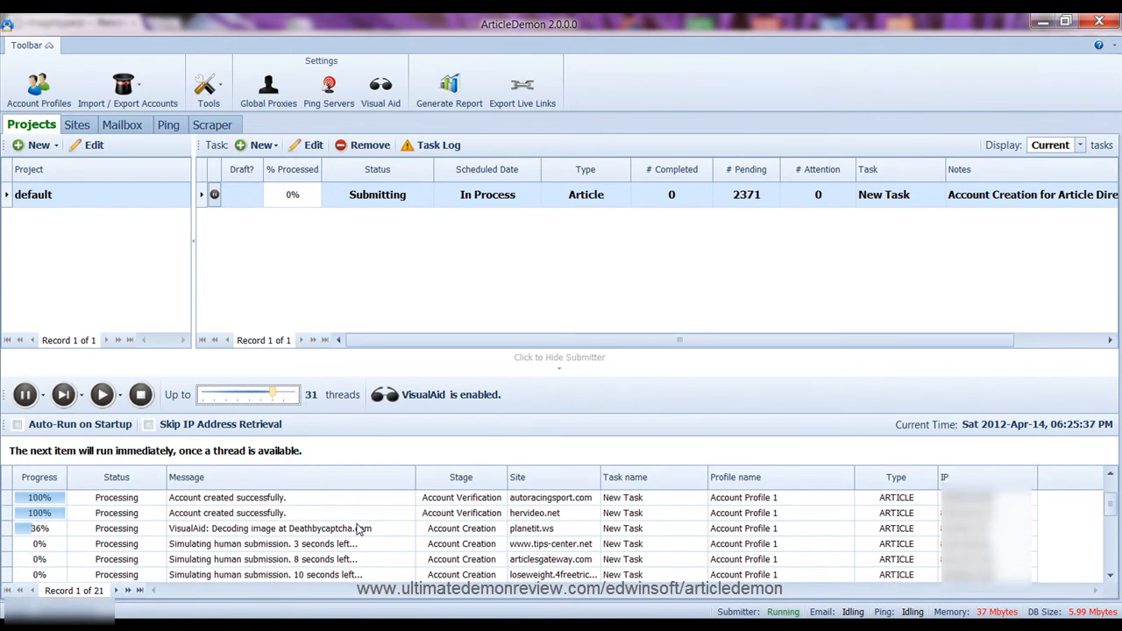
pyautogui.scroll(4, 359, 529)
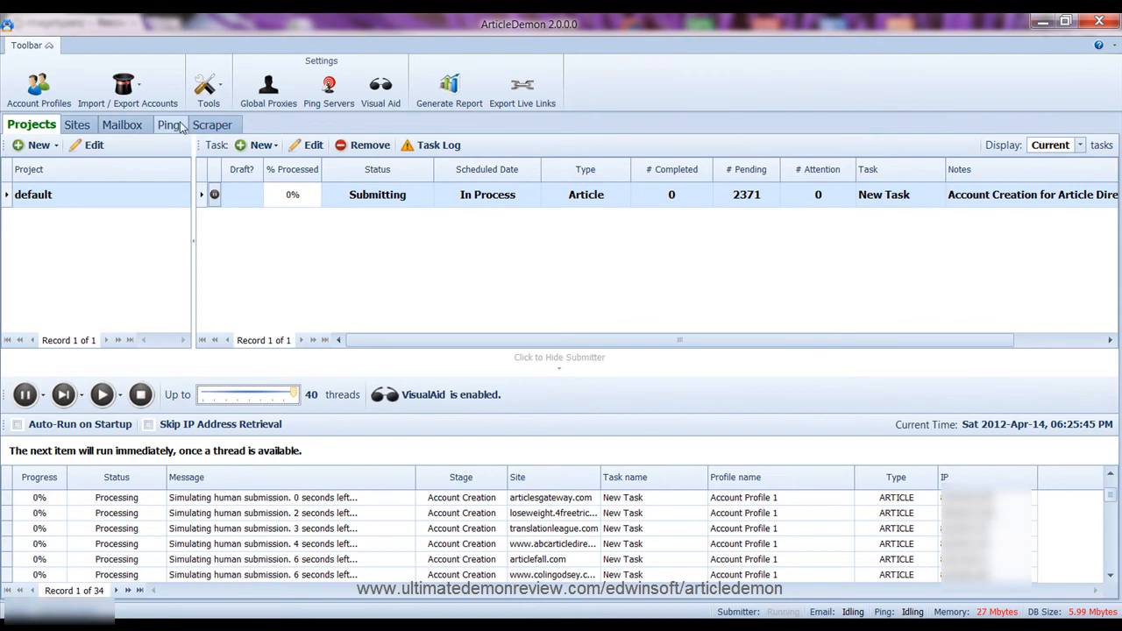
pyautogui.click(224, 128)
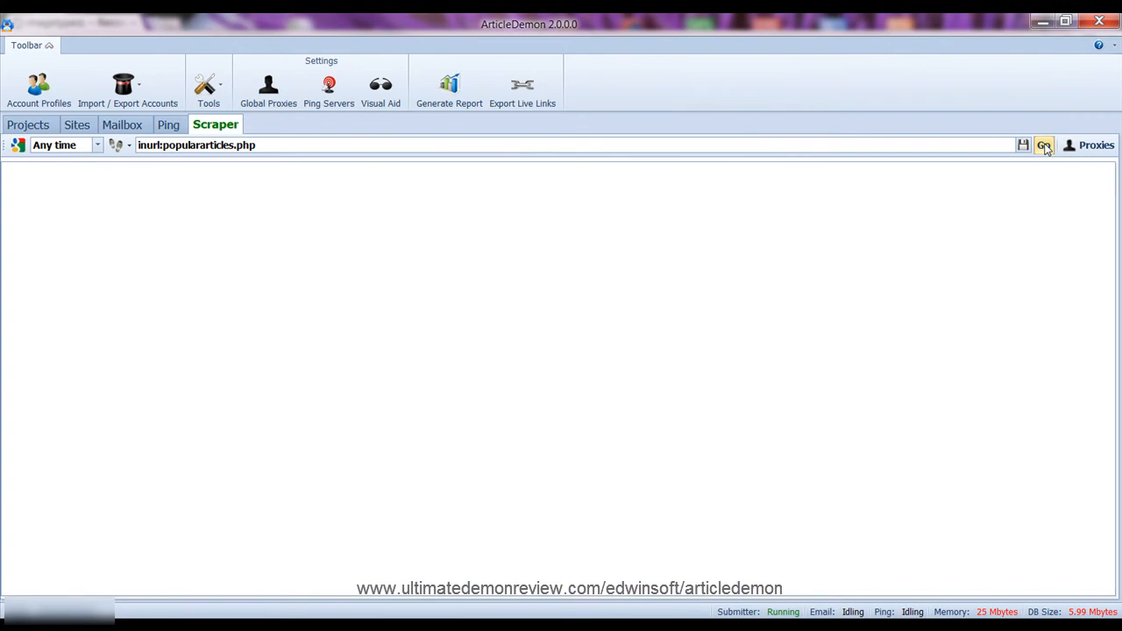
# Run the inurl:populararticles.php scrape and scroll through the 347 returned URLs
pyautogui.click(1045, 145)
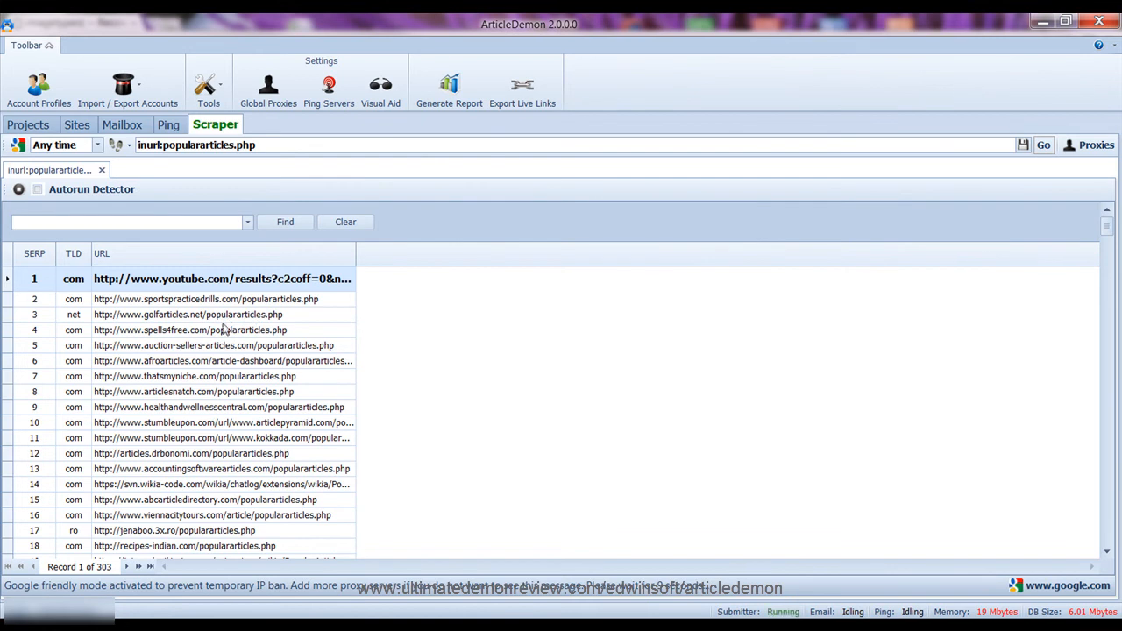
pyautogui.scroll(-10, 179, 408)
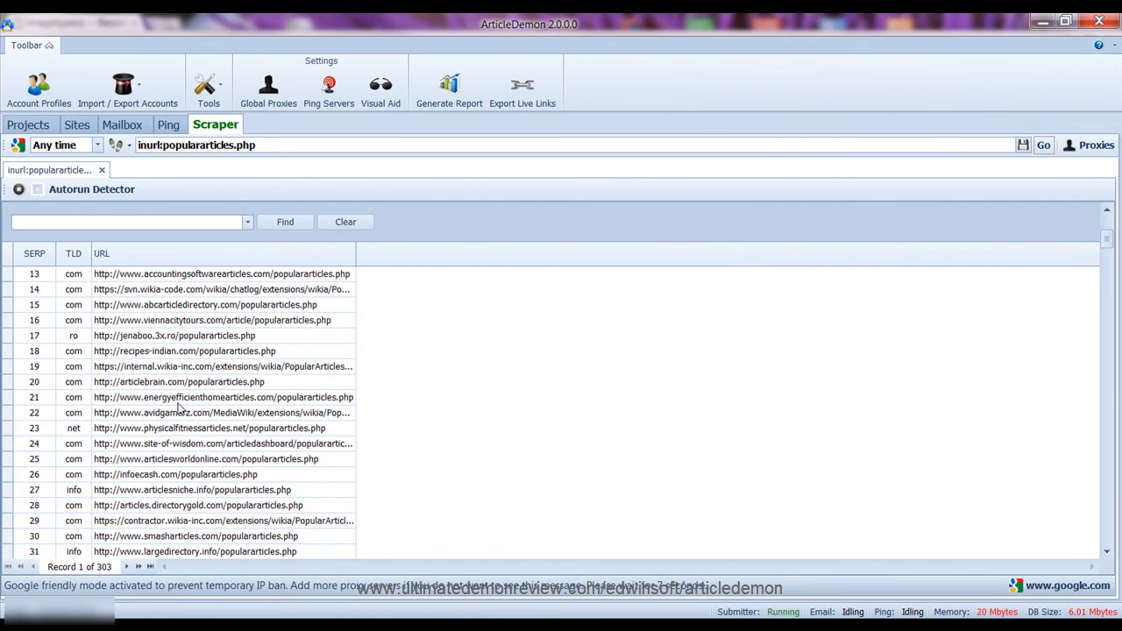
pyautogui.scroll(-16, 179, 409)
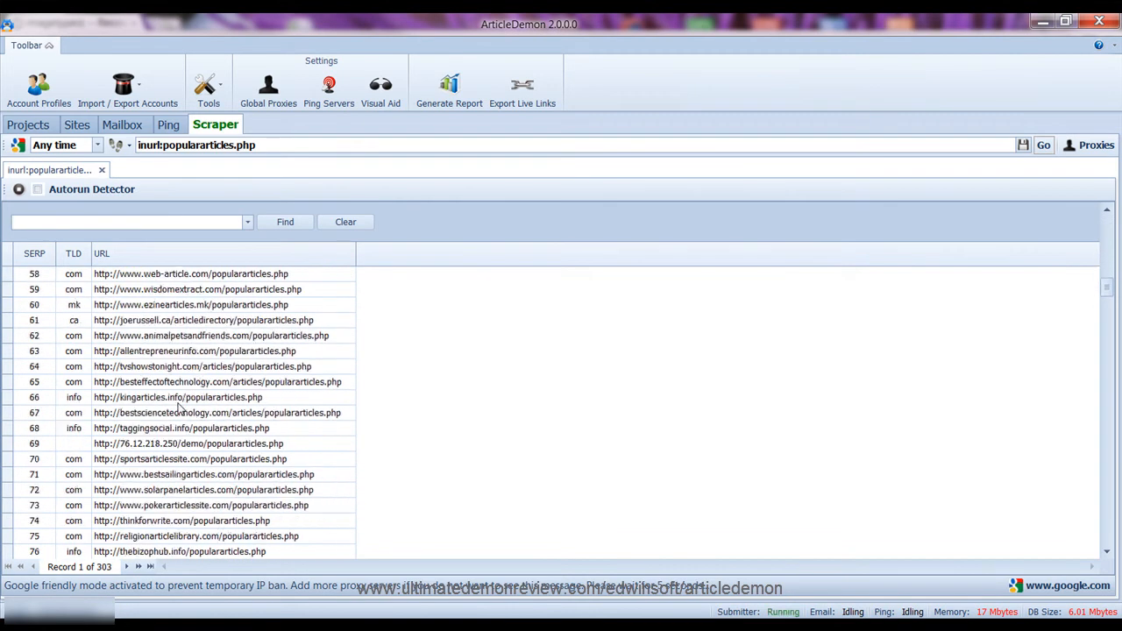
pyautogui.scroll(-20, 179, 409)
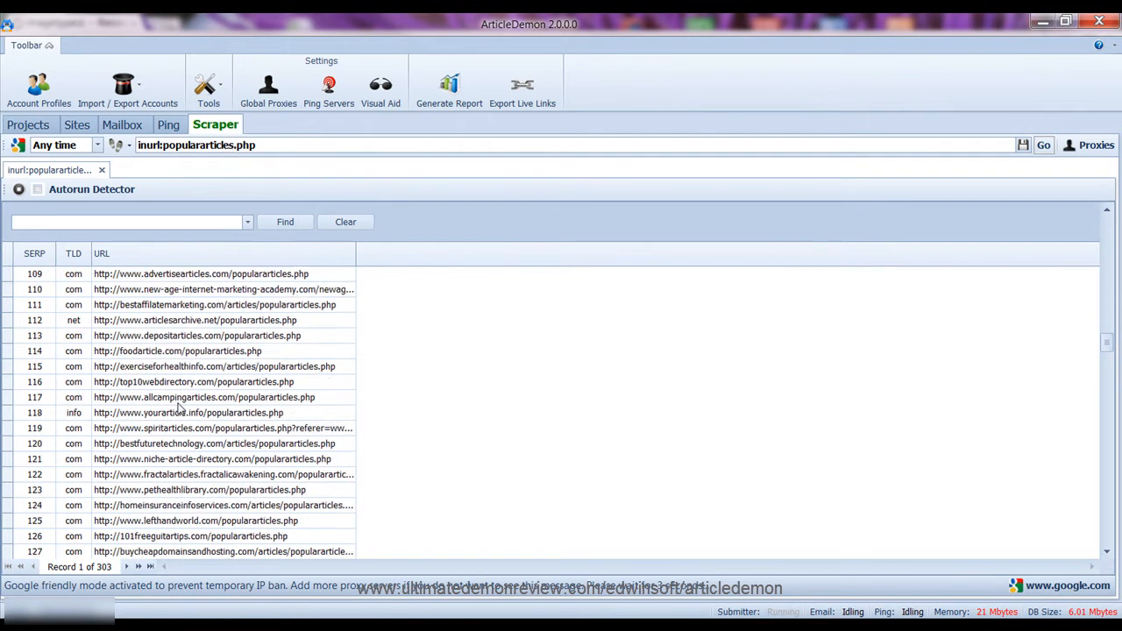
pyautogui.scroll(-20, 179, 409)
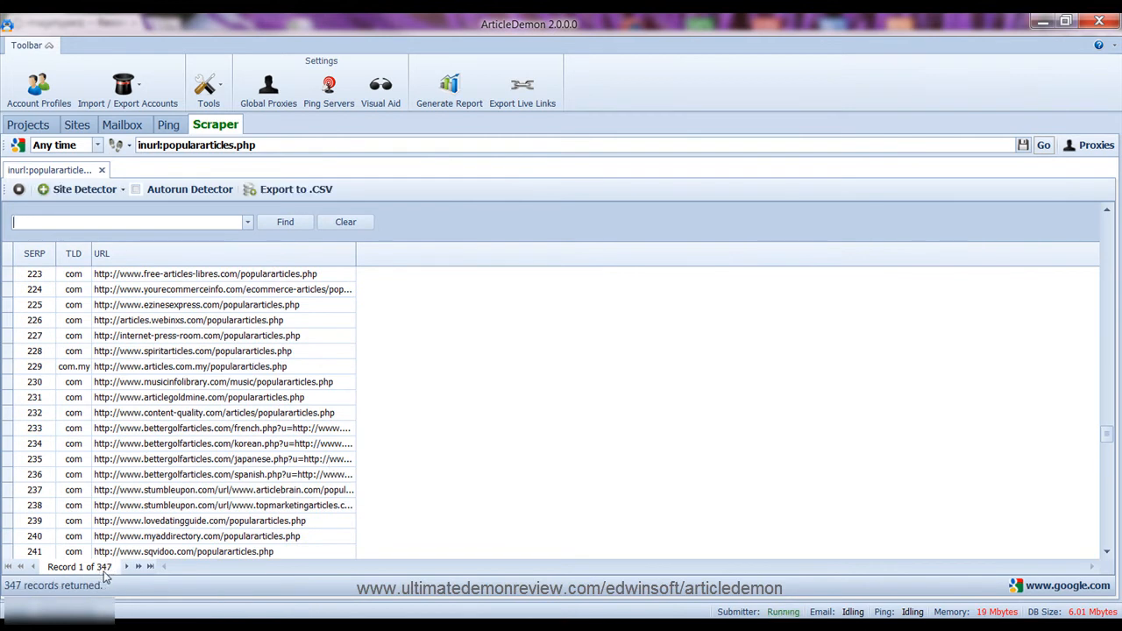
pyautogui.scroll(8, 271, 408)
pyautogui.scroll(20, 275, 399)
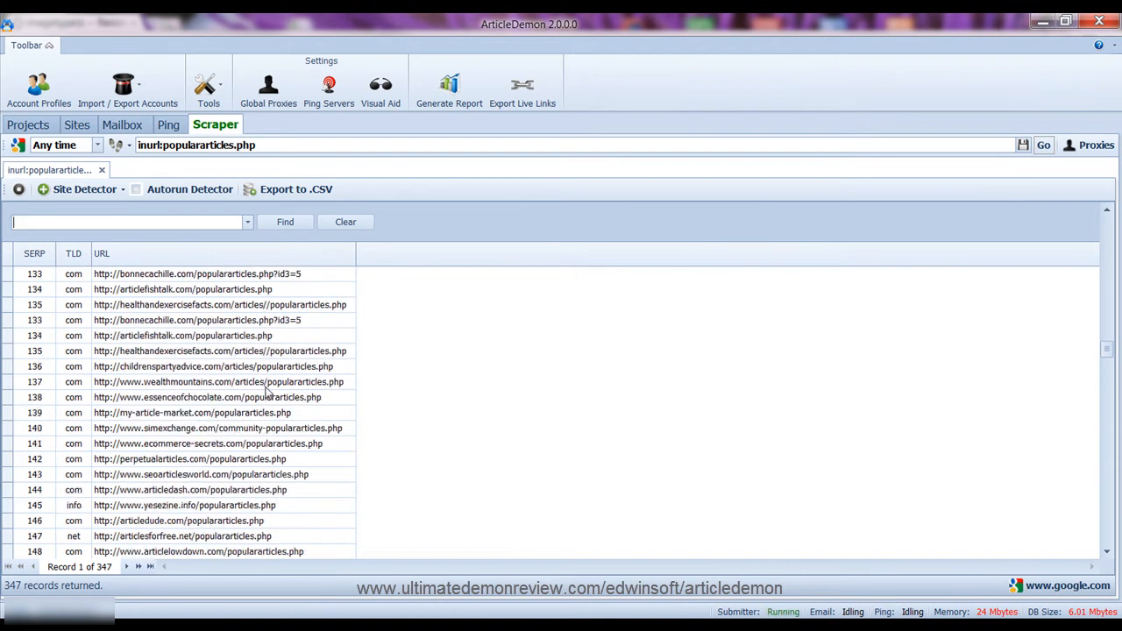
# Enable Autorun Detector with Site Detector set to Article, dismiss the warning, return to Projects
pyautogui.click(135, 189)
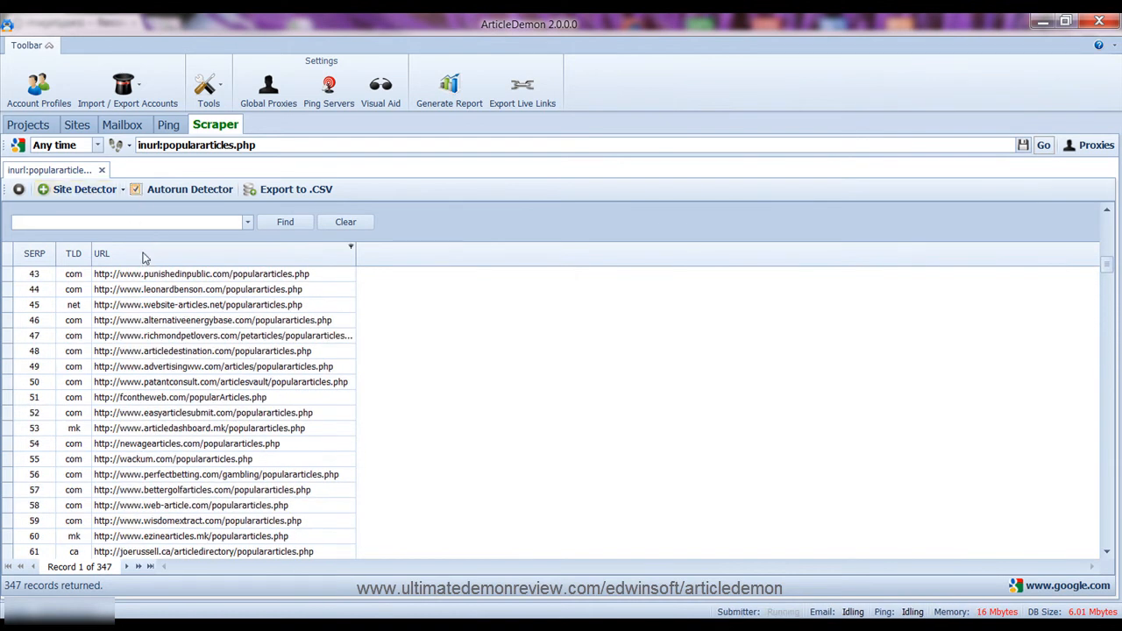
pyautogui.click(122, 190)
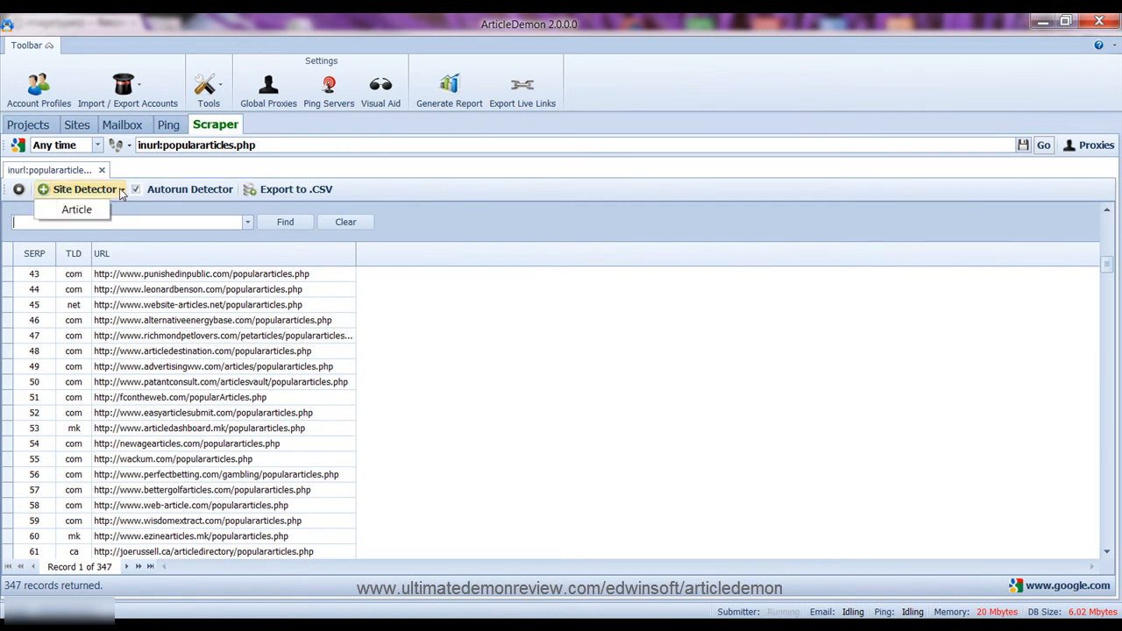
pyautogui.click(84, 211)
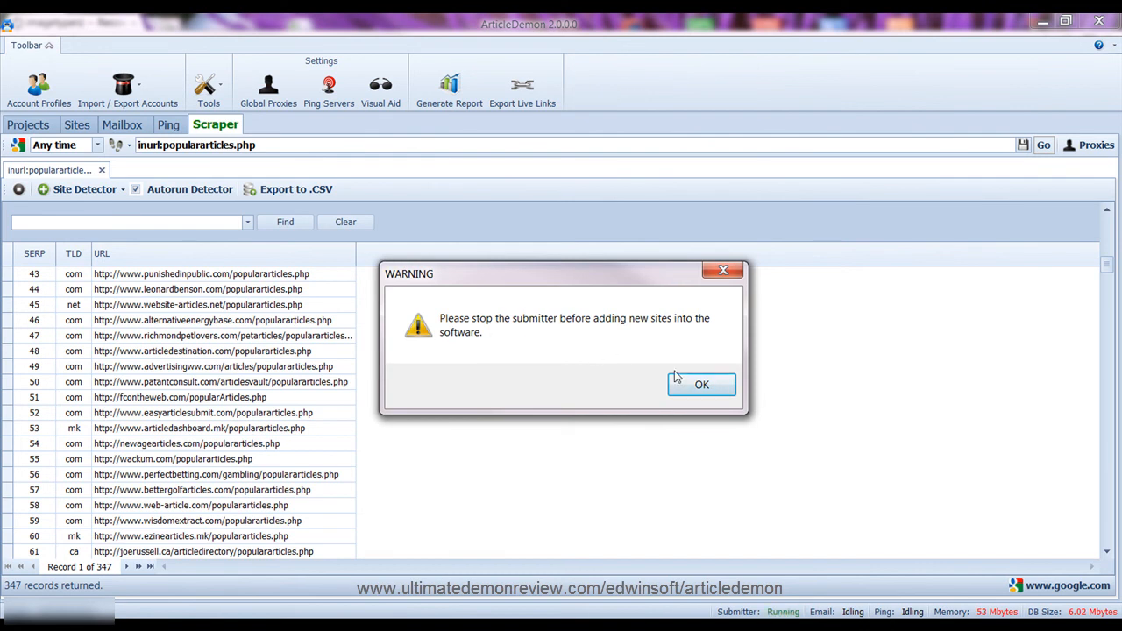
pyautogui.click(705, 387)
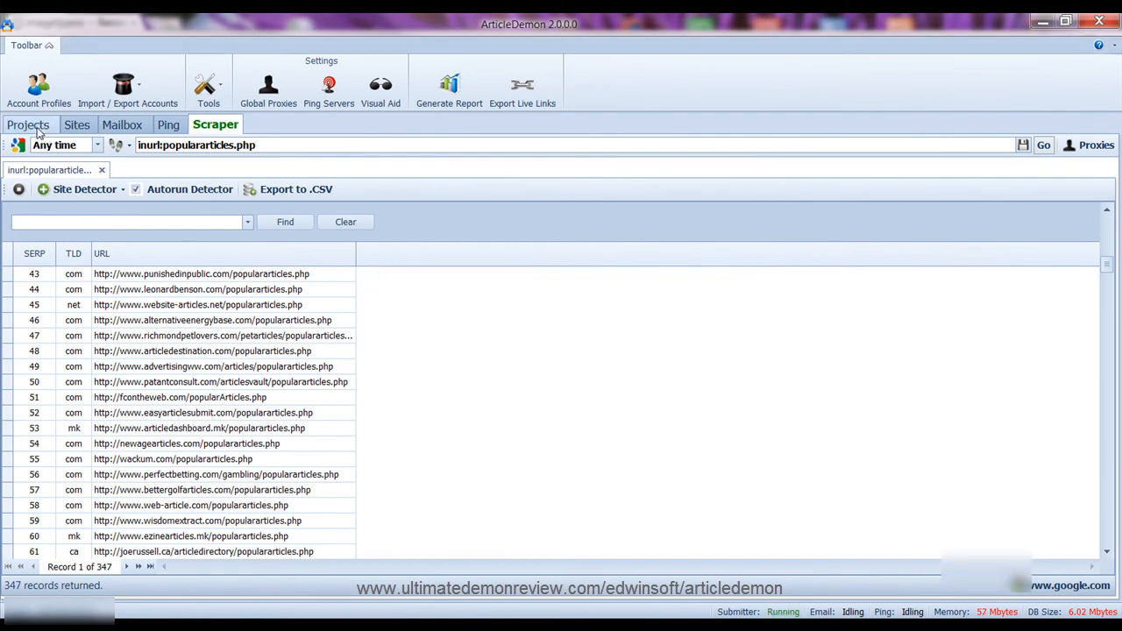
pyautogui.click(32, 124)
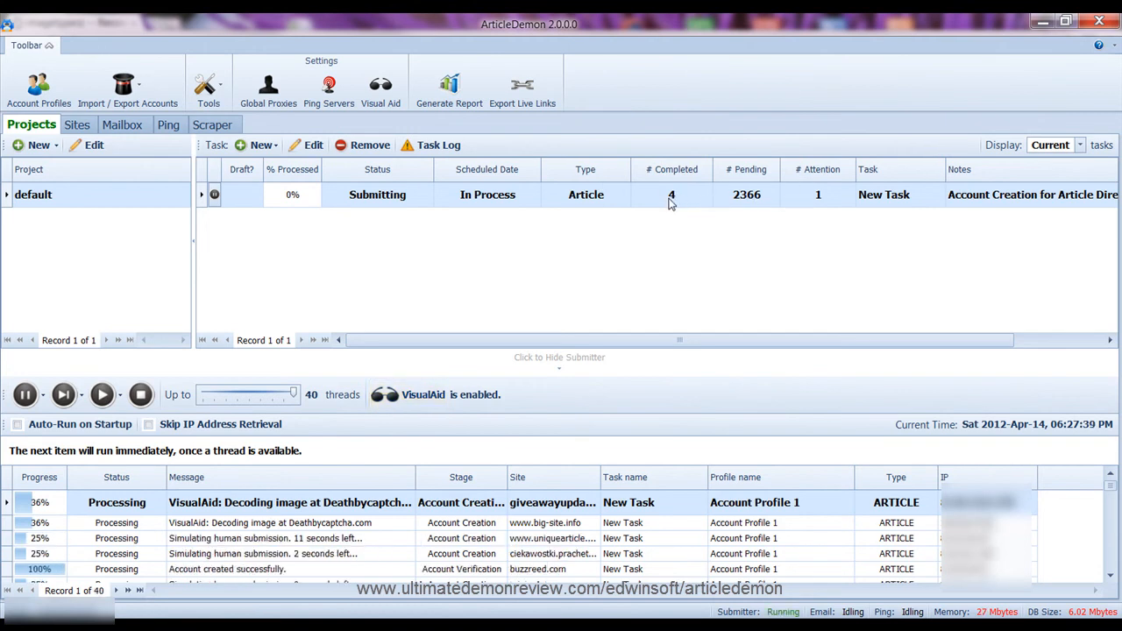
# Refresh the mailbox and check the received activation e-mail
pyautogui.click(133, 127)
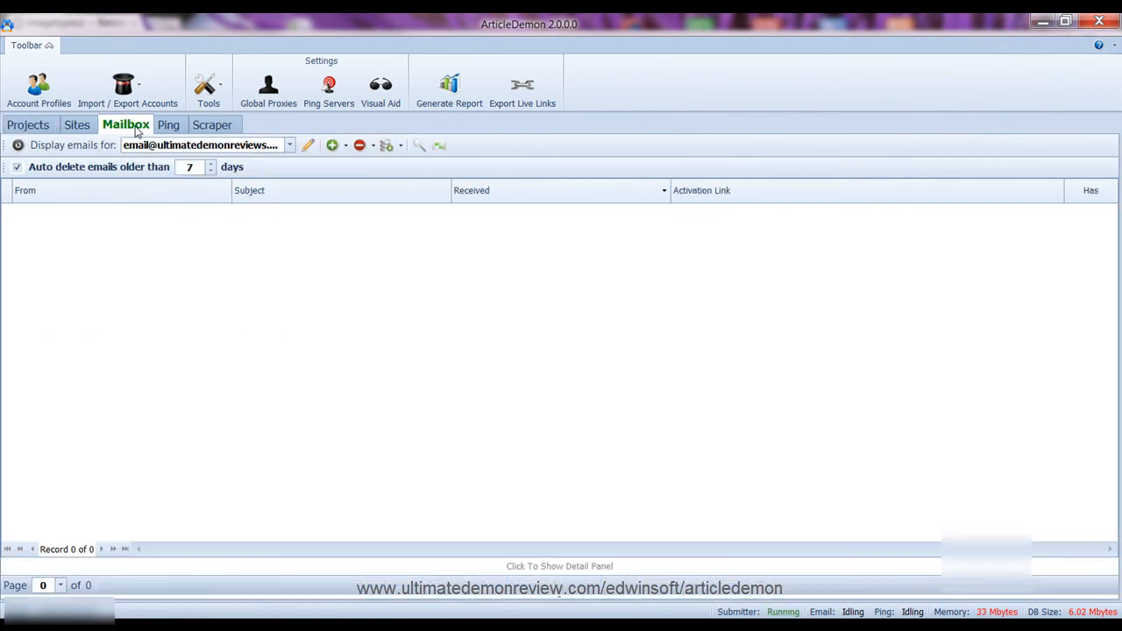
pyautogui.click(17, 145)
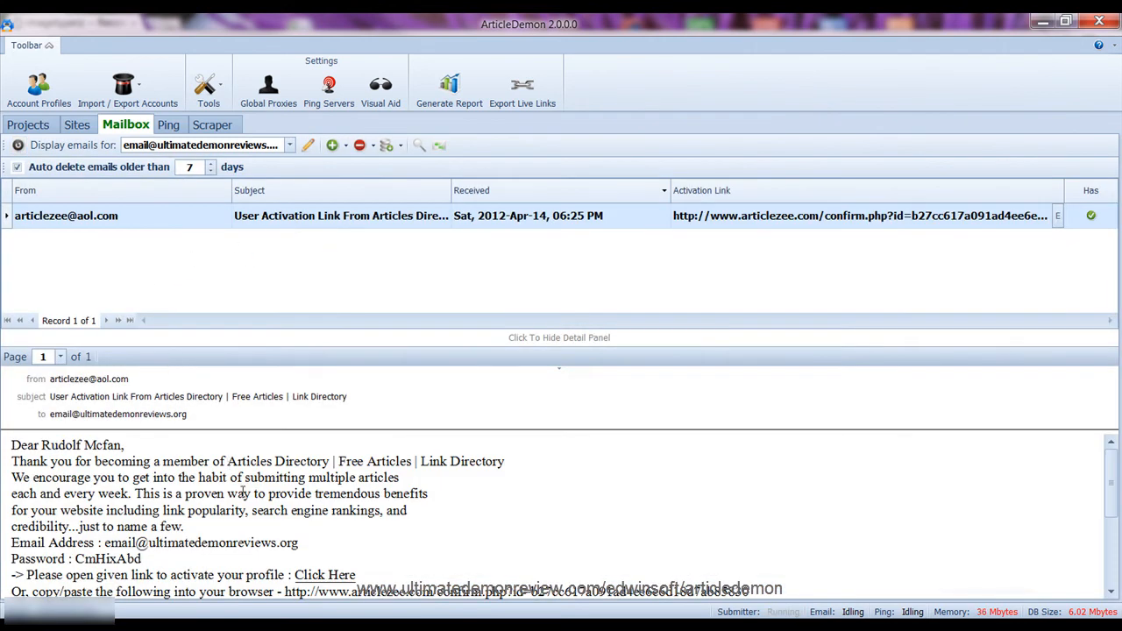
pyautogui.scroll(-3, 269, 487)
pyautogui.scroll(3, 268, 487)
# View the Sites list, check the task at 1703 completed, then return to scraper results
pyautogui.click(78, 125)
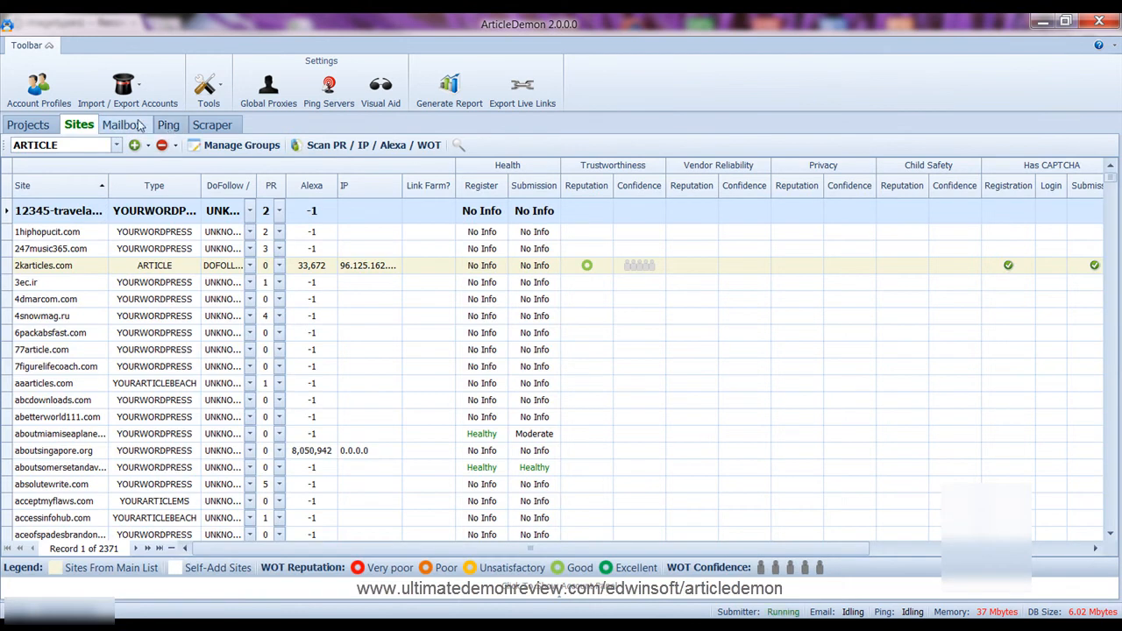
pyautogui.click(35, 131)
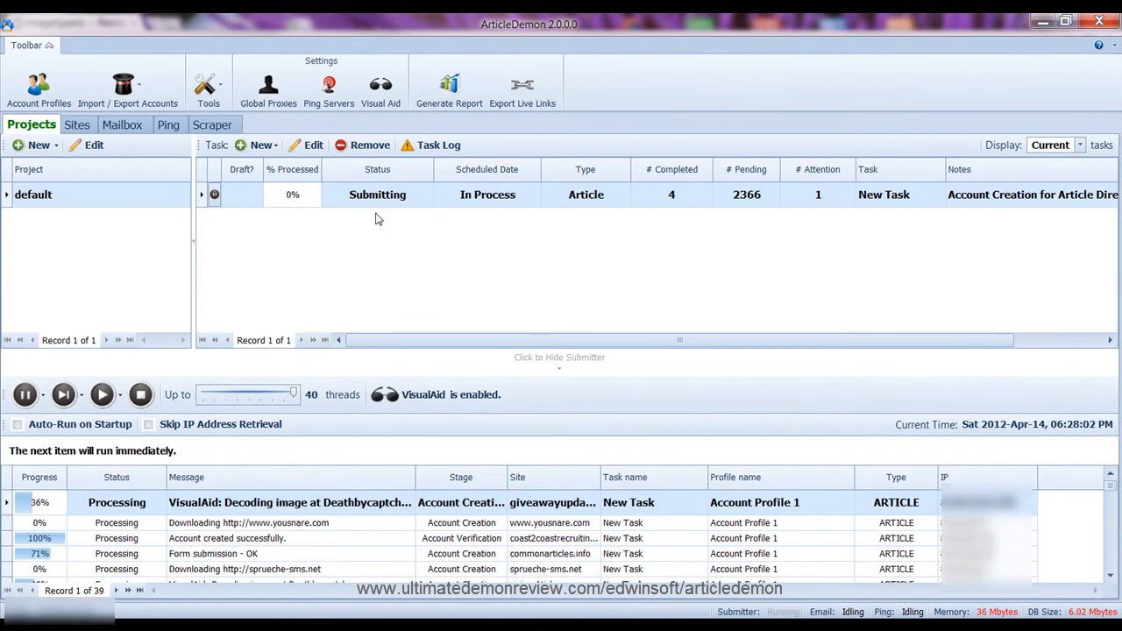
pyautogui.click(212, 127)
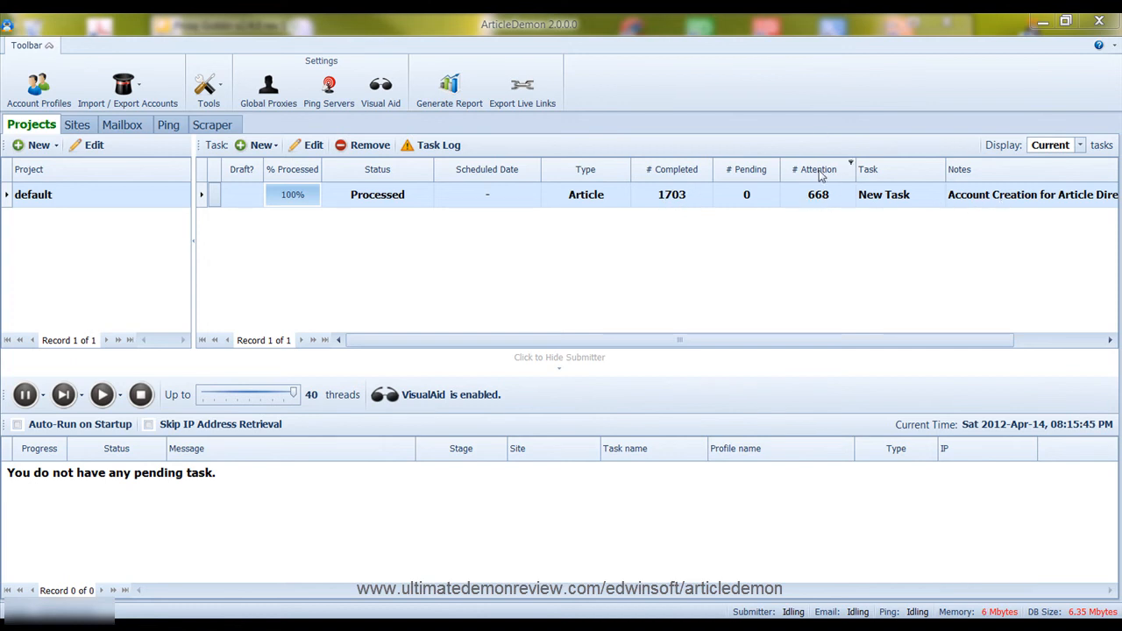
# Open the account-creation task's log full screen and filter it to erroneous items only
pyautogui.click(436, 147)
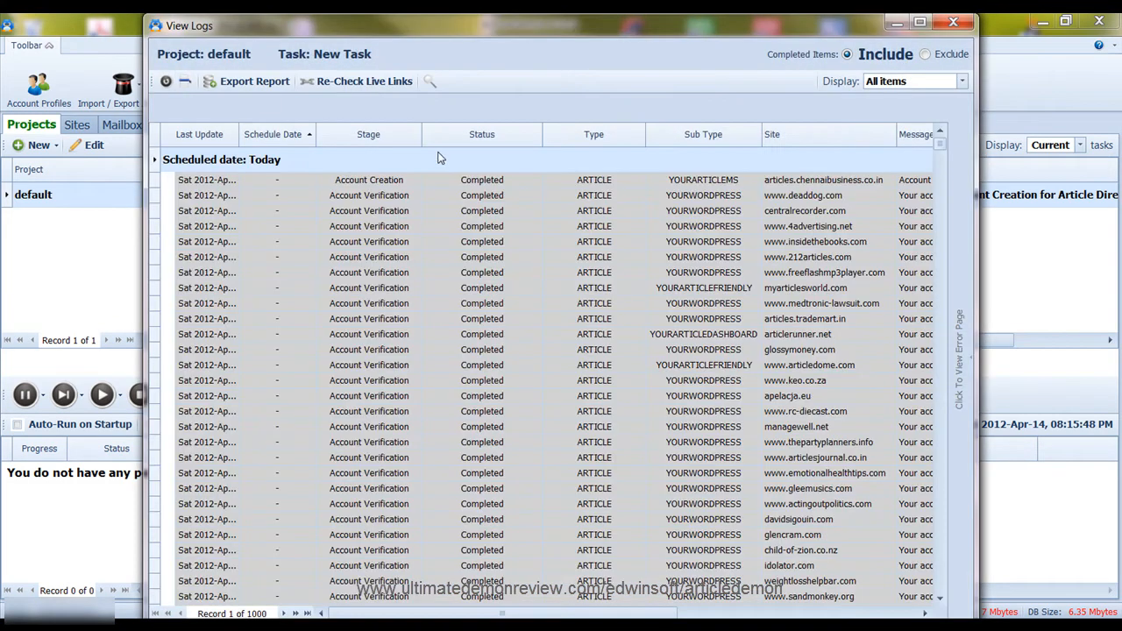
pyautogui.doubleClick(559, 28)
pyautogui.scroll(-5, 859, 356)
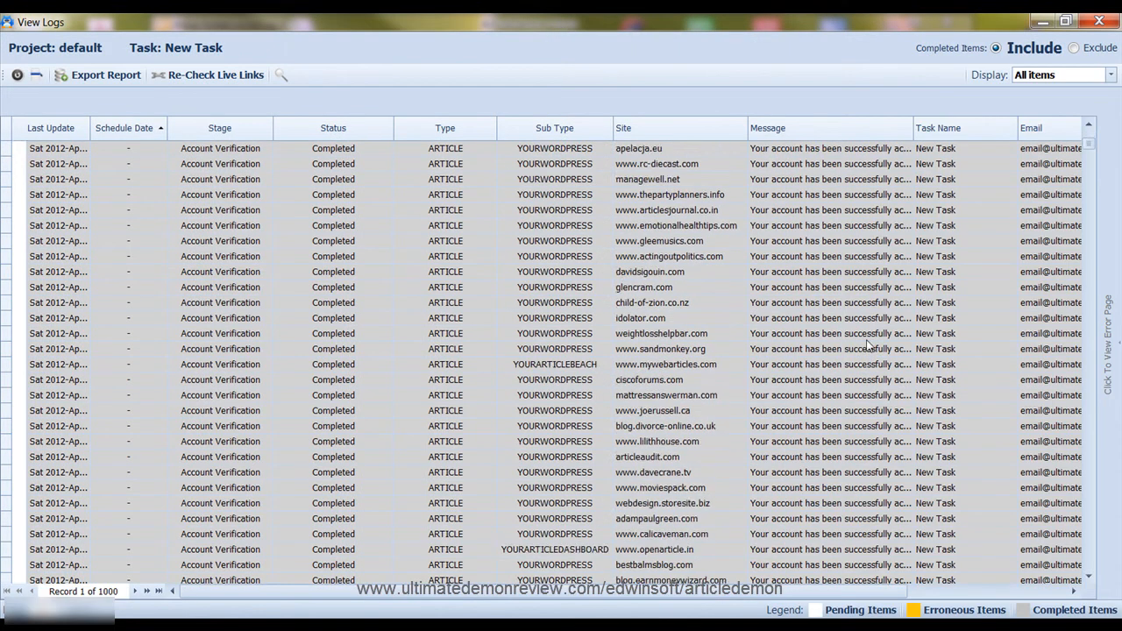
pyautogui.scroll(5, 873, 289)
pyautogui.scroll(-7, 849, 214)
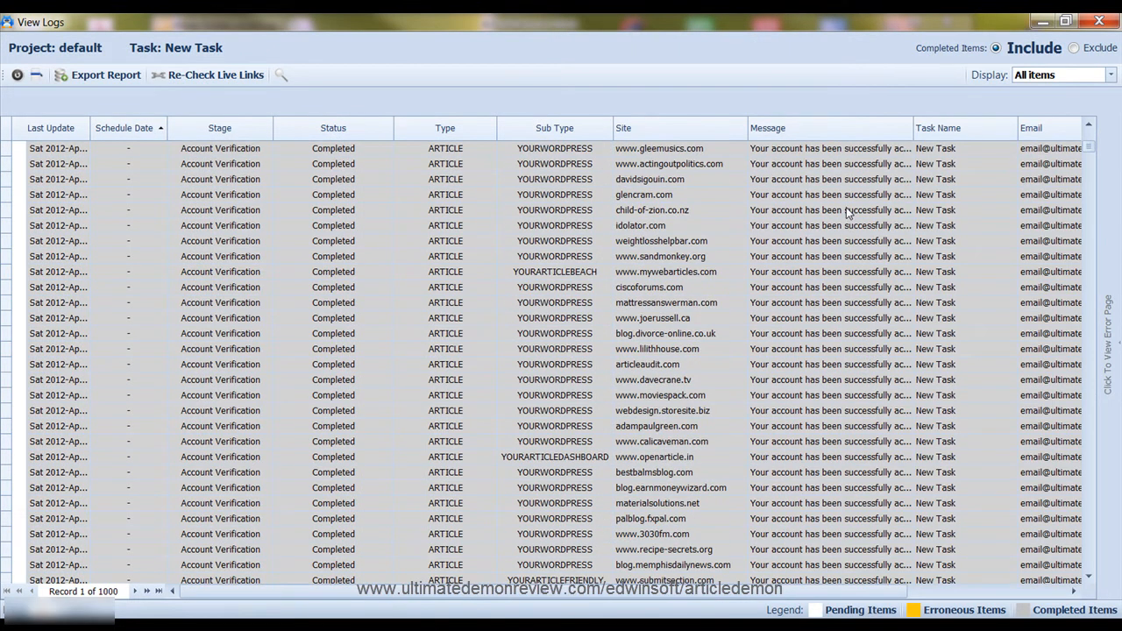
pyautogui.scroll(-6, 847, 207)
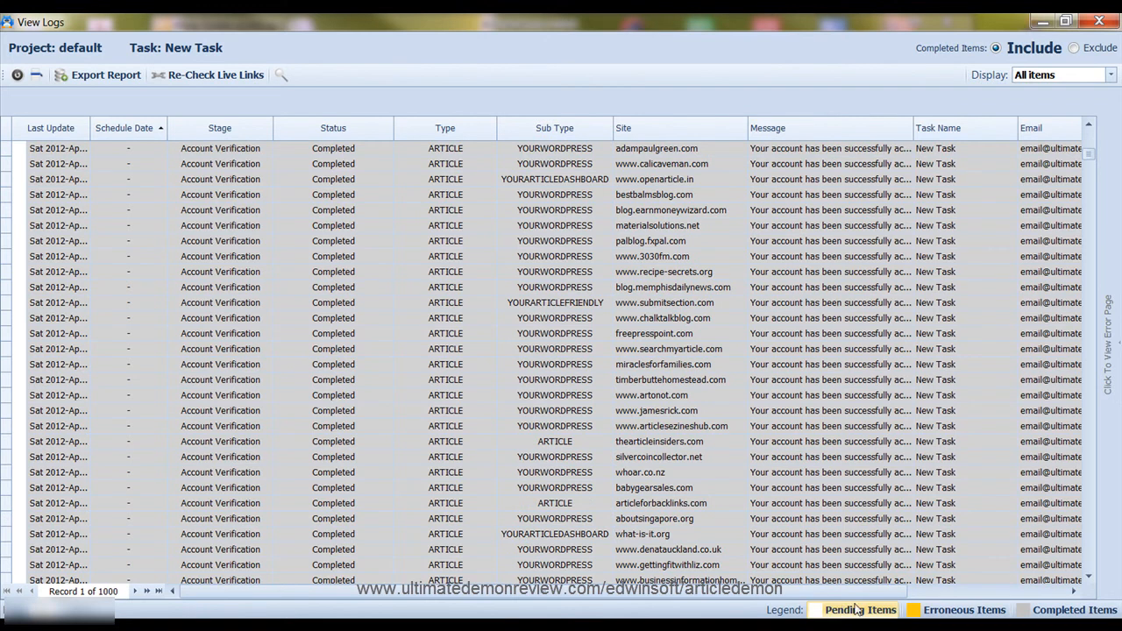
pyautogui.click(960, 610)
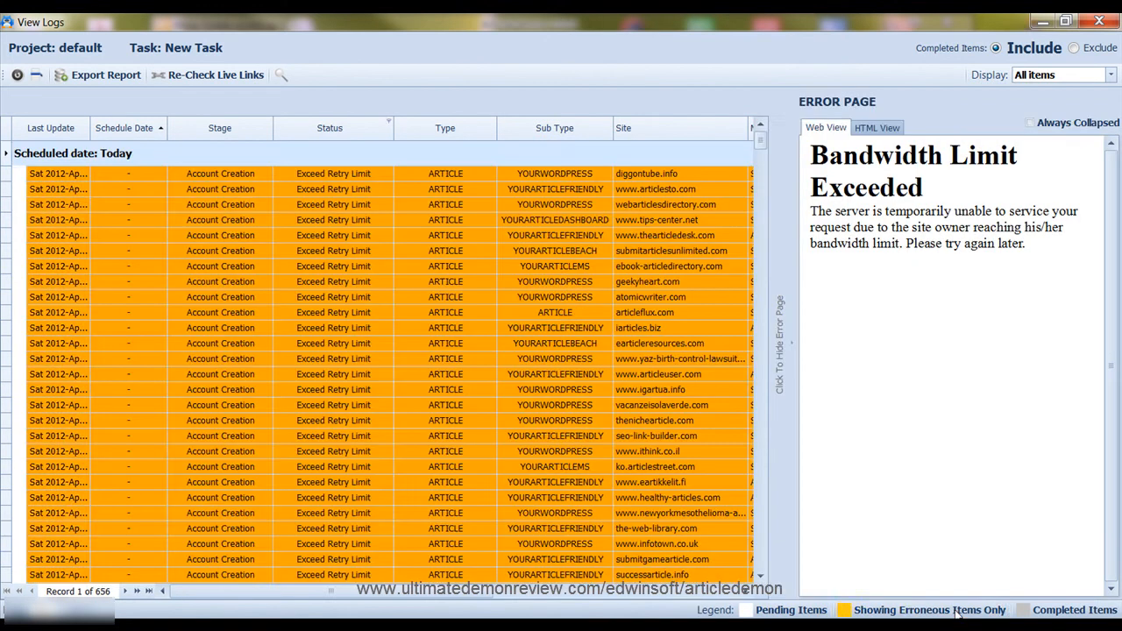
# Read the Exceed Retry Limit error pages from diggontube.info through earticleresources.com
pyautogui.click(199, 175)
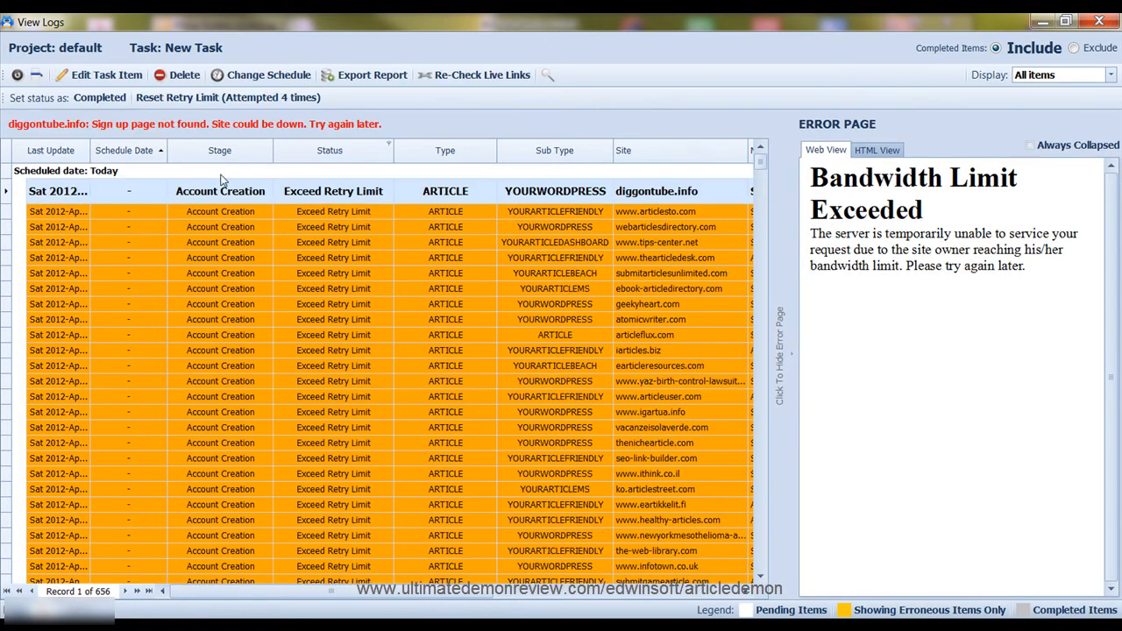
pyautogui.click(417, 215)
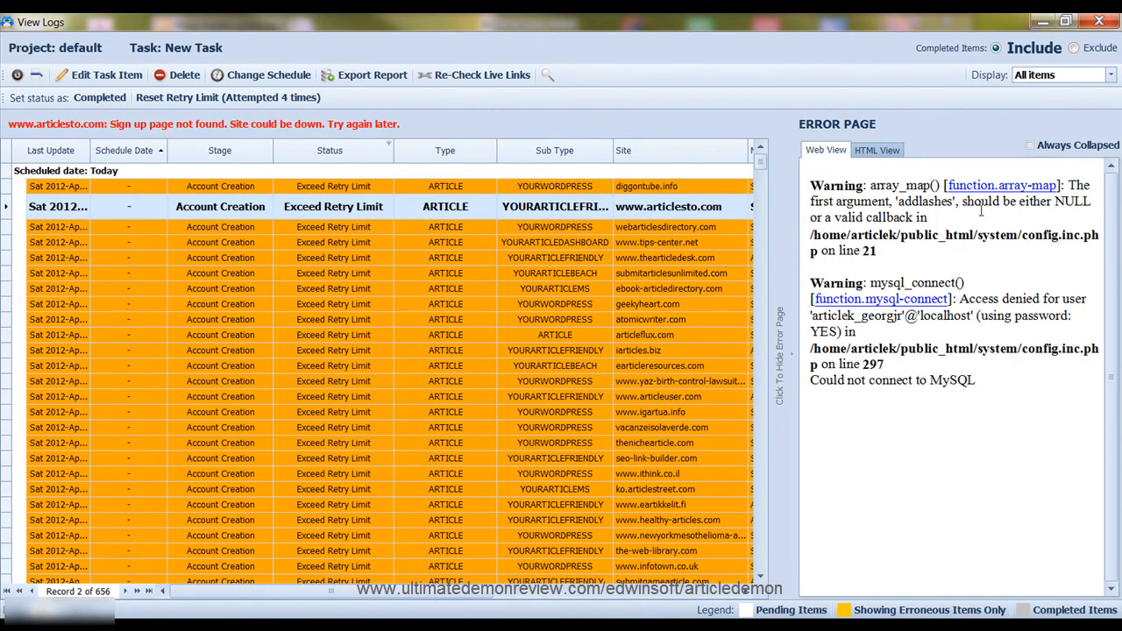
pyautogui.click(347, 227)
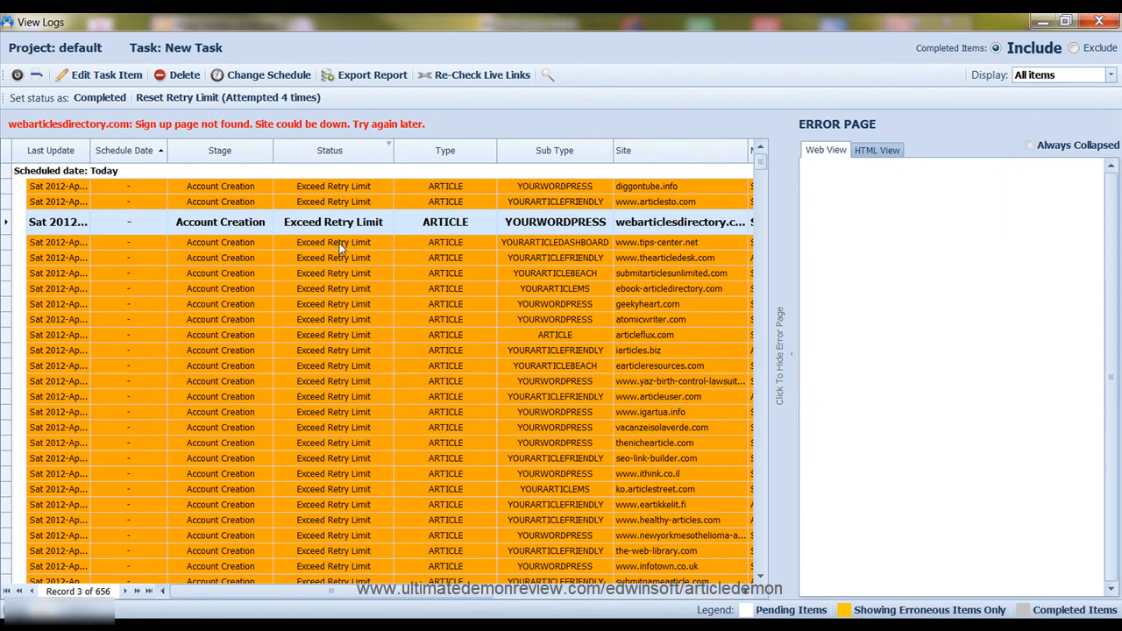
pyautogui.click(338, 244)
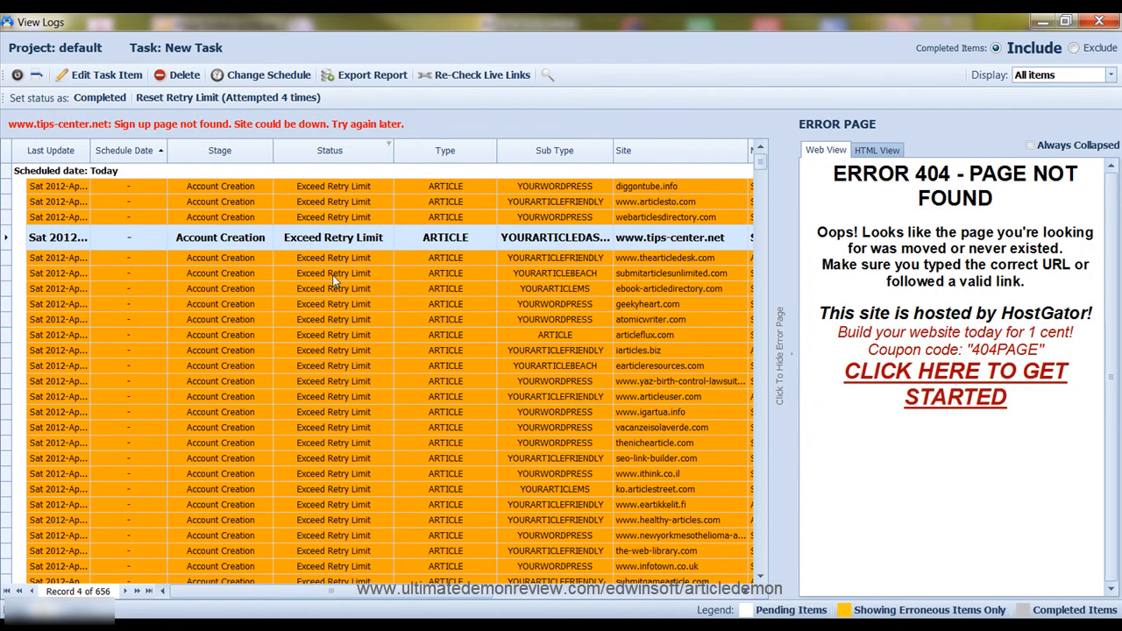
pyautogui.click(338, 263)
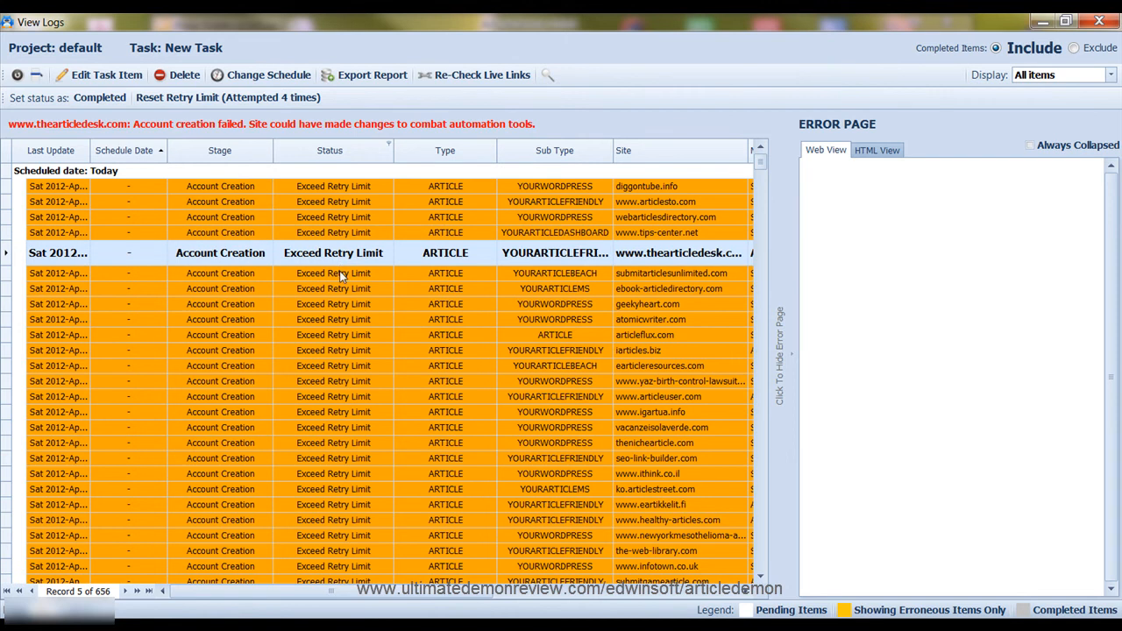
pyautogui.click(342, 277)
pyautogui.click(343, 289)
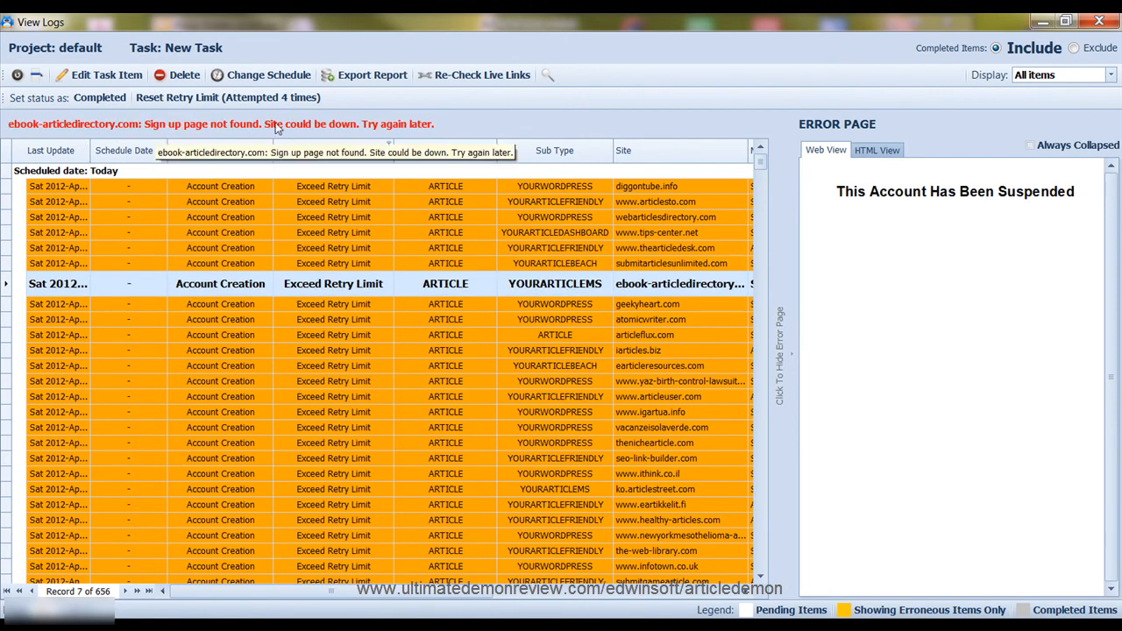
pyautogui.click(360, 305)
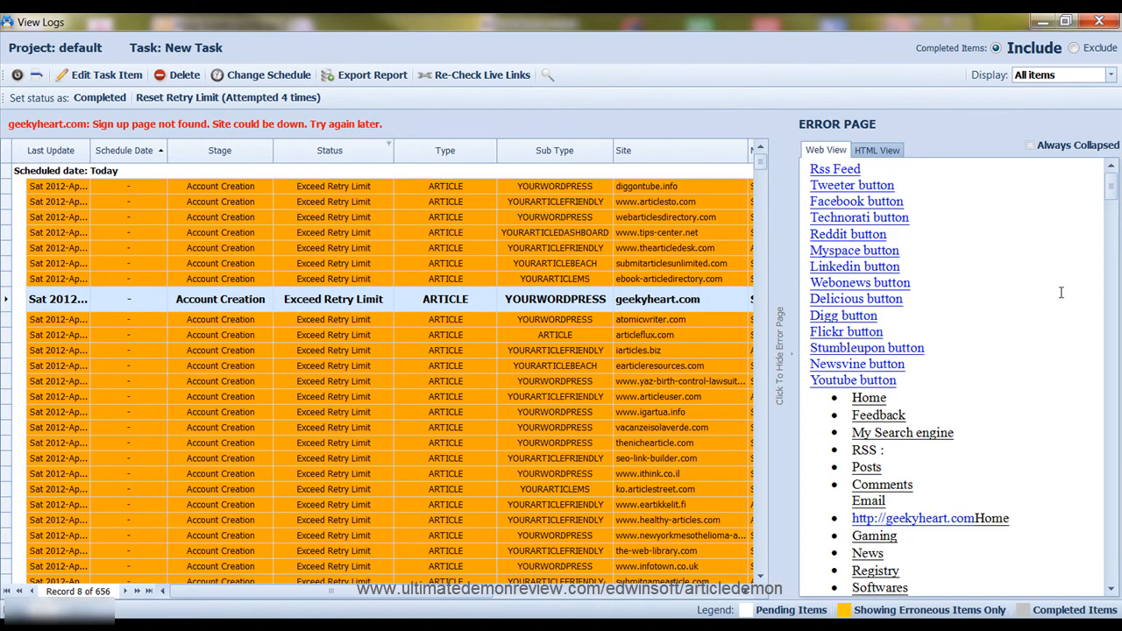
pyautogui.click(306, 324)
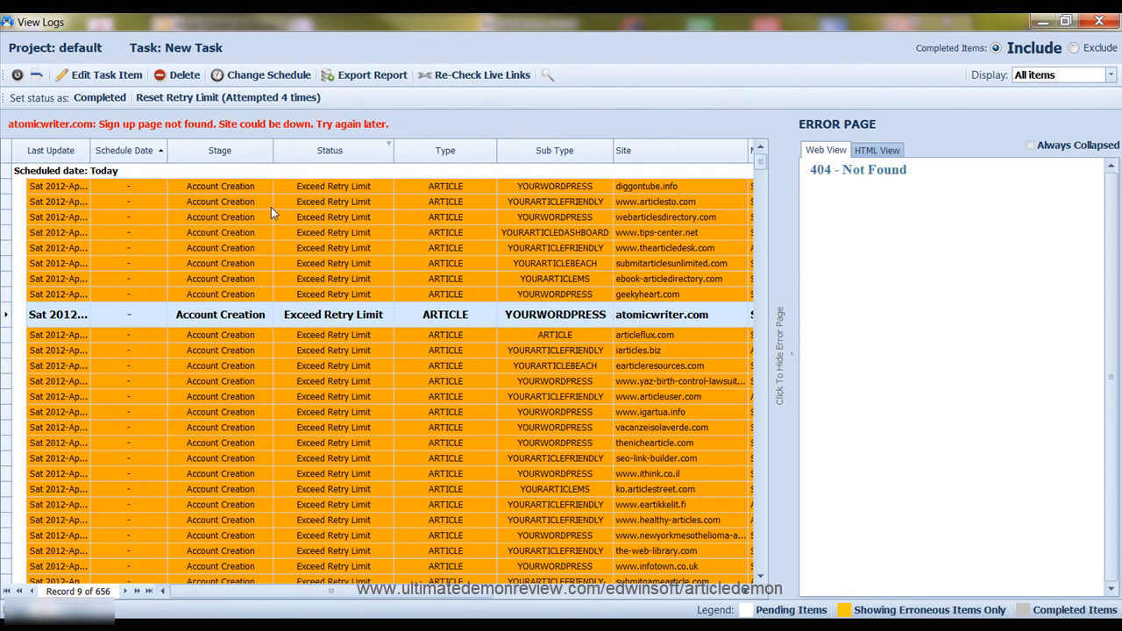
pyautogui.click(331, 337)
pyautogui.click(340, 352)
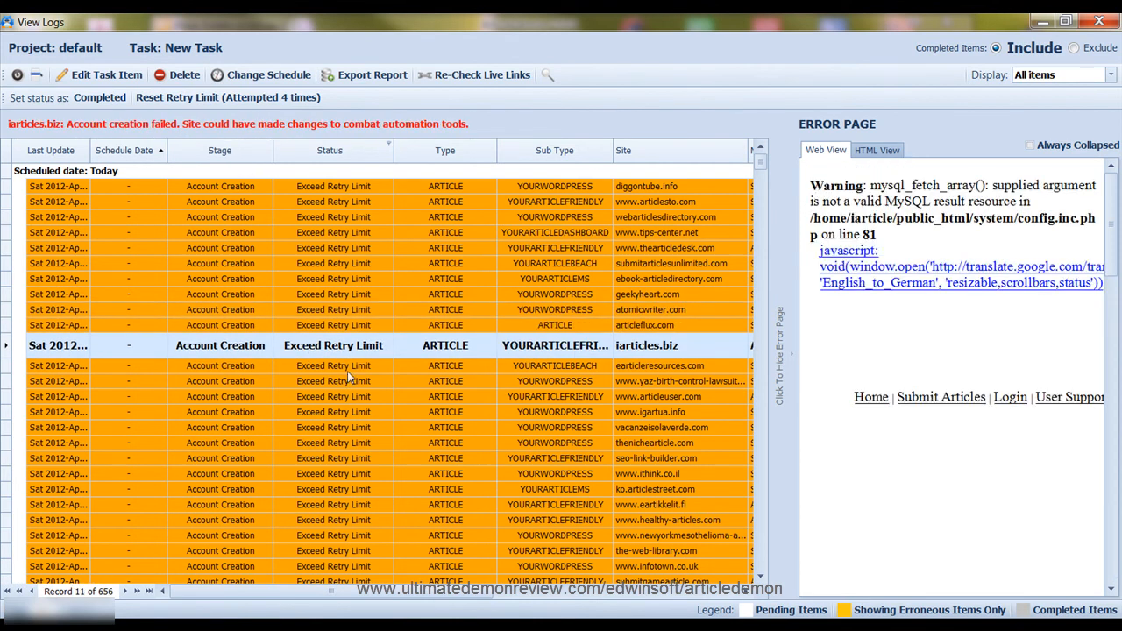
pyautogui.click(344, 368)
# Check the error for nestedarticles.com and the Connection Error for articlefriendlycentral.com
pyautogui.scroll(-7, 354, 370)
pyautogui.scroll(-5, 354, 371)
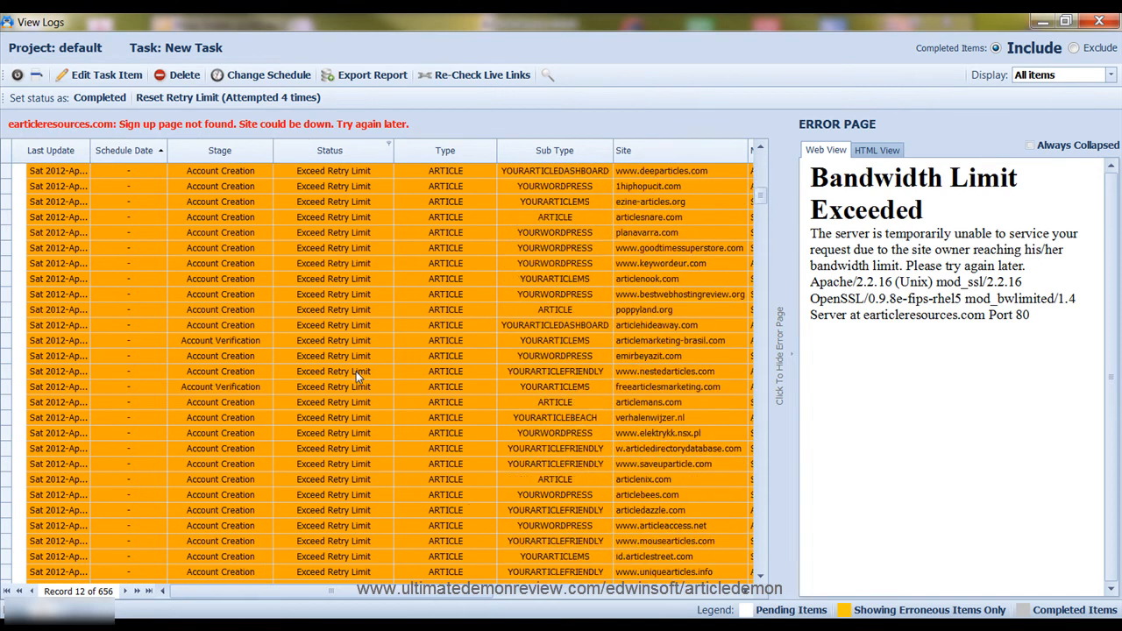
pyautogui.click(326, 326)
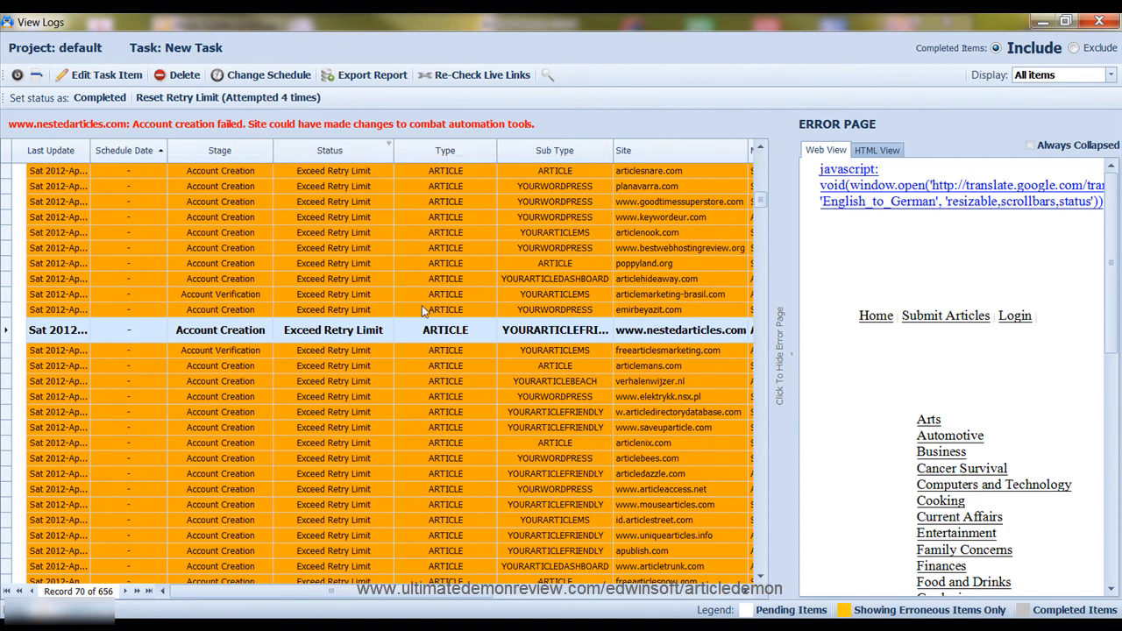
pyautogui.scroll(-2, 391, 305)
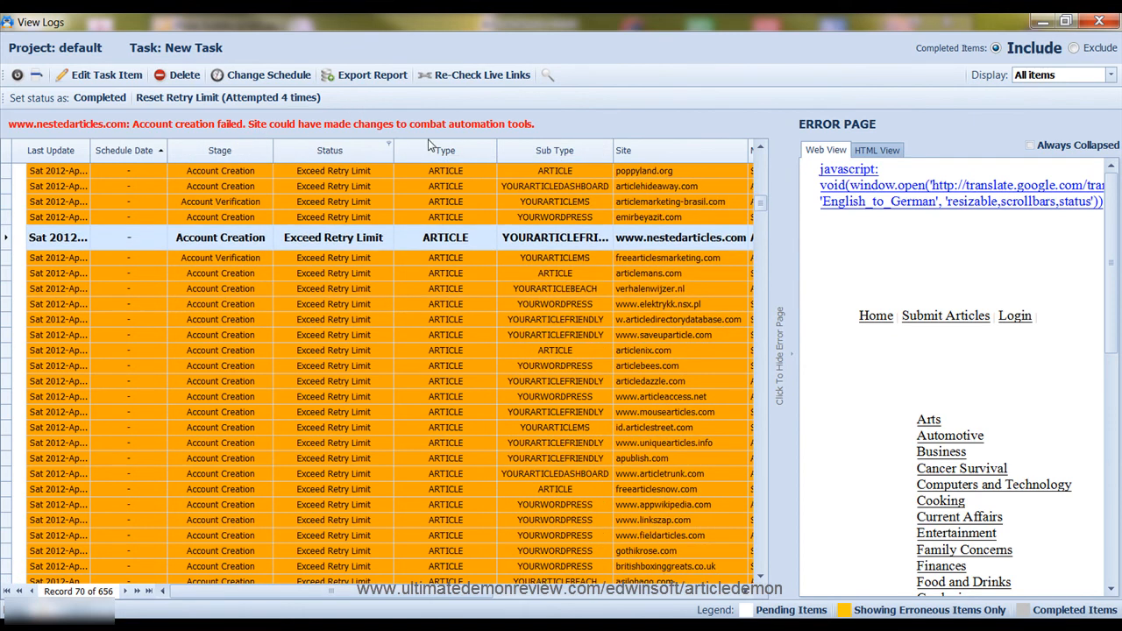
pyautogui.scroll(-2, 440, 326)
pyautogui.scroll(-8, 448, 322)
pyautogui.scroll(-2, 444, 322)
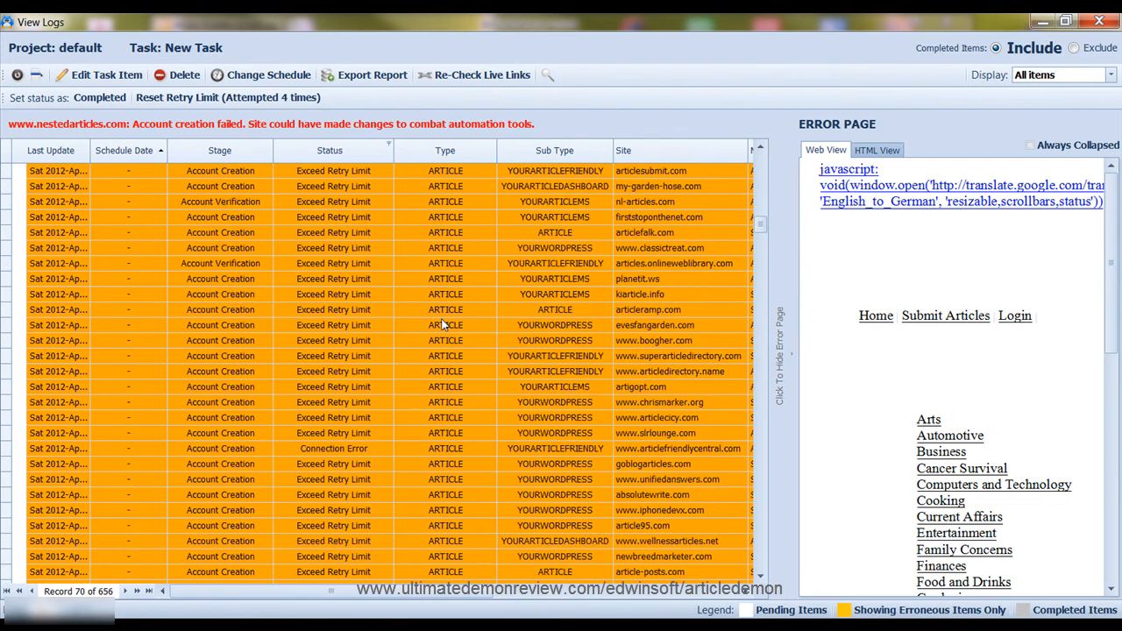
pyautogui.click(341, 404)
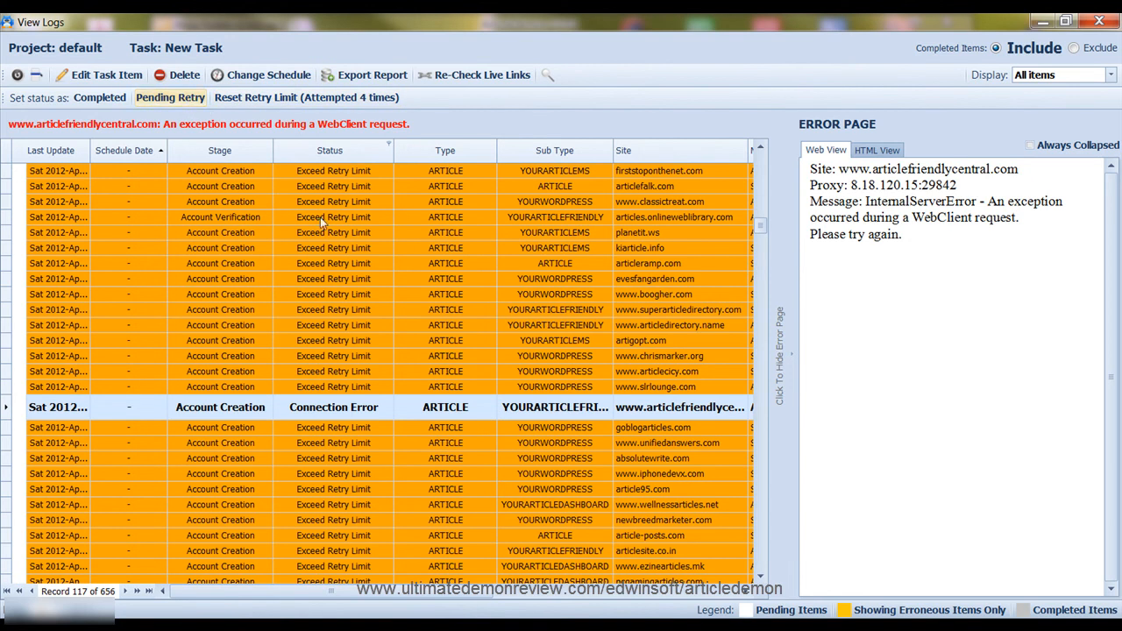
# Review failures for netarticlesubmitter.com, readaboutitnow.com, bestarticledatabase.com and artigosgratuitos.com
pyautogui.scroll(-10, 320, 219)
pyautogui.click(347, 269)
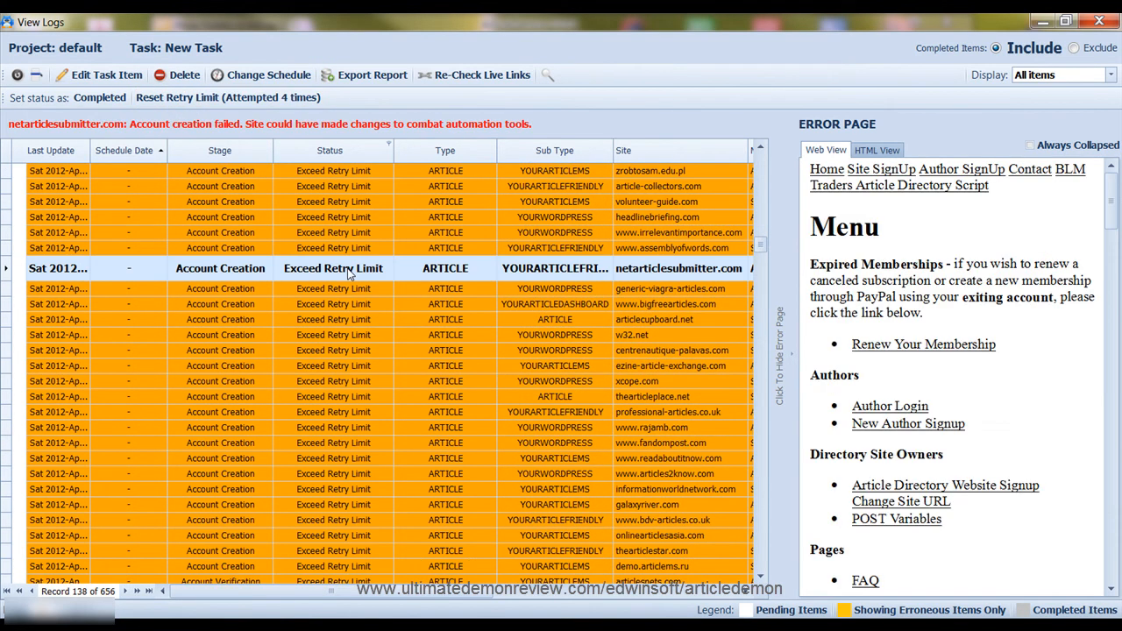
pyautogui.scroll(-4, 348, 275)
pyautogui.click(348, 272)
pyautogui.scroll(-2, 348, 306)
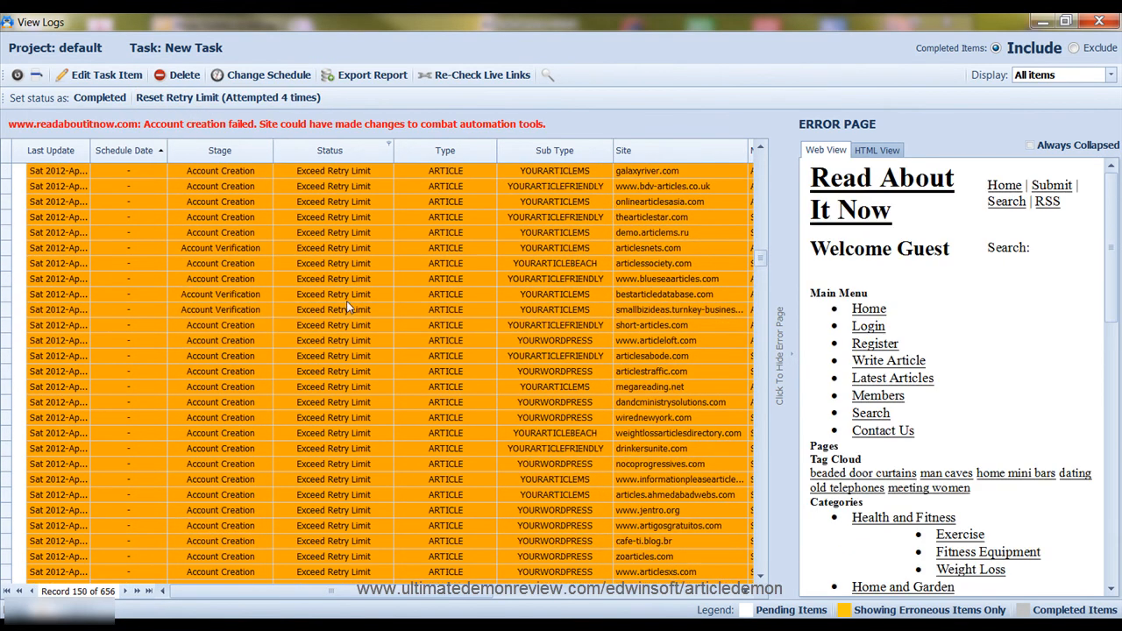
pyautogui.scroll(-1, 348, 305)
pyautogui.click(345, 300)
pyautogui.scroll(-5, 347, 302)
pyautogui.click(349, 303)
pyautogui.scroll(-7, 349, 303)
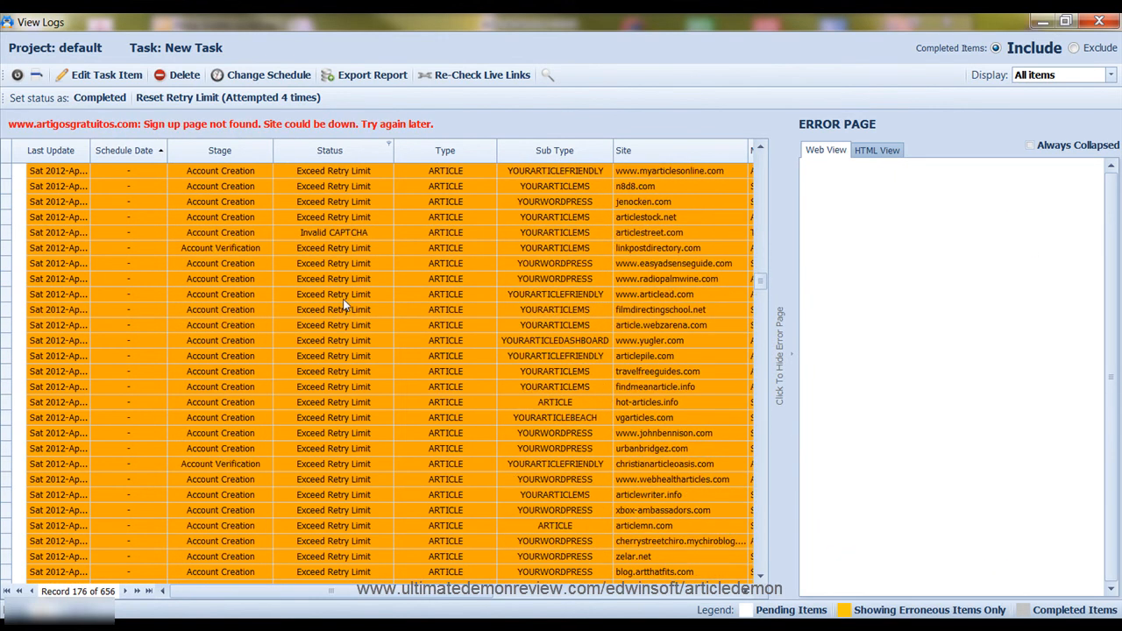
# Inspect articlestreet.com's Invalid CAPTCHA, christianarticleoasis.com and blog.artthatfits.com errors, then close the log viewer
pyautogui.click(341, 233)
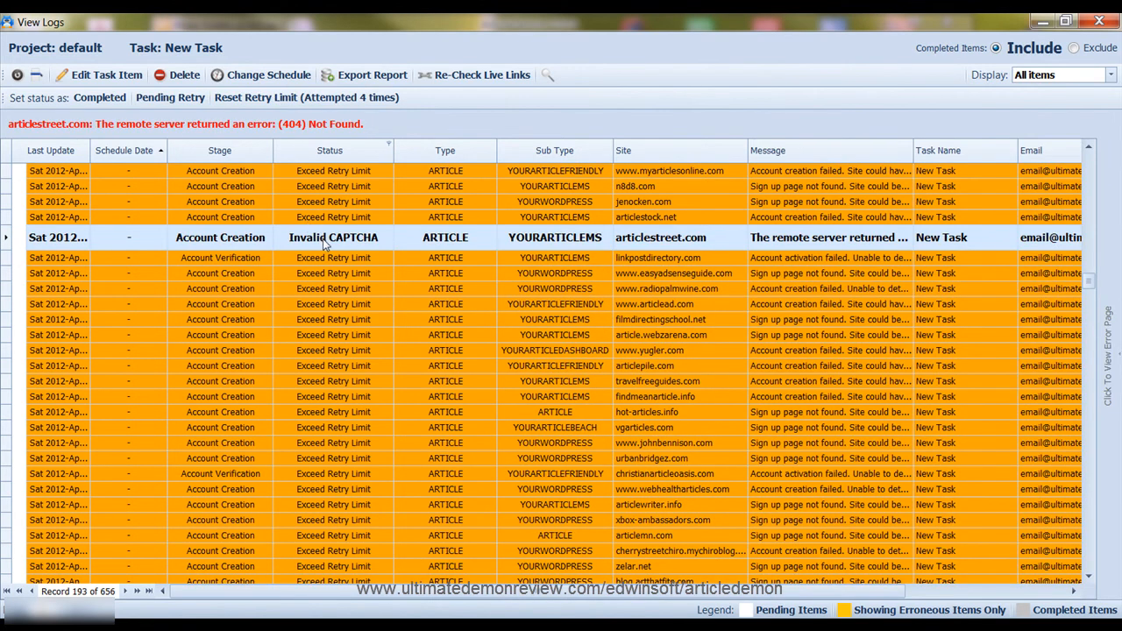
pyautogui.scroll(-4, 342, 251)
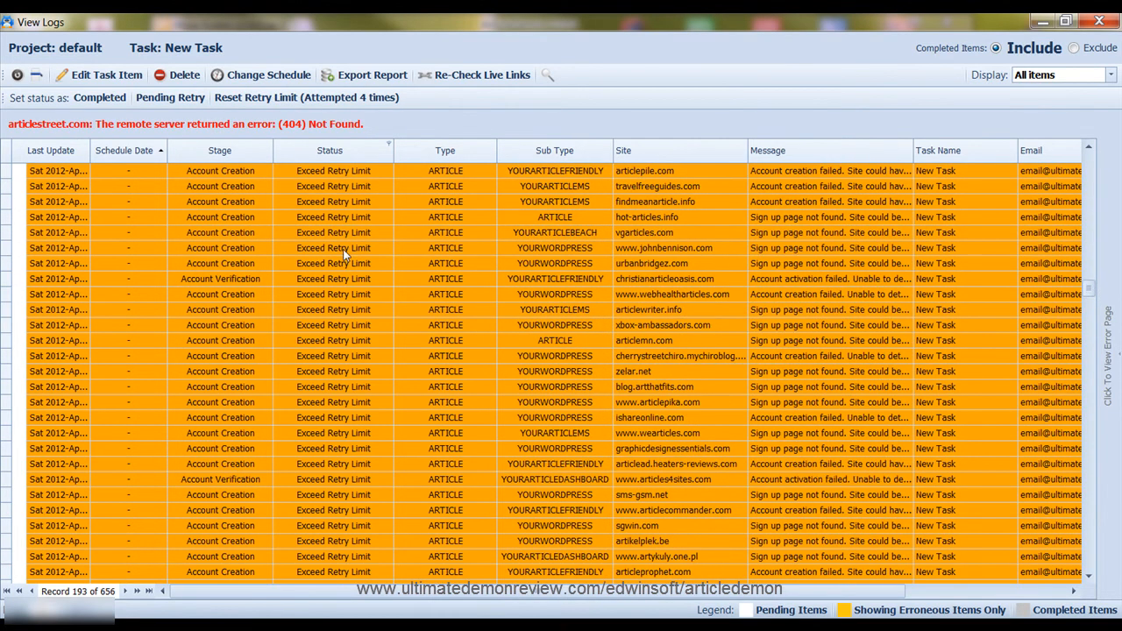
pyautogui.click(321, 277)
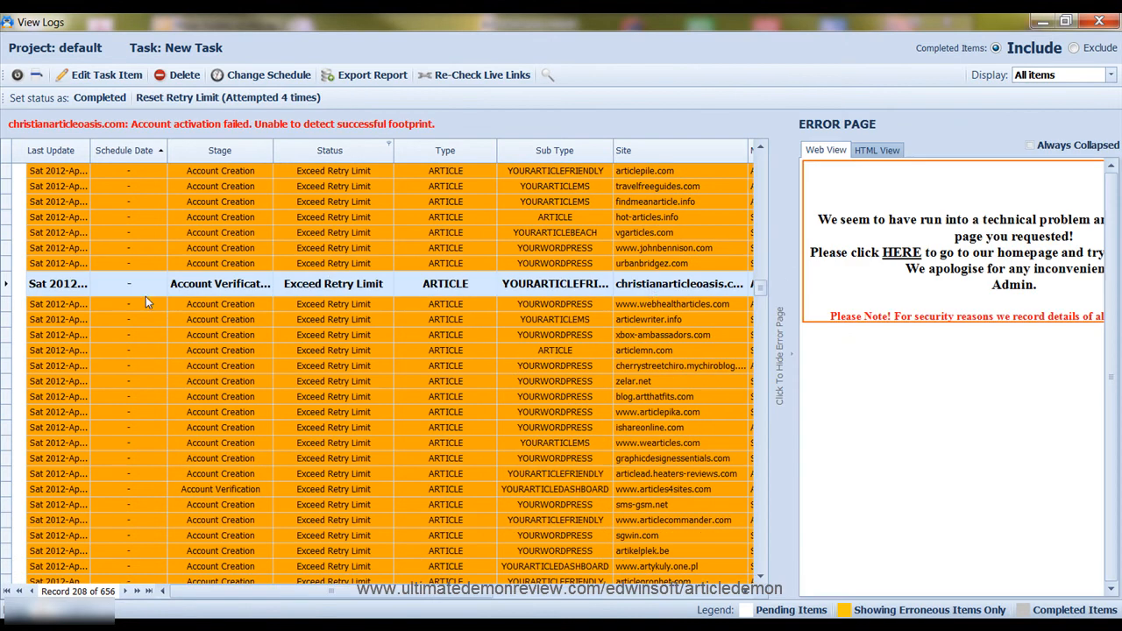
pyautogui.scroll(-2, 139, 303)
pyautogui.click(254, 303)
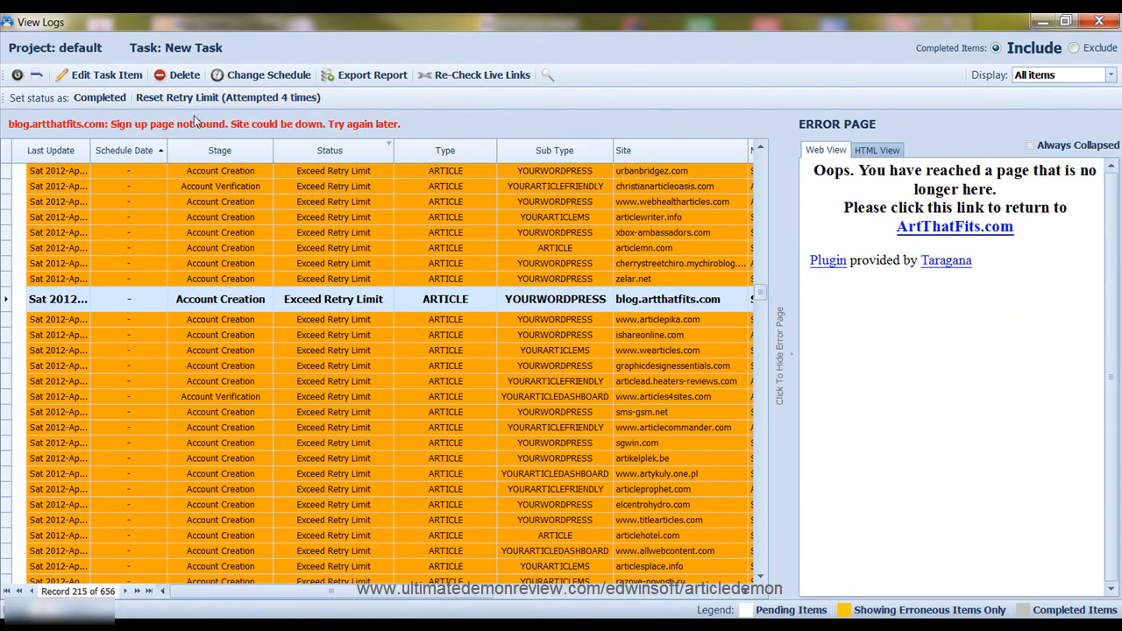
pyautogui.click(1100, 21)
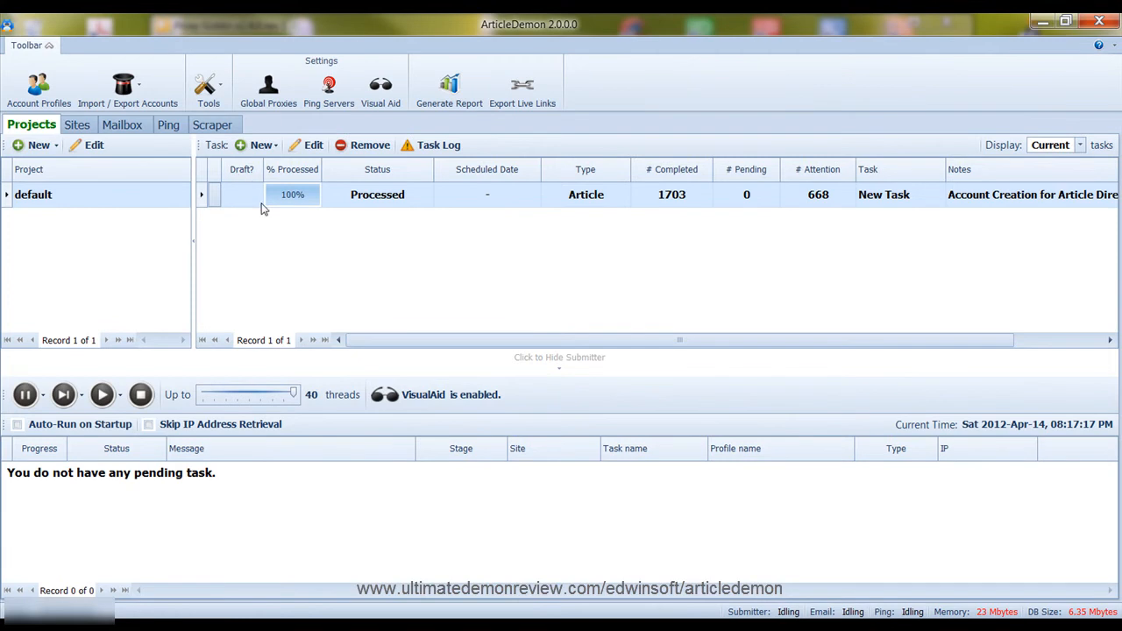
# Stop the running submitter after Account Profiles warns that it is still running
pyautogui.click(42, 88)
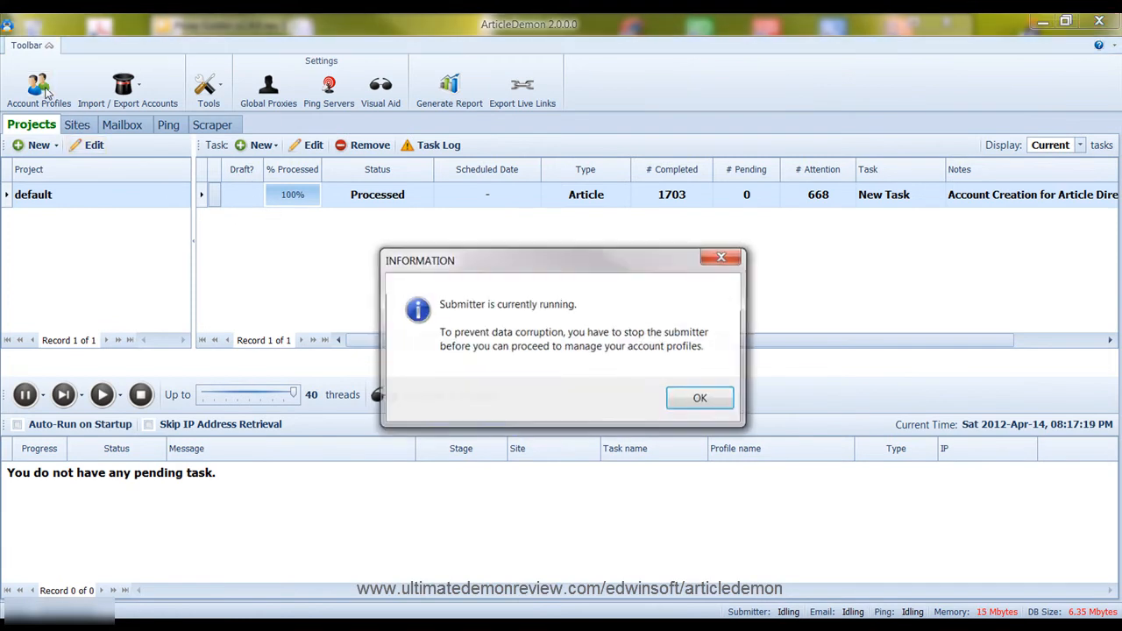
pyautogui.click(680, 388)
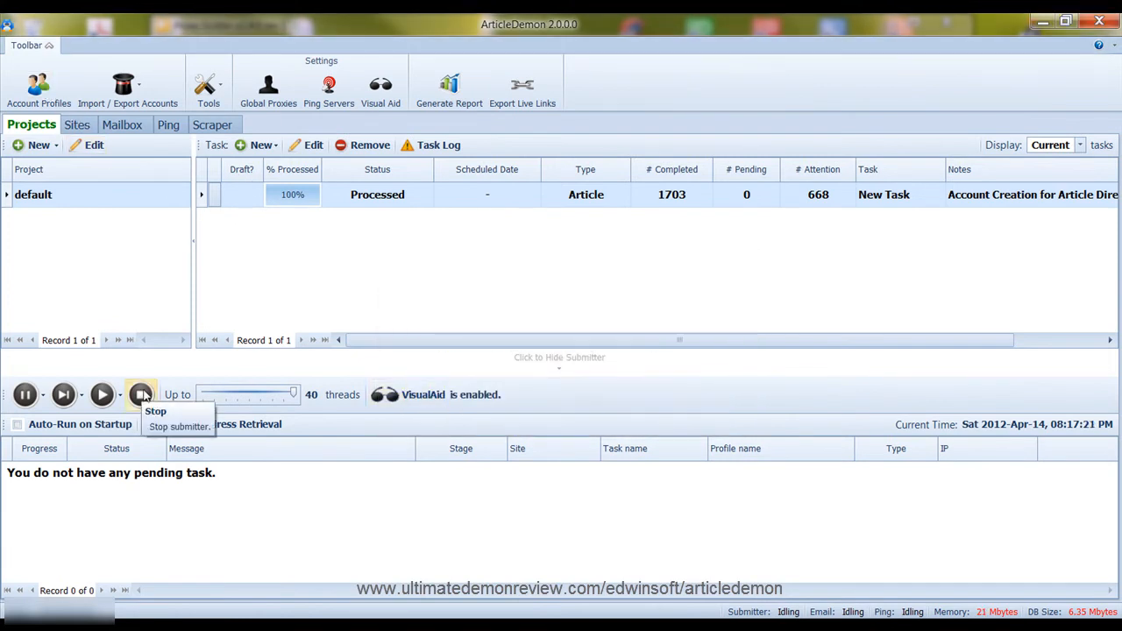
pyautogui.click(141, 394)
# Look through the account profiles with their Active and Pending sites, then close the list
pyautogui.click(40, 88)
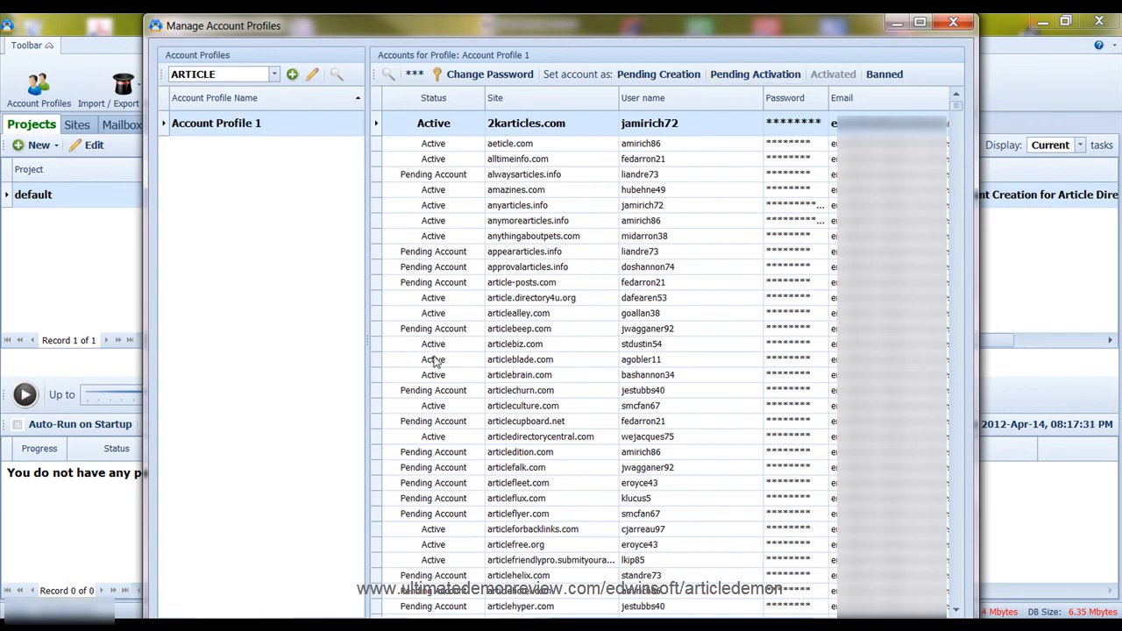
pyautogui.scroll(-15, 434, 358)
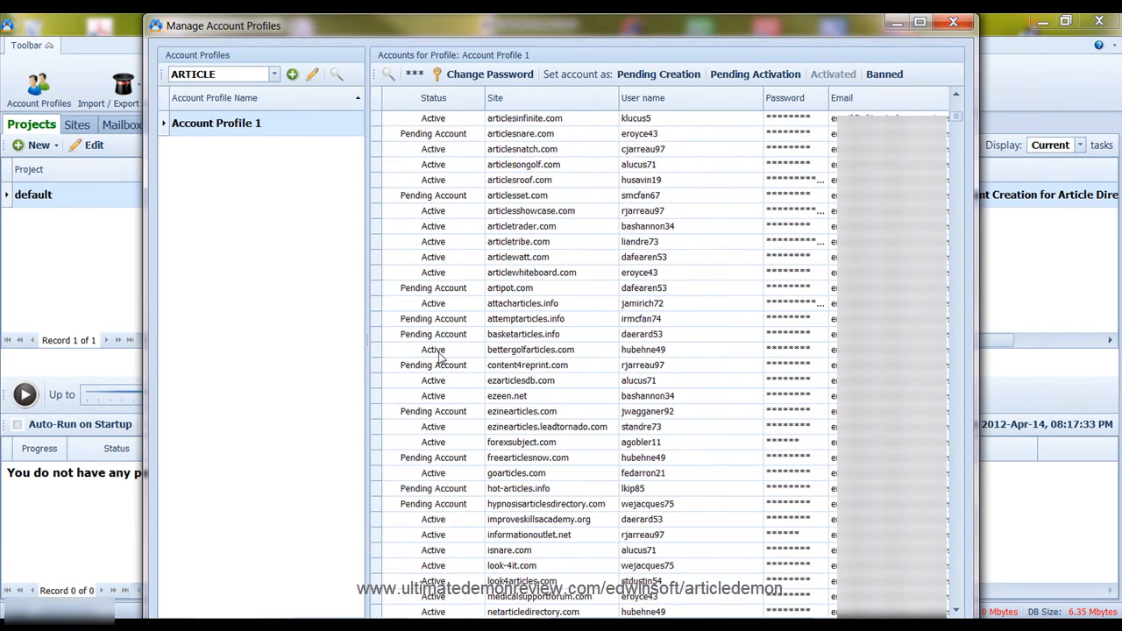
pyautogui.click(953, 22)
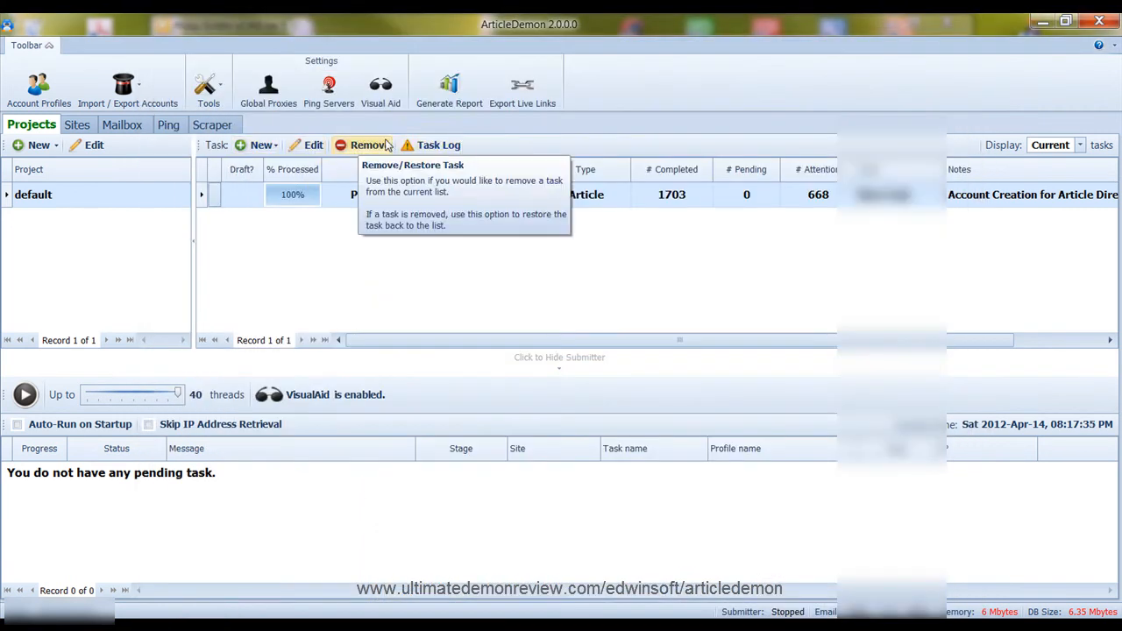
pyautogui.click(114, 125)
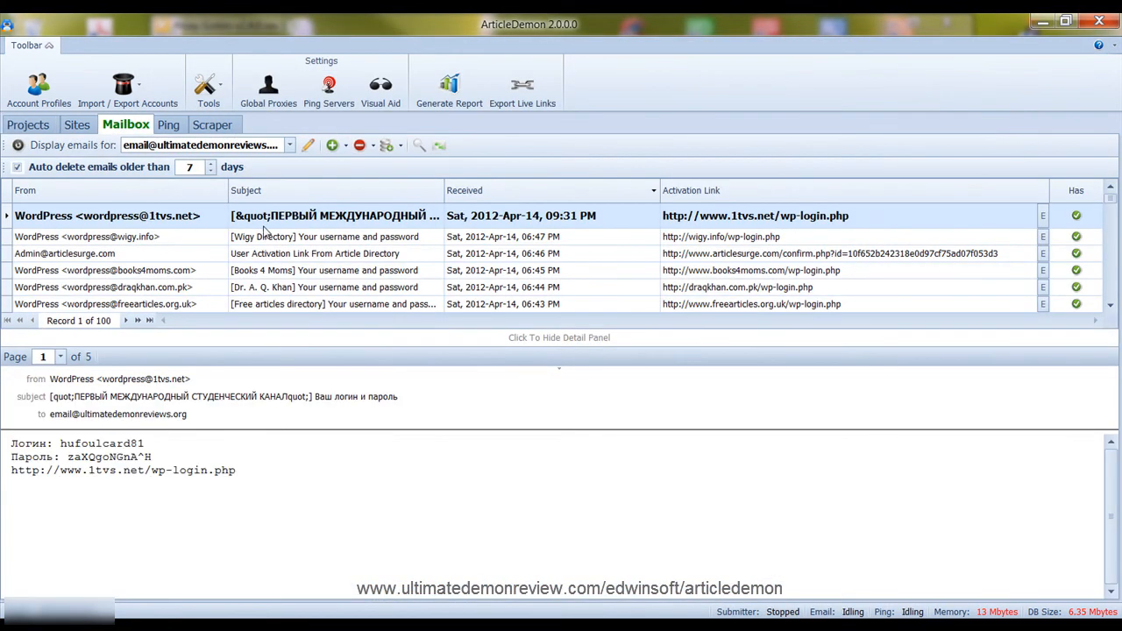
pyautogui.scroll(-3, 259, 230)
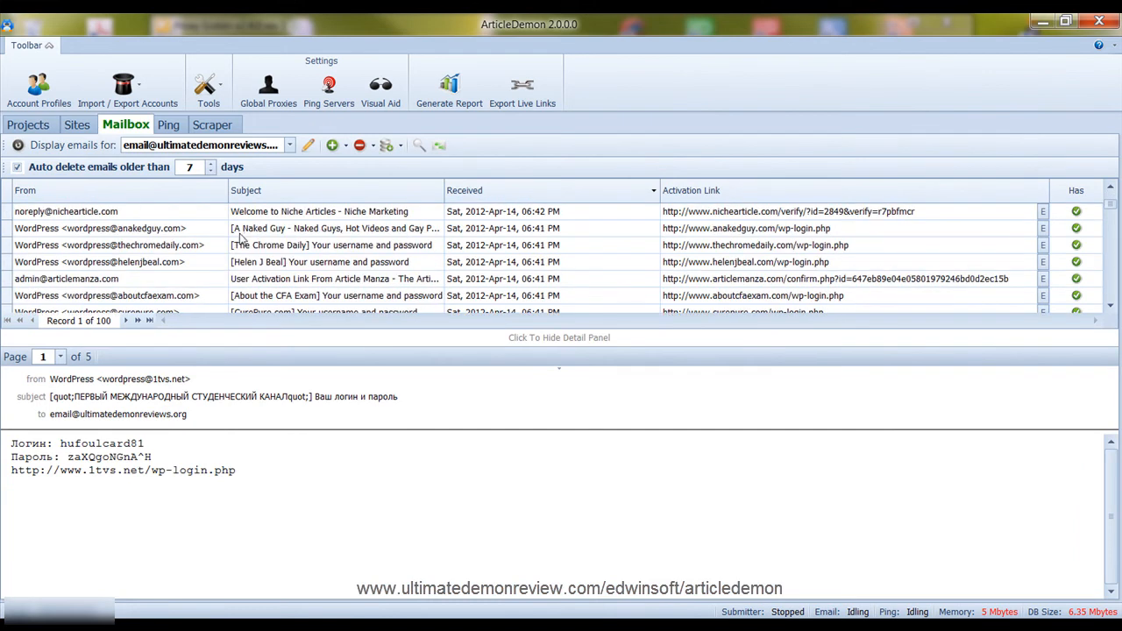
pyautogui.scroll(-3, 244, 231)
pyautogui.scroll(5, 102, 231)
pyautogui.click(36, 126)
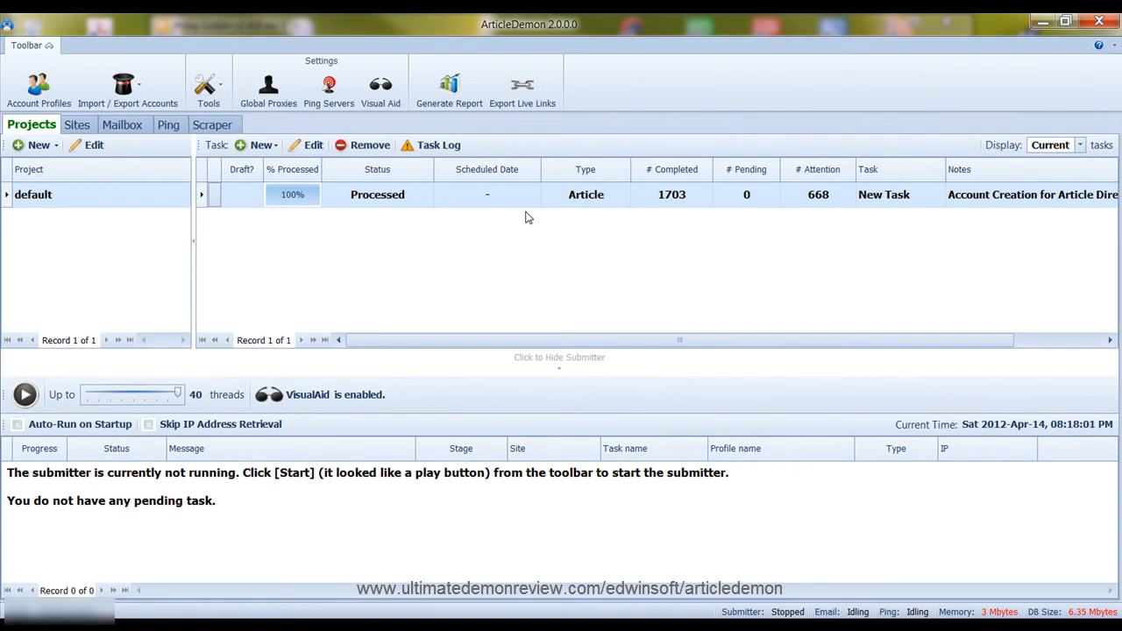
# Run Site Detector over the scraped Scraper results until it reports Done
pyautogui.click(215, 125)
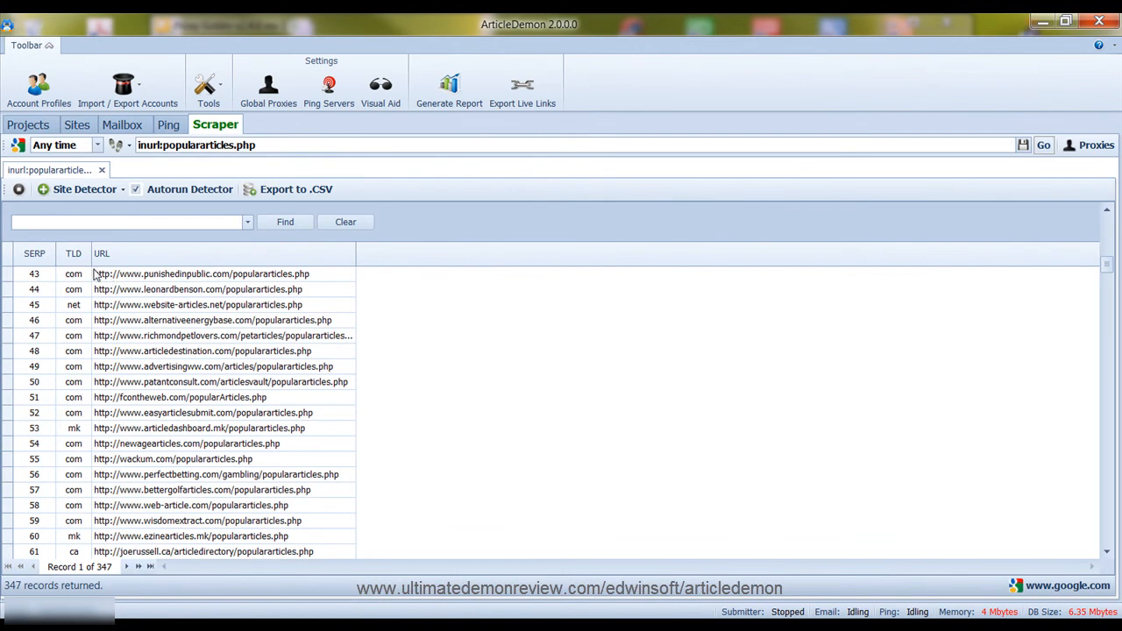
pyautogui.scroll(14, 101, 281)
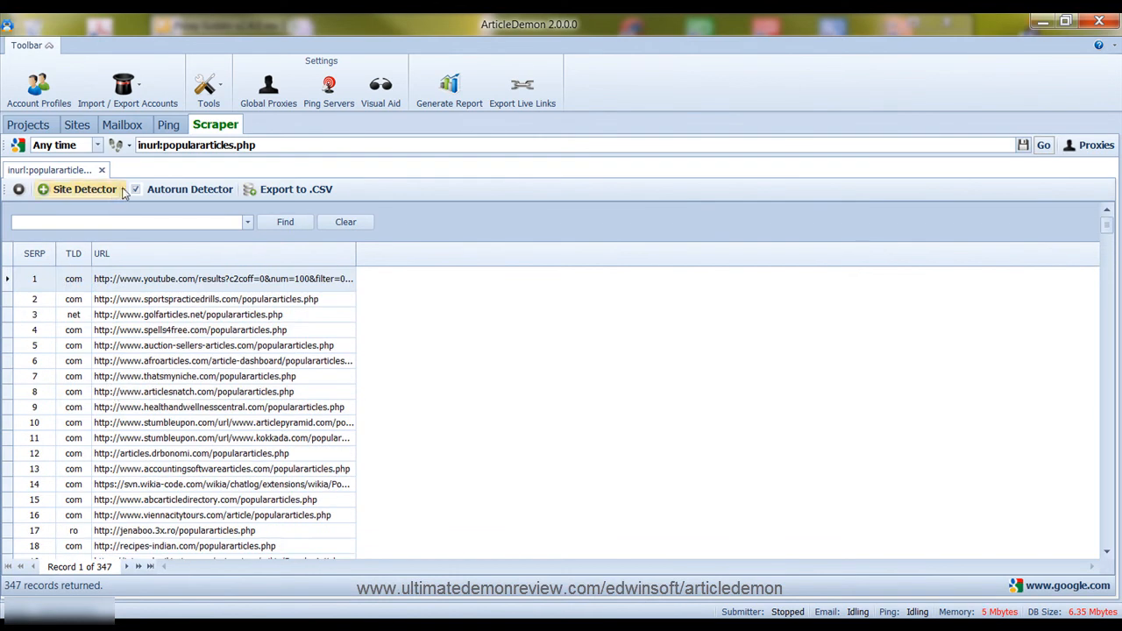
pyautogui.click(61, 191)
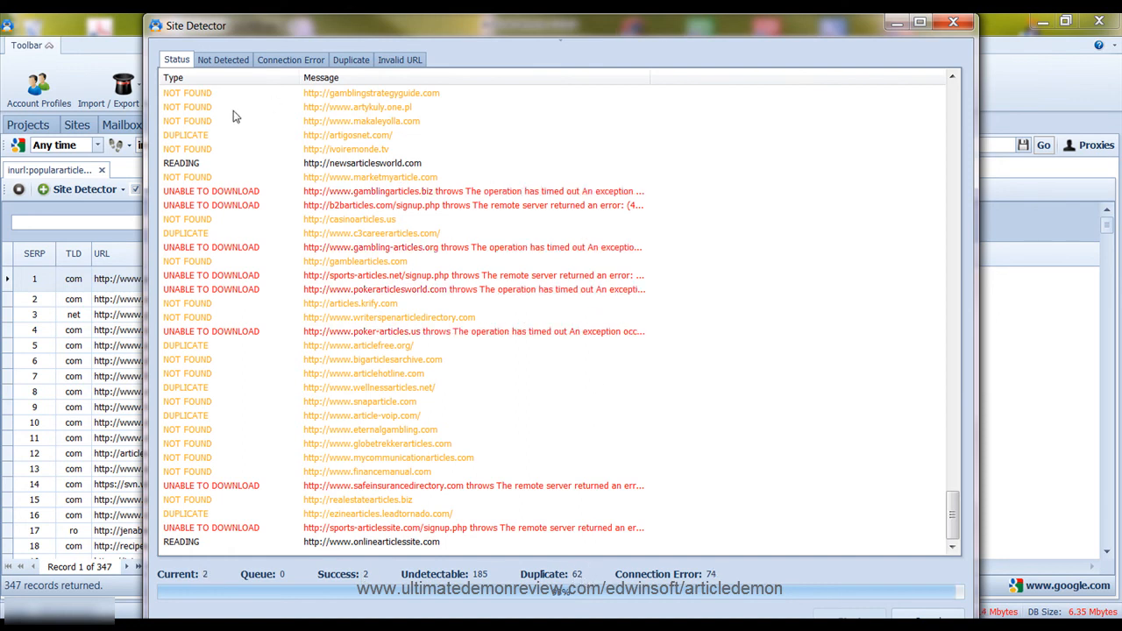
pyautogui.moveTo(435, 35); pyautogui.dragTo(631, 107)
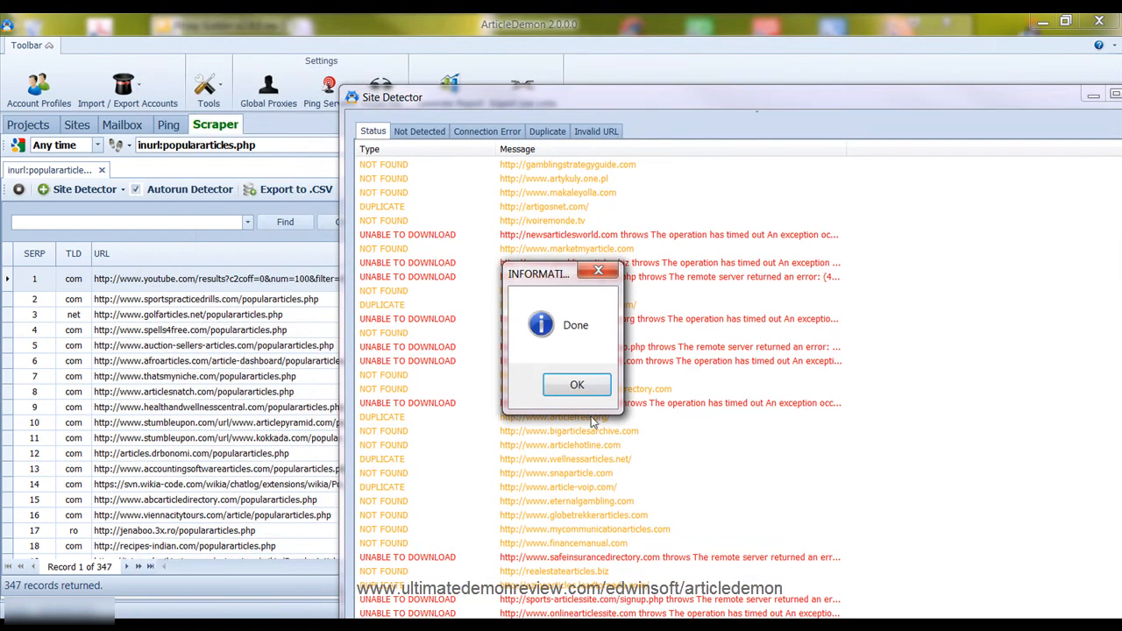
# Retry the connection-error sites in Site Detector, then close it once the retry finishes
pyautogui.click(577, 385)
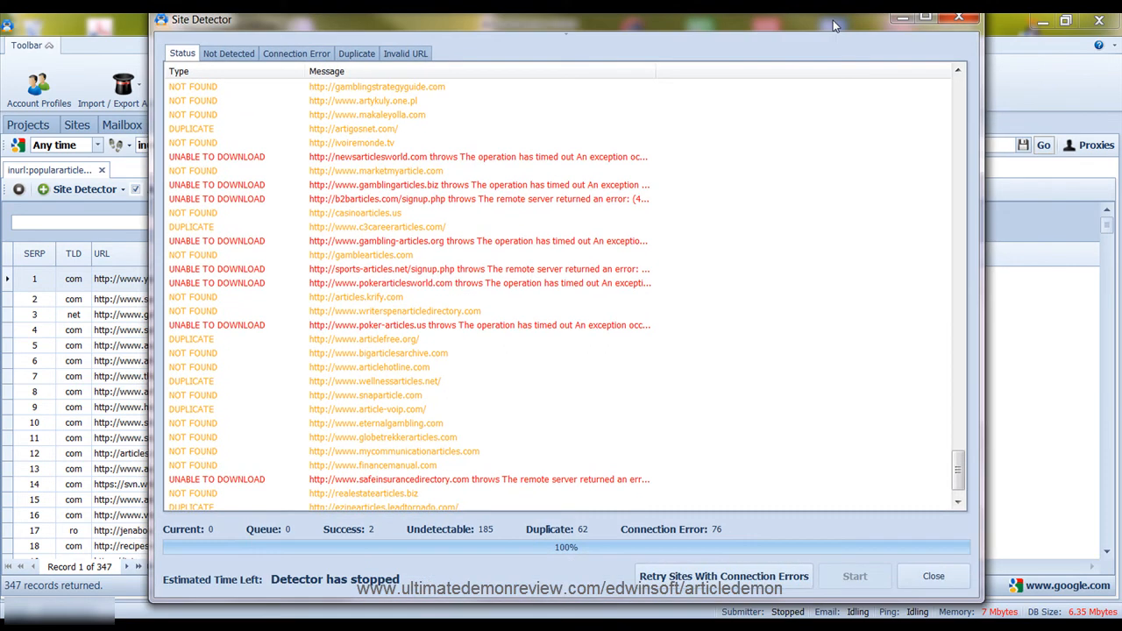
pyautogui.moveTo(834, 26); pyautogui.dragTo(824, 34)
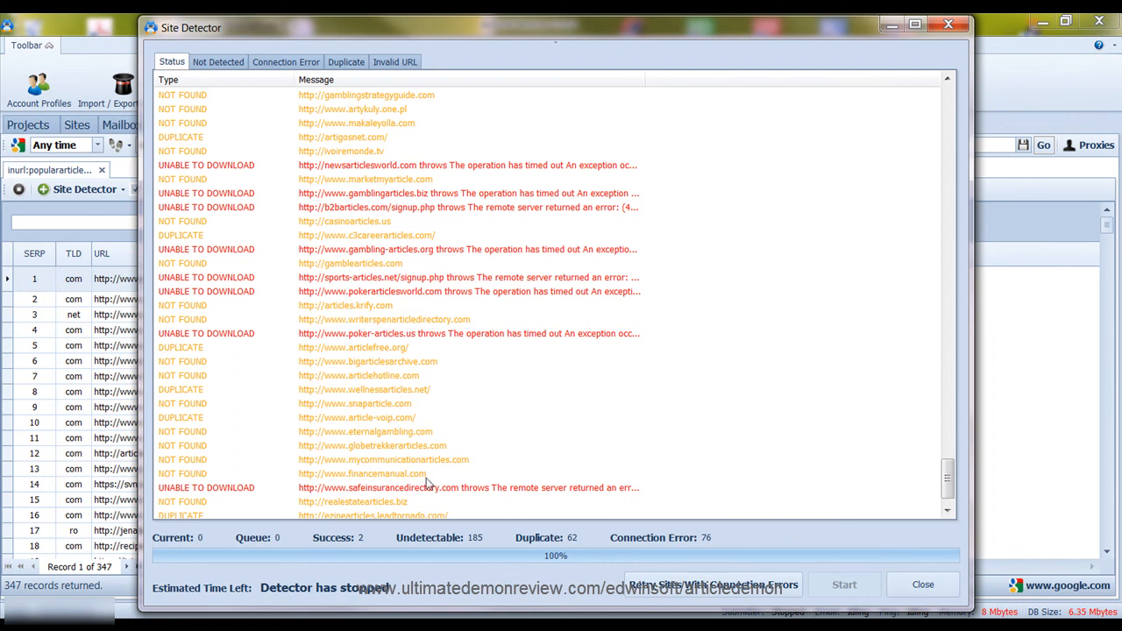
pyautogui.click(702, 593)
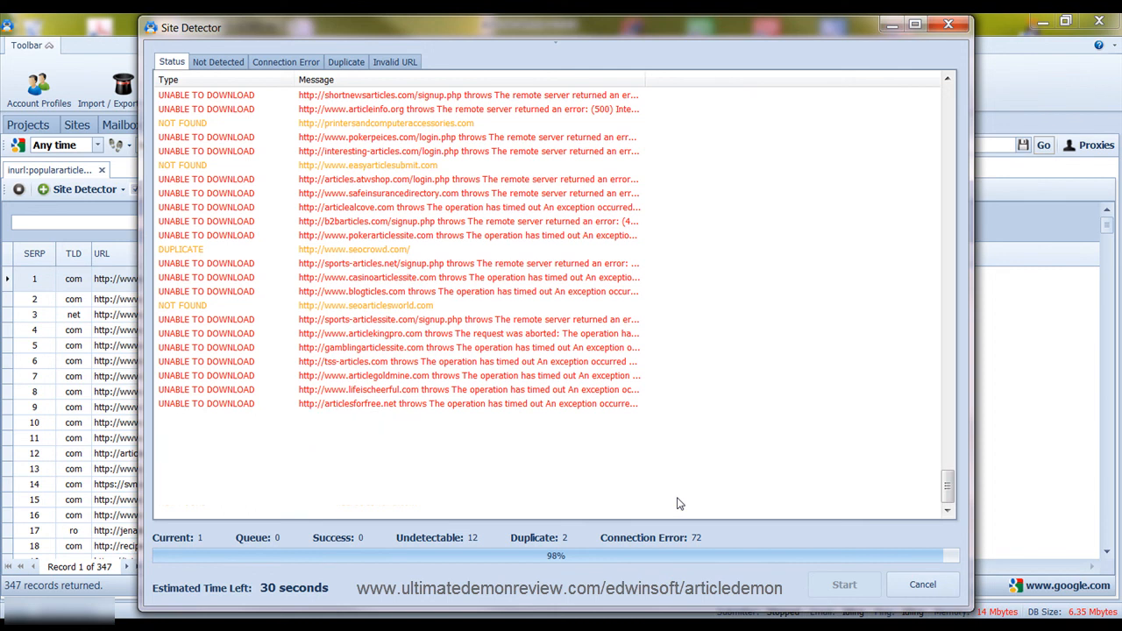
pyautogui.click(600, 384)
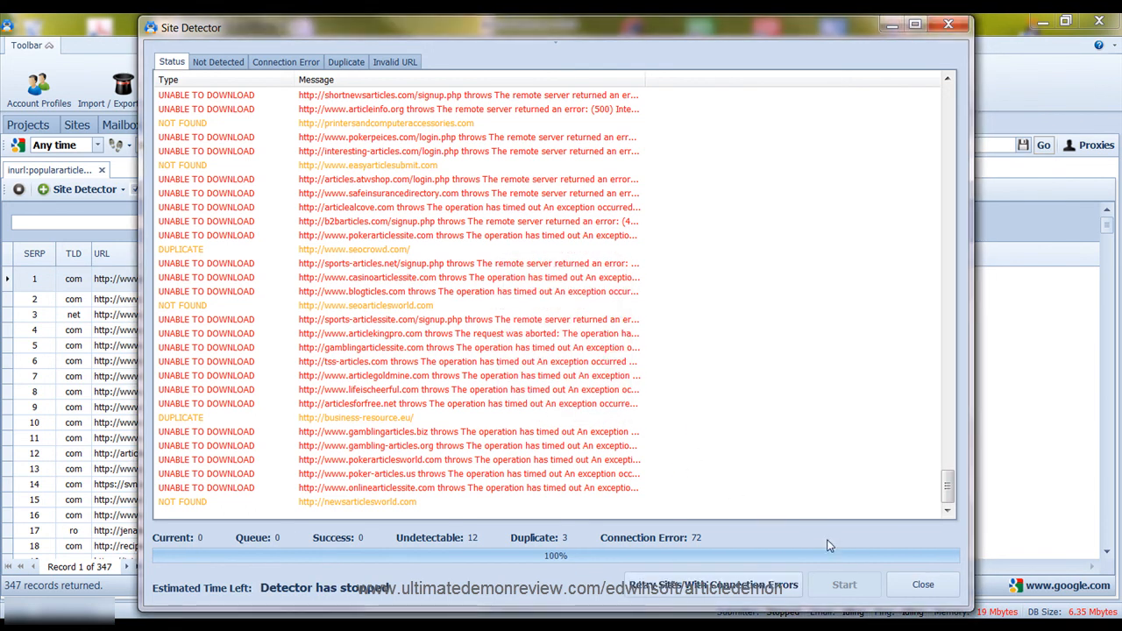
pyautogui.click(946, 594)
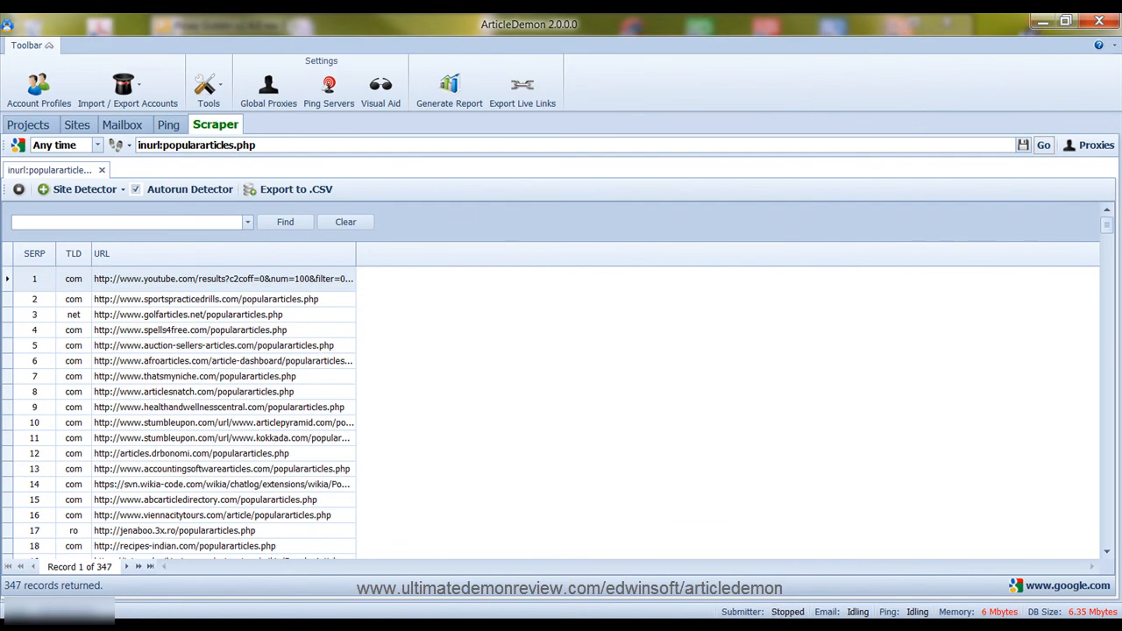
# Browse Account Profiles, selecting the ezinearticles.com pending account, then close the manager
pyautogui.click(39, 128)
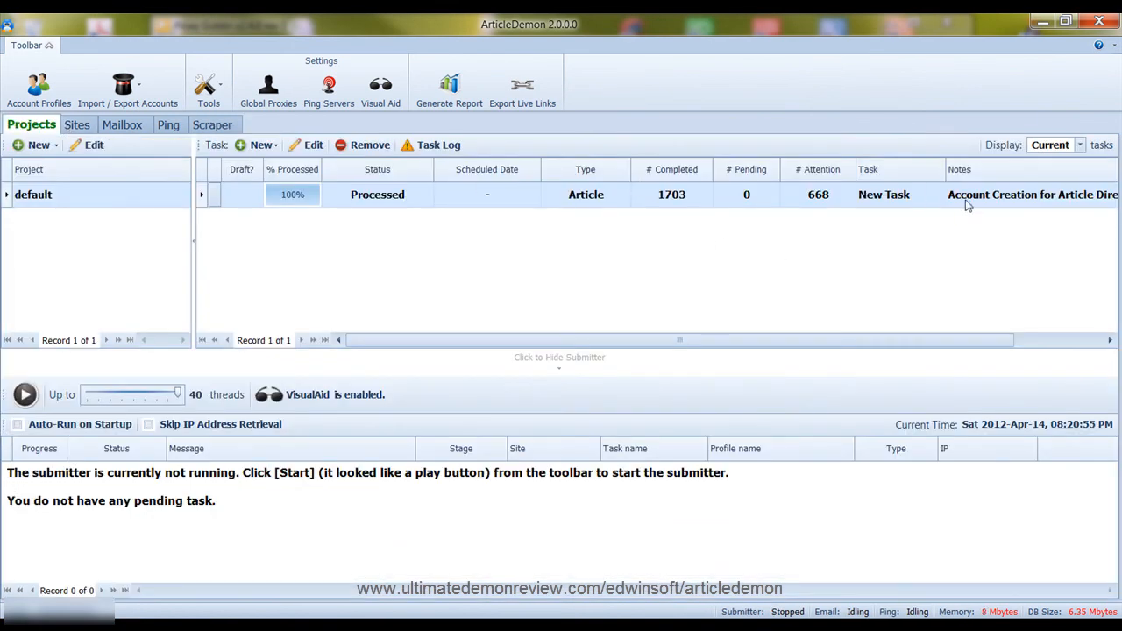
pyautogui.click(38, 87)
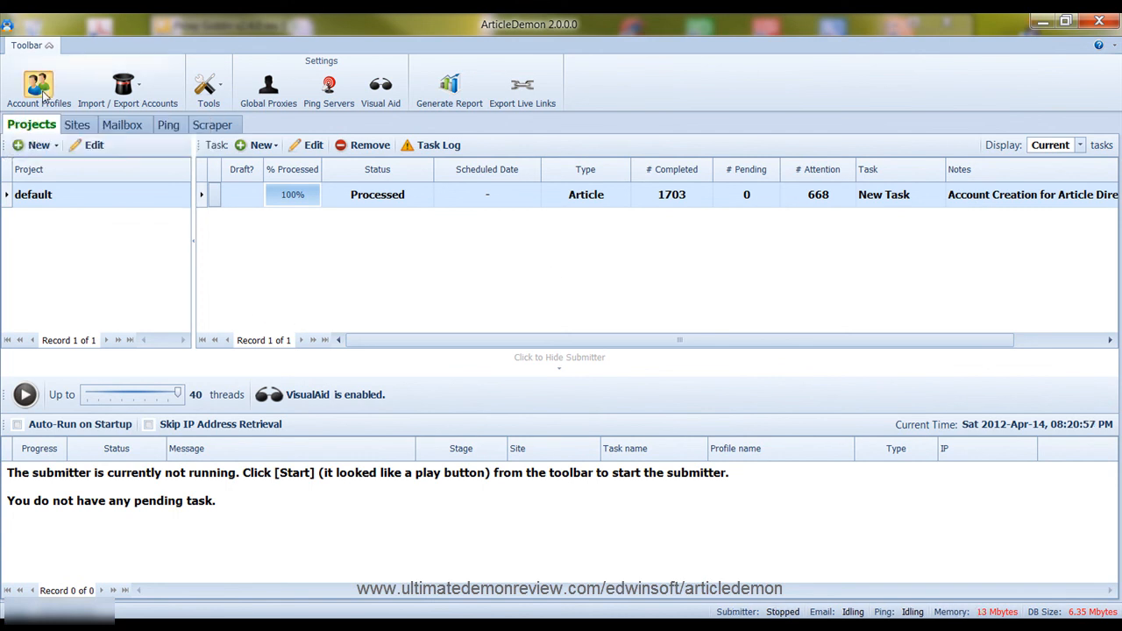
pyautogui.scroll(-15, 435, 210)
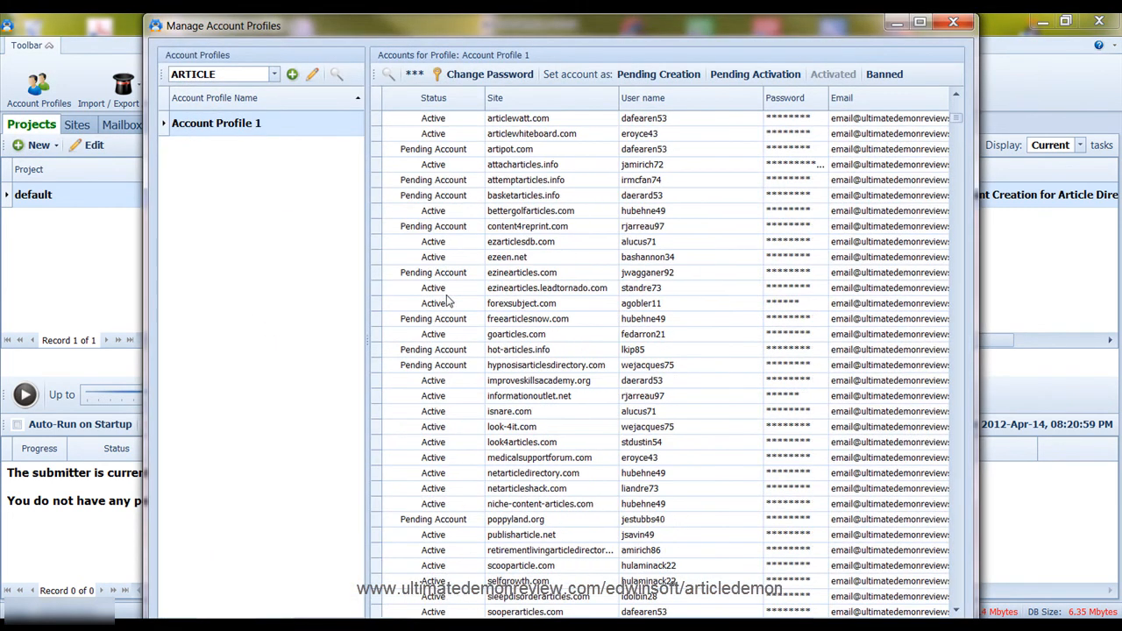
pyautogui.click(432, 275)
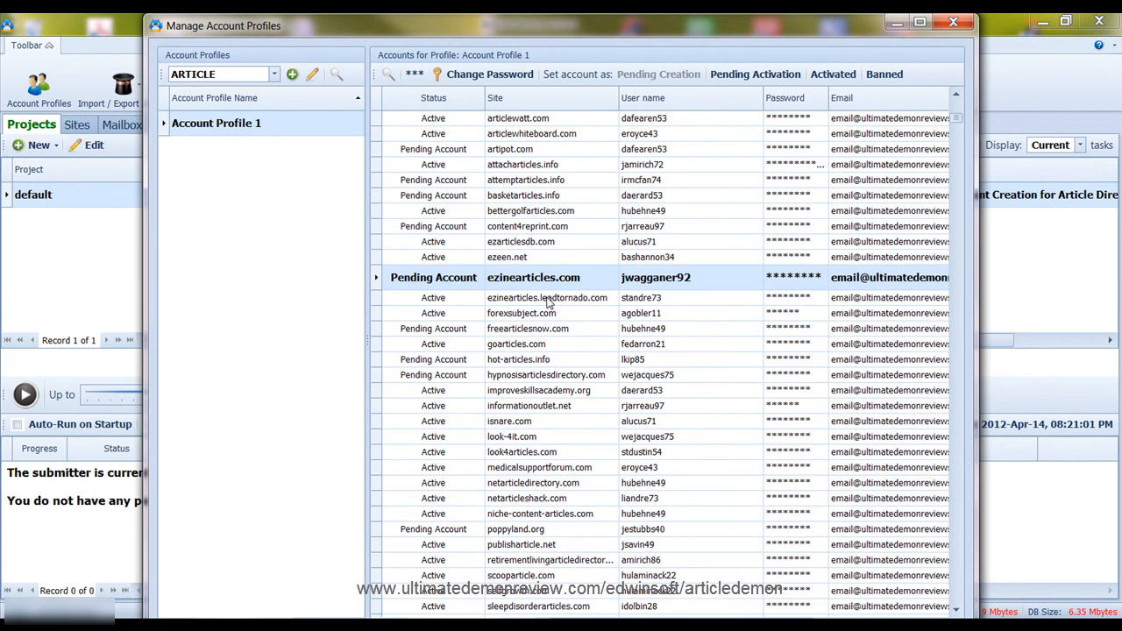
pyautogui.scroll(-1, 547, 301)
pyautogui.scroll(-6, 547, 302)
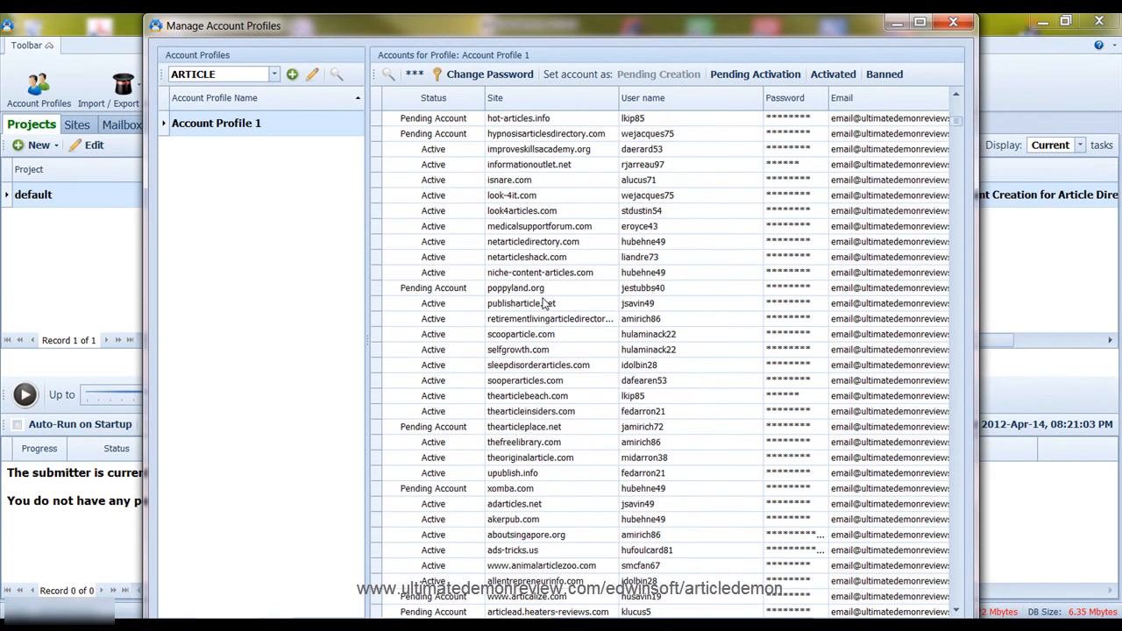
pyautogui.click(953, 22)
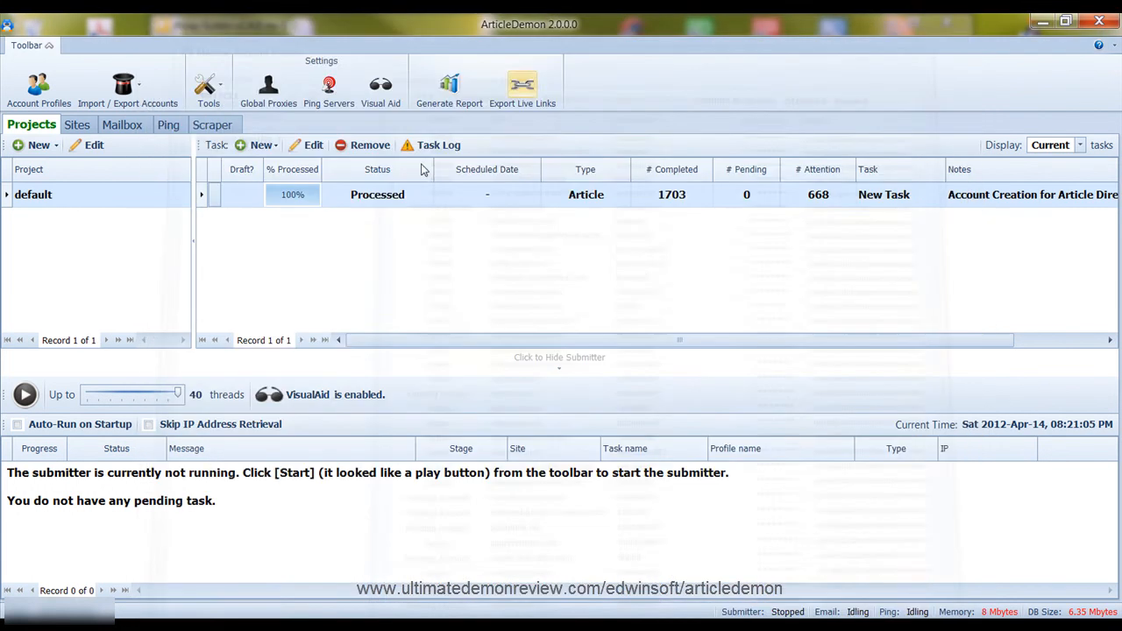
# Check the Mailbox, then view accounts for 1hiphopucit.com, 247music365.com, 3ec.ir and 4dmarcom.com in Sites
pyautogui.click(122, 124)
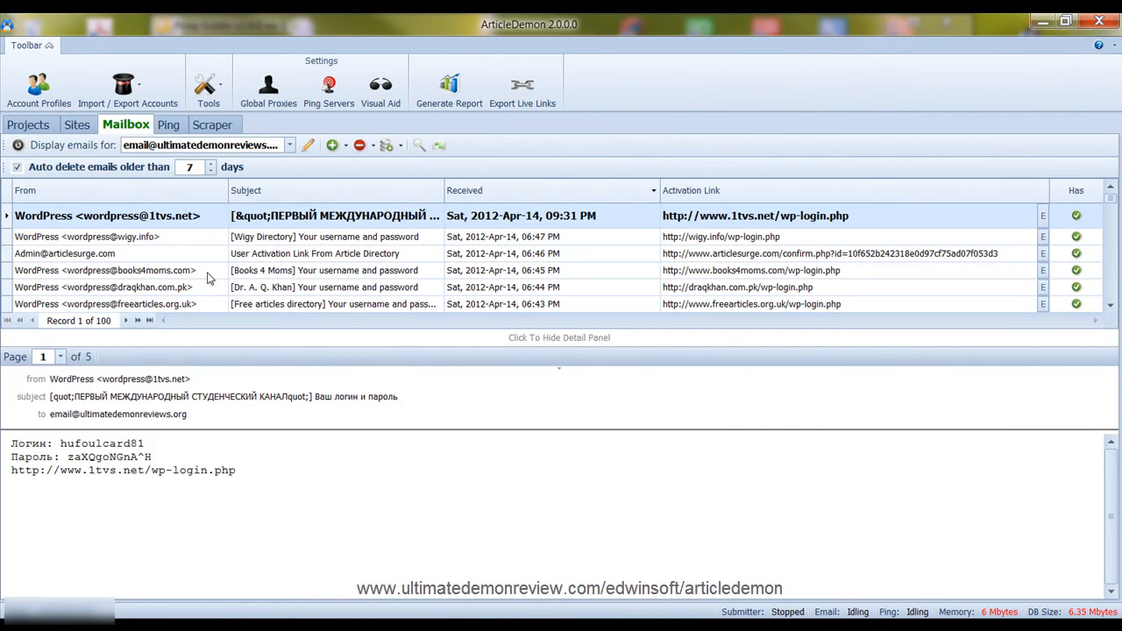
pyautogui.click(88, 127)
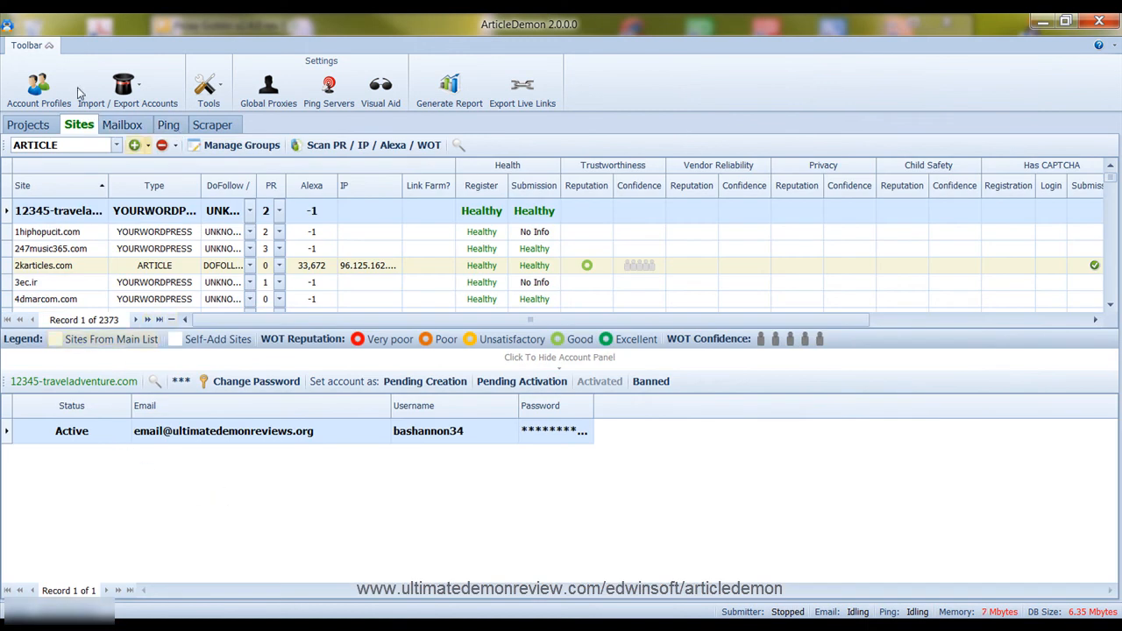
pyautogui.click(56, 233)
pyautogui.click(64, 255)
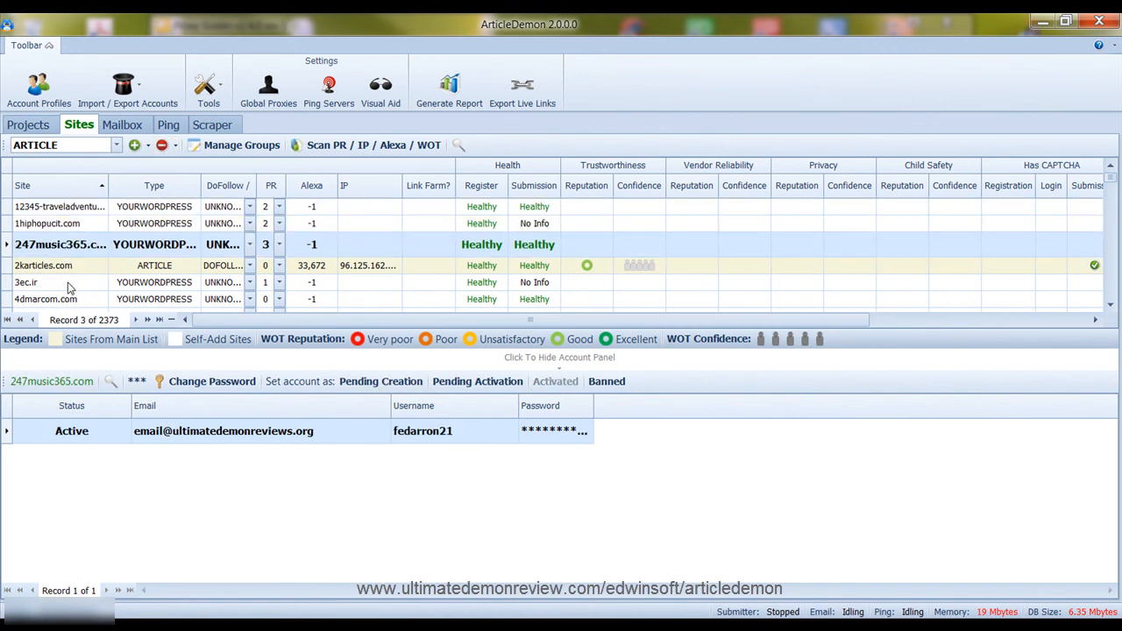
pyautogui.click(70, 286)
pyautogui.click(73, 300)
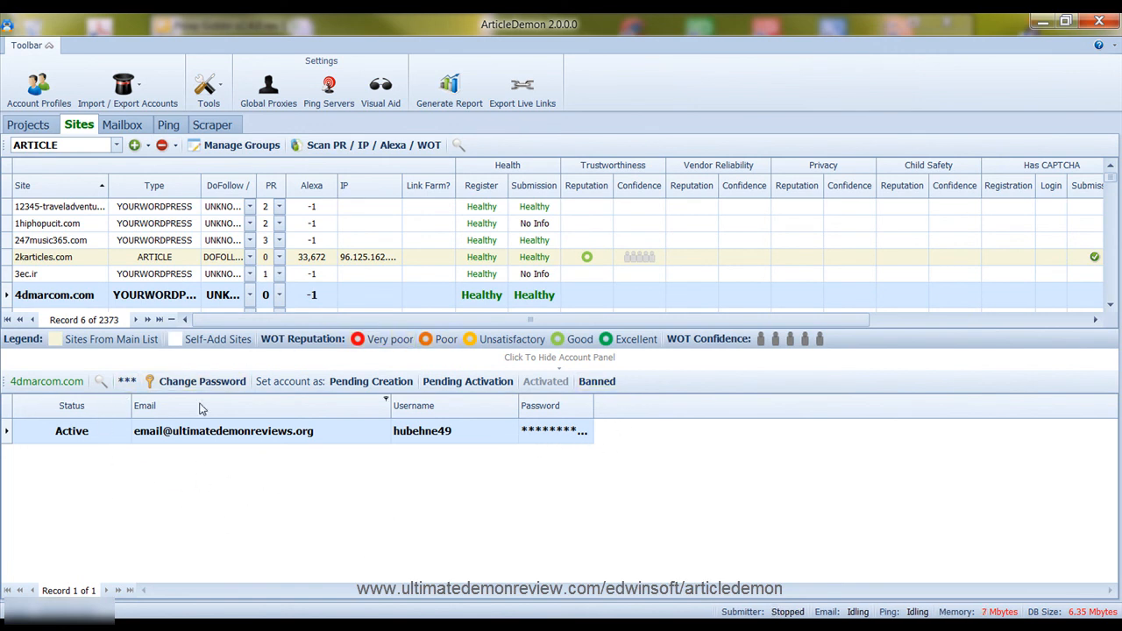
# Sort Sites by PR descending, enlarge the grid, and select top-ranked regrindwinnower.info
pyautogui.click(267, 187)
pyautogui.click(267, 187)
pyautogui.scroll(2, 272, 214)
pyautogui.scroll(2, 185, 190)
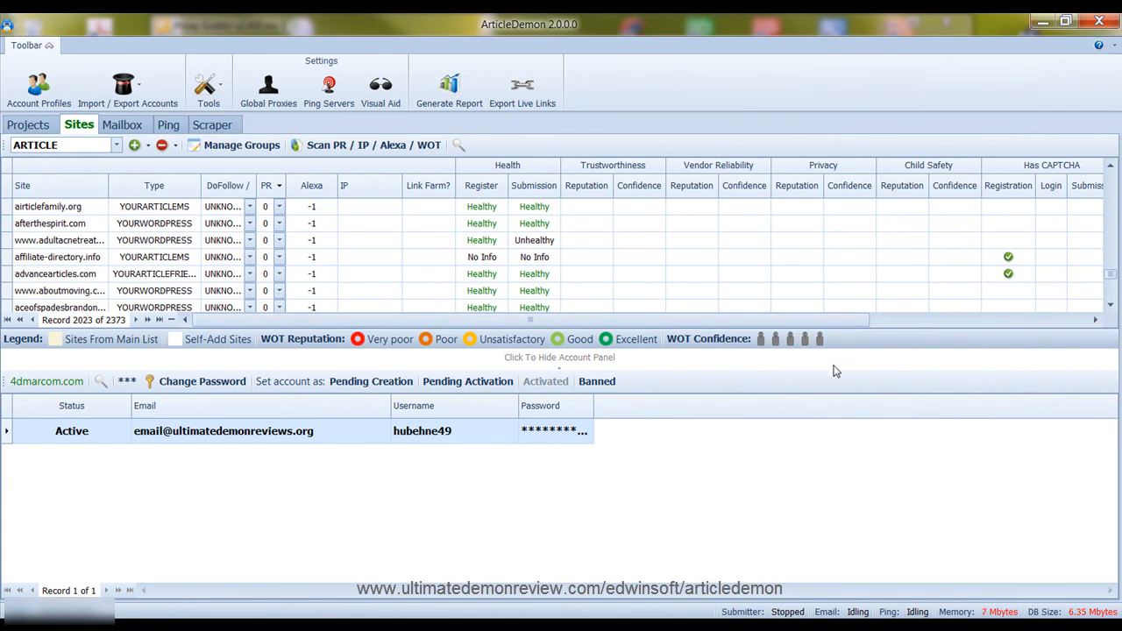
pyautogui.moveTo(833, 370); pyautogui.dragTo(807, 461)
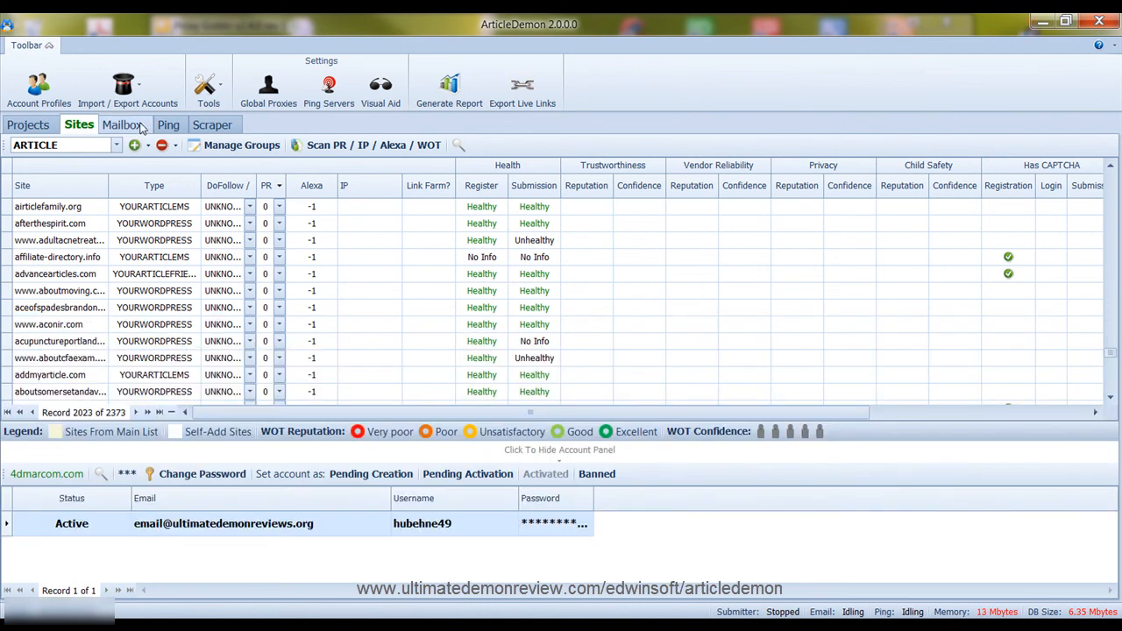
pyautogui.click(39, 125)
pyautogui.click(91, 129)
pyautogui.scroll(-10, 85, 239)
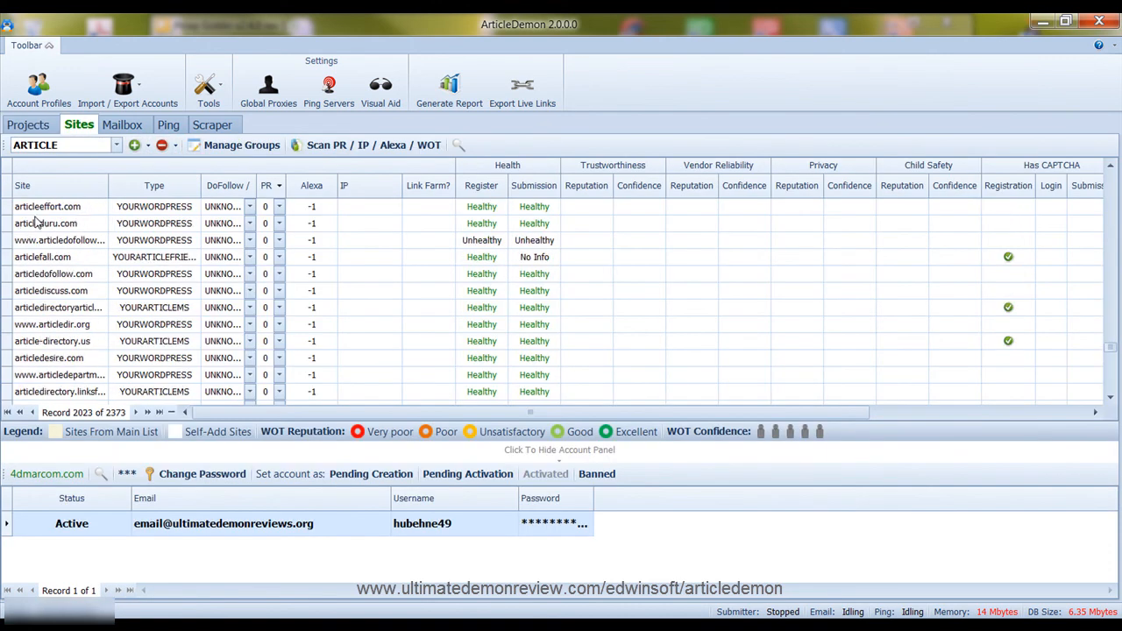
pyautogui.scroll(-4, 88, 233)
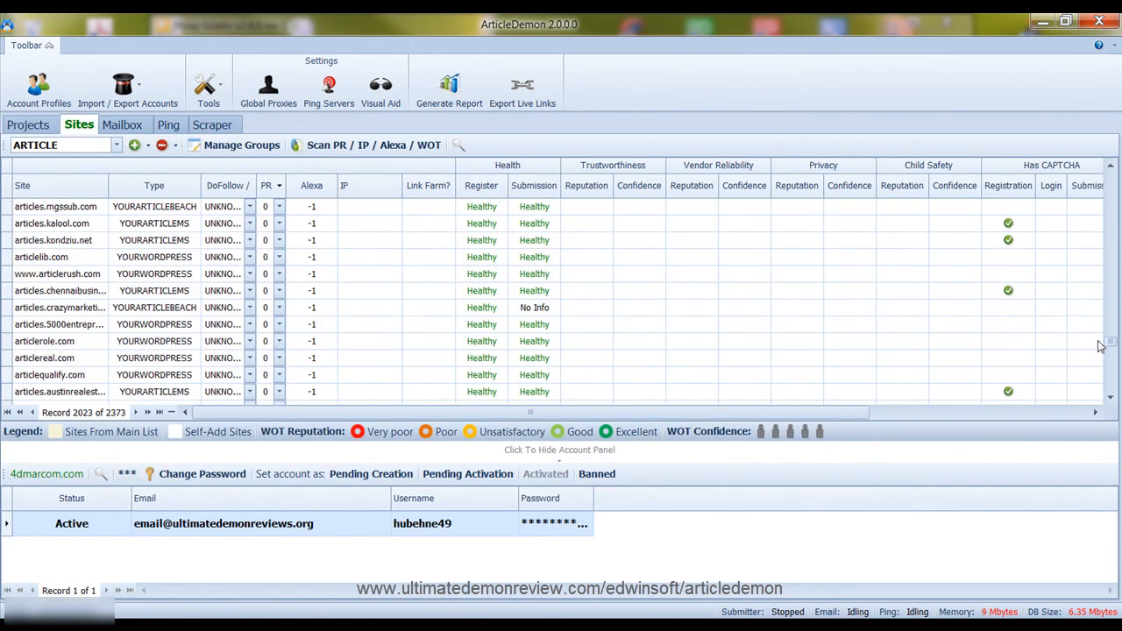
pyautogui.moveTo(1111, 342); pyautogui.dragTo(1117, 173)
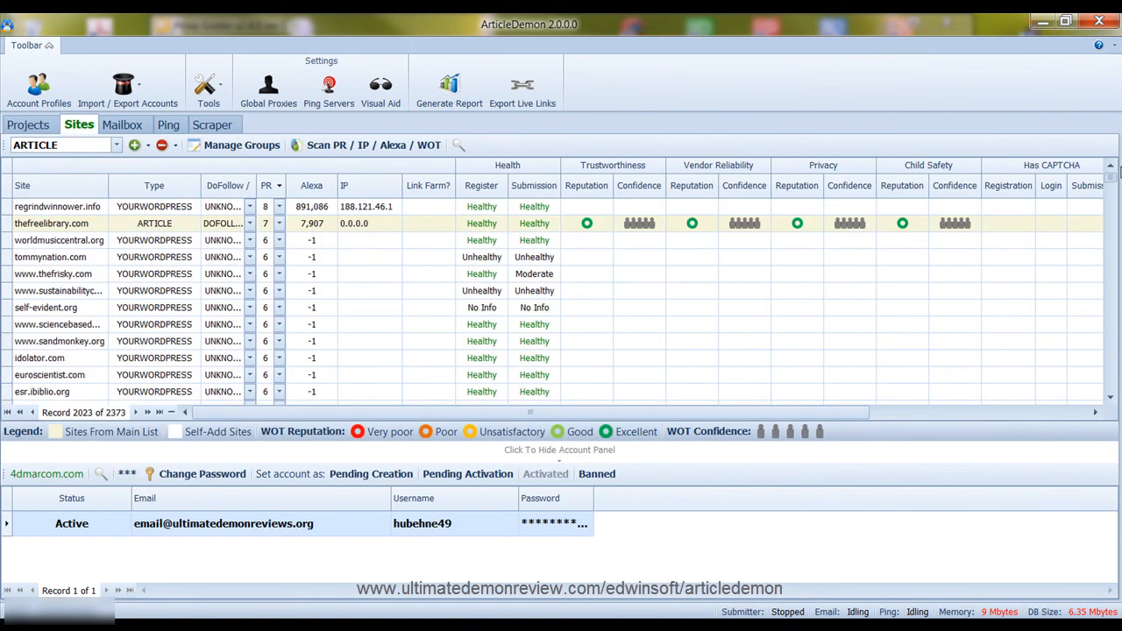
pyautogui.click(35, 207)
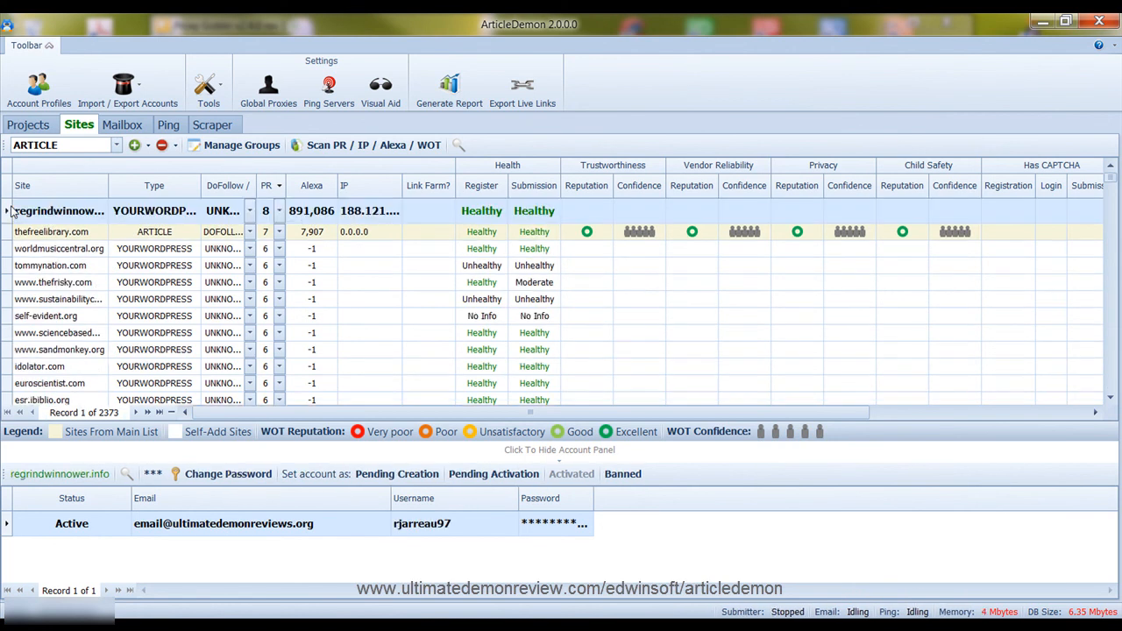
# Step down through the PR-sorted Sites records to the last one, 2373 of 2373
pyautogui.press('Down')
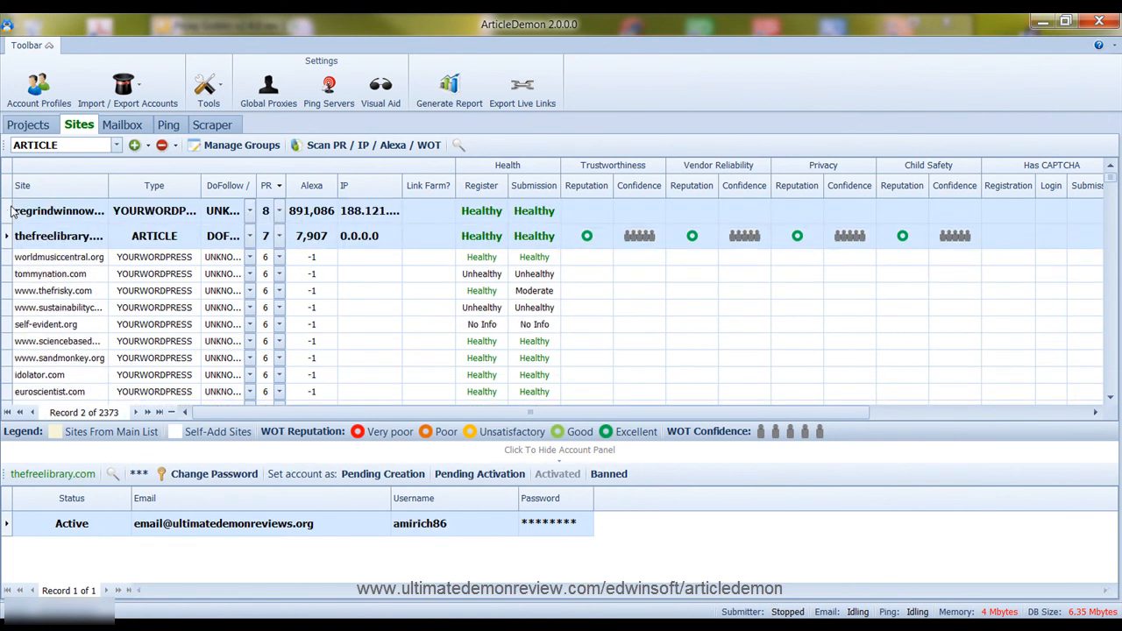
pyautogui.press('Down')
pyautogui.press('Down')
pyautogui.press('Down')
pyautogui.press('Down')
pyautogui.press('Down')
pyautogui.press('Down')
pyautogui.press('Down')
pyautogui.press('Down')
pyautogui.press('Down')
pyautogui.press('Down')
pyautogui.press('Down')
pyautogui.press('Down')
pyautogui.press('Down')
pyautogui.press('Down')
pyautogui.press('Down')
pyautogui.press('Down')
pyautogui.press('Down')
pyautogui.press('Down')
pyautogui.press('Down')
pyautogui.press('Down')
pyautogui.press('Down')
pyautogui.press('Down')
pyautogui.press('Down')
pyautogui.press('Down')
pyautogui.press('Down')
pyautogui.press('Down')
pyautogui.press('Down')
pyautogui.press('Down')
pyautogui.press('Down')
pyautogui.press('Down')
pyautogui.press('Down')
pyautogui.press('Down')
pyautogui.press('Down')
pyautogui.press('Down')
pyautogui.press('Down')
pyautogui.press('Down')
pyautogui.press('Down')
pyautogui.press('Down')
pyautogui.press('Down')
pyautogui.press('Down')
pyautogui.press('Down')
pyautogui.press('Down')
pyautogui.press('Down')
pyautogui.press('Down')
pyautogui.press('Down')
pyautogui.press('Down')
pyautogui.press('Down')
pyautogui.press('Down')
pyautogui.press('Down')
pyautogui.press('Down')
pyautogui.press('Down')
pyautogui.press('Down')
pyautogui.press('Down')
pyautogui.press('Down')
pyautogui.press('Down')
pyautogui.press('Down')
pyautogui.press('Down')
pyautogui.press('Down')
pyautogui.press('Down')
pyautogui.press('Down')
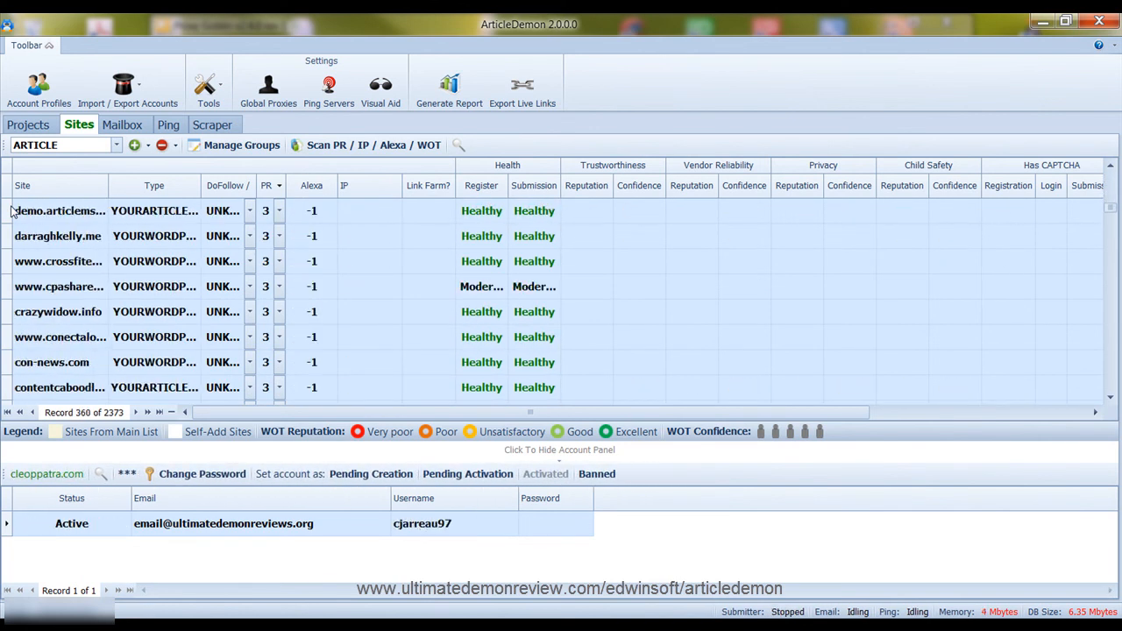
pyautogui.press('Down')
pyautogui.press('Down')
pyautogui.press('Down')
pyautogui.press('Down')
pyautogui.press('Down')
pyautogui.press('Down')
pyautogui.press('Down')
pyautogui.press('Down')
pyautogui.press('Down')
pyautogui.press('Down')
pyautogui.press('Down')
pyautogui.press('Down')
pyautogui.press('Down')
pyautogui.press('Down')
pyautogui.press('Down')
pyautogui.press('Down')
pyautogui.press('Down')
pyautogui.press('Down')
pyautogui.press('Down')
pyautogui.press('Down')
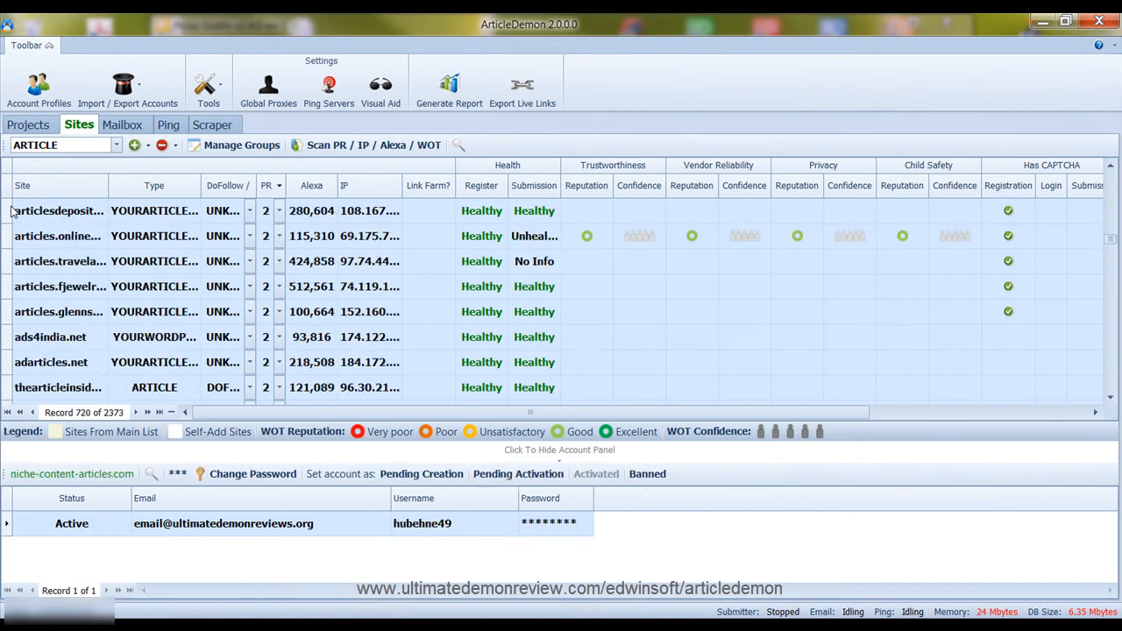
pyautogui.press('Down')
pyautogui.press('Down')
pyautogui.press('Down')
pyautogui.press('Down')
pyautogui.press('Down')
pyautogui.press('Down')
pyautogui.press('Down')
pyautogui.press('Down')
pyautogui.press('Down')
pyautogui.press('Down')
pyautogui.press('Down')
pyautogui.press('Down')
pyautogui.press('Down')
pyautogui.press('Down')
pyautogui.press('Down')
pyautogui.press('Down')
pyautogui.press('Down')
pyautogui.press('Down')
pyautogui.press('Down')
pyautogui.press('Down')
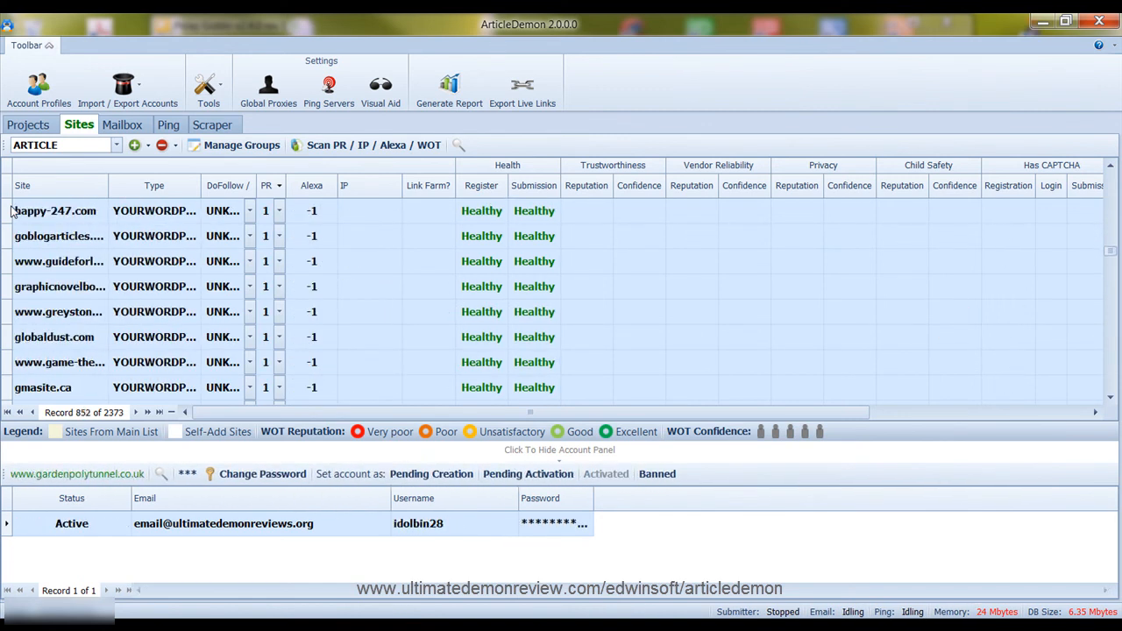
pyautogui.press('Down')
pyautogui.press('Down')
pyautogui.press('Down')
pyautogui.press('Down')
pyautogui.press('Down')
pyautogui.press('Down')
pyautogui.press('Down')
pyautogui.press('Down')
pyautogui.press('Down')
pyautogui.press('Down')
pyautogui.press('Down')
pyautogui.press('Down')
pyautogui.press('Down')
pyautogui.press('Down')
pyautogui.press('Down')
pyautogui.press('Down')
pyautogui.press('Down')
pyautogui.press('Down')
pyautogui.press('Down')
pyautogui.press('Down')
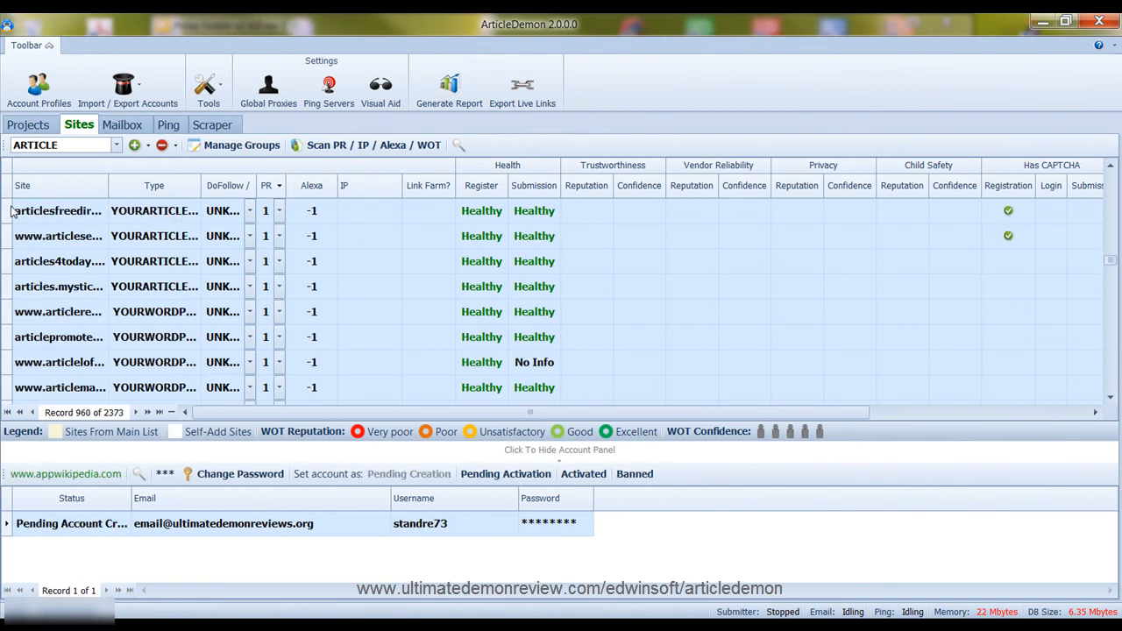
pyautogui.press('Down')
pyautogui.press('Down')
pyautogui.press('Down')
pyautogui.press('Down')
pyautogui.press('Down')
pyautogui.press('Down')
pyautogui.press('Down')
pyautogui.press('Down')
pyautogui.press('Down')
pyautogui.press('Down')
pyautogui.press('Down')
pyautogui.press('Down')
pyautogui.press('Down')
pyautogui.press('Down')
pyautogui.press('Down')
pyautogui.press('Down')
pyautogui.press('Down')
pyautogui.press('Down')
pyautogui.press('Down')
pyautogui.press('Down')
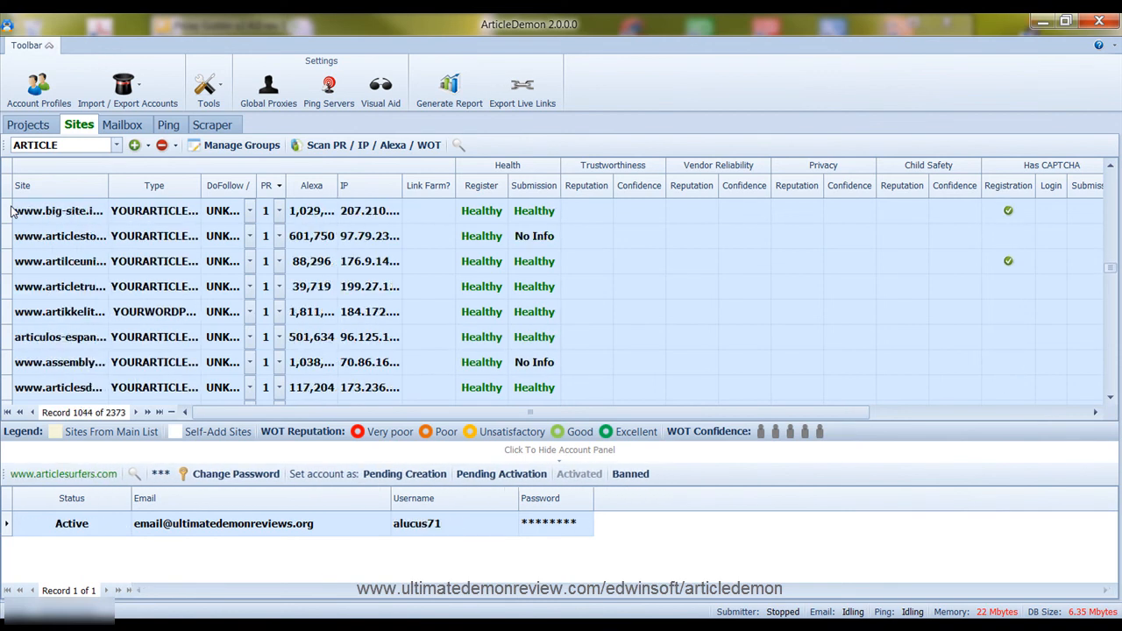
pyautogui.press('Down')
pyautogui.press('Down')
pyautogui.press('Down')
pyautogui.press('Down')
pyautogui.press('Down')
pyautogui.press('Down')
pyautogui.press('Down')
pyautogui.press('Down')
pyautogui.press('Down')
pyautogui.press('Down')
pyautogui.press('Down')
pyautogui.press('Down')
pyautogui.press('Down')
pyautogui.press('Down')
pyautogui.press('Down')
pyautogui.press('Down')
pyautogui.press('Down')
pyautogui.press('Down')
pyautogui.press('Down')
pyautogui.press('Down')
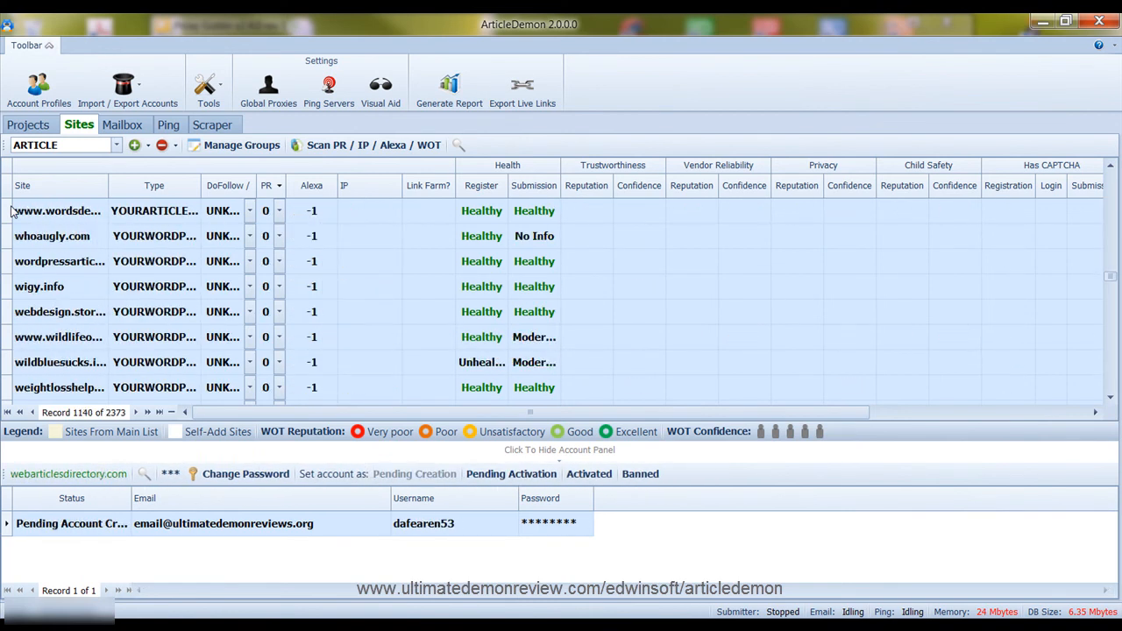
pyautogui.press('Down')
pyautogui.press('Down')
pyautogui.press('Down')
pyautogui.press('Down')
pyautogui.press('Down')
pyautogui.press('Down')
pyautogui.press('Down')
pyautogui.press('Down')
pyautogui.press('Down')
pyautogui.press('Down')
pyautogui.press('Down')
pyautogui.press('Down')
pyautogui.press('Down')
pyautogui.press('Down')
pyautogui.press('Down')
pyautogui.press('Down')
pyautogui.press('Down')
pyautogui.press('Down')
pyautogui.press('Down')
pyautogui.press('Down')
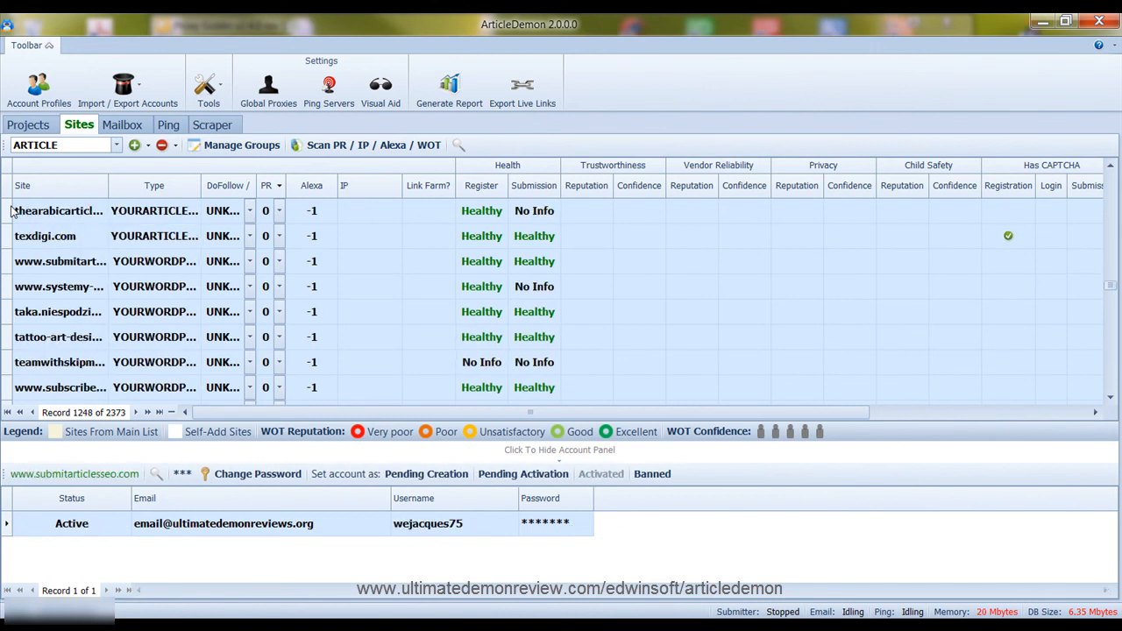
pyautogui.press('Down')
pyautogui.press('Down')
pyautogui.press('Down')
pyautogui.press('Down')
pyautogui.press('Down')
pyautogui.press('Down')
pyautogui.press('Down')
pyautogui.press('Down')
pyautogui.press('Down')
pyautogui.press('Down')
pyautogui.press('Down')
pyautogui.press('Down')
pyautogui.press('Down')
pyautogui.press('Down')
pyautogui.press('Down')
pyautogui.press('Down')
pyautogui.press('Down')
pyautogui.press('Down')
pyautogui.press('Down')
pyautogui.press('Down')
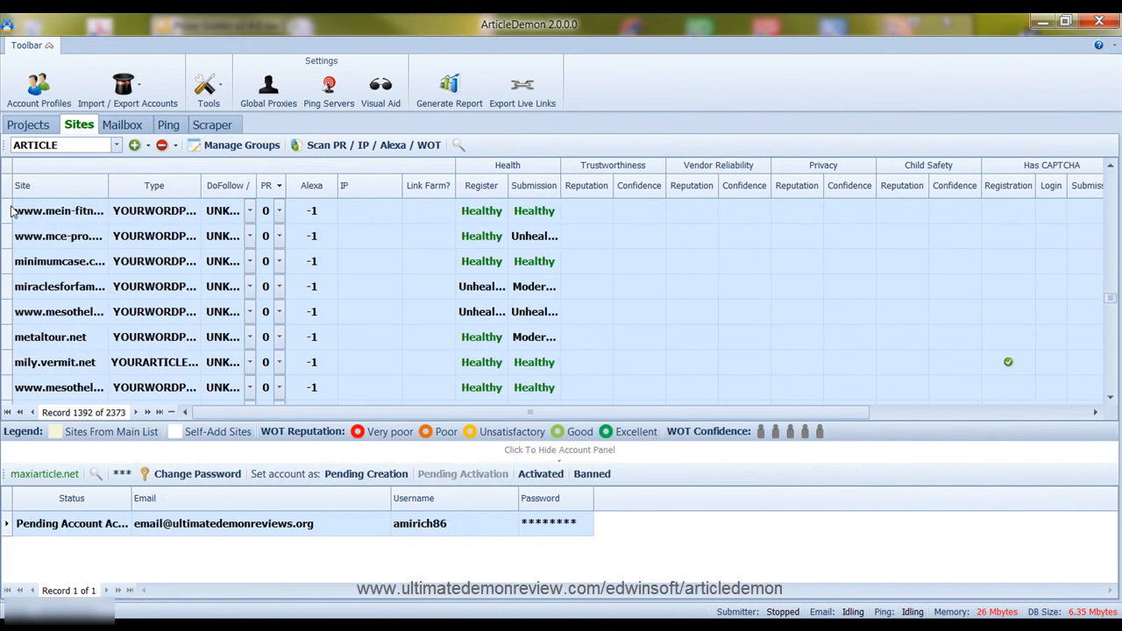
pyautogui.press('Down')
pyautogui.press('Down')
pyautogui.press('Down')
pyautogui.press('Down')
pyautogui.press('Down')
pyautogui.press('Down')
pyautogui.press('Down')
pyautogui.press('Down')
pyautogui.press('Down')
pyautogui.press('Down')
pyautogui.press('Down')
pyautogui.press('Down')
pyautogui.press('Down')
pyautogui.press('Down')
pyautogui.press('Down')
pyautogui.press('Down')
pyautogui.press('Down')
pyautogui.press('Down')
pyautogui.press('Down')
pyautogui.press('Down')
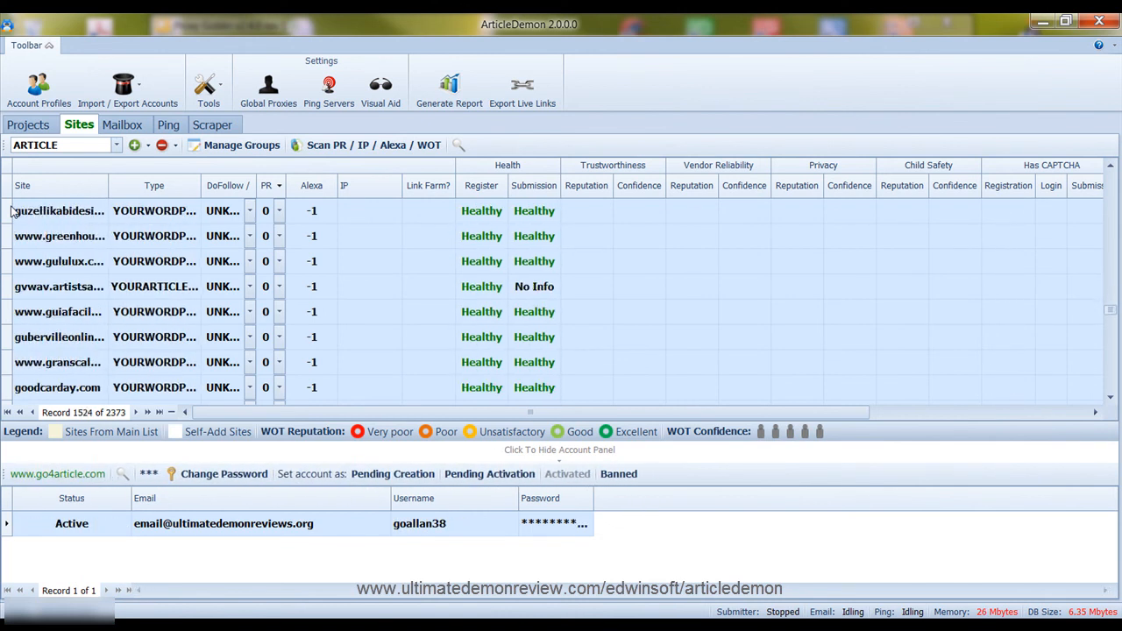
pyautogui.press('Down')
pyautogui.press('Down')
pyautogui.press('Down')
pyautogui.press('Down')
pyautogui.press('Down')
pyautogui.press('Down')
pyautogui.press('Down')
pyautogui.press('Down')
pyautogui.press('Down')
pyautogui.press('Down')
pyautogui.press('Down')
pyautogui.press('Down')
pyautogui.press('Down')
pyautogui.press('Down')
pyautogui.press('Down')
pyautogui.press('Down')
pyautogui.press('Down')
pyautogui.press('Down')
pyautogui.press('Down')
pyautogui.press('Down')
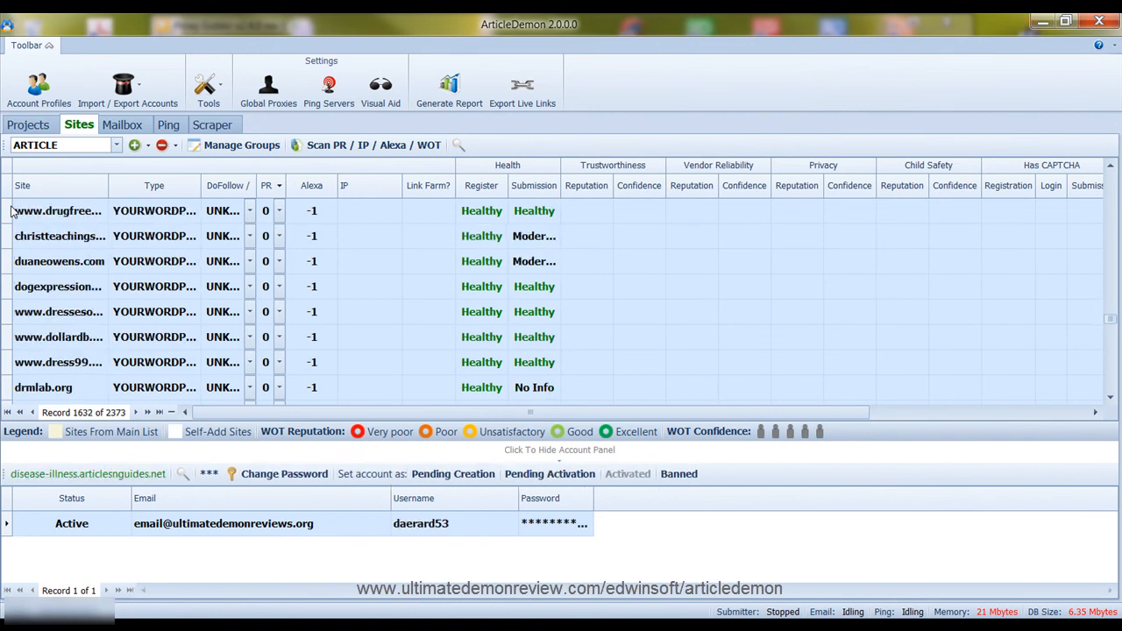
pyautogui.press('Down')
pyautogui.press('Down')
pyautogui.press('Down')
pyautogui.press('Down')
pyautogui.press('Down')
pyautogui.press('Down')
pyautogui.press('Down')
pyautogui.press('Down')
pyautogui.press('Down')
pyautogui.press('Down')
pyautogui.press('Down')
pyautogui.press('Down')
pyautogui.press('Down')
pyautogui.press('Down')
pyautogui.press('Down')
pyautogui.press('Down')
pyautogui.press('Down')
pyautogui.press('Down')
pyautogui.press('Down')
pyautogui.press('Down')
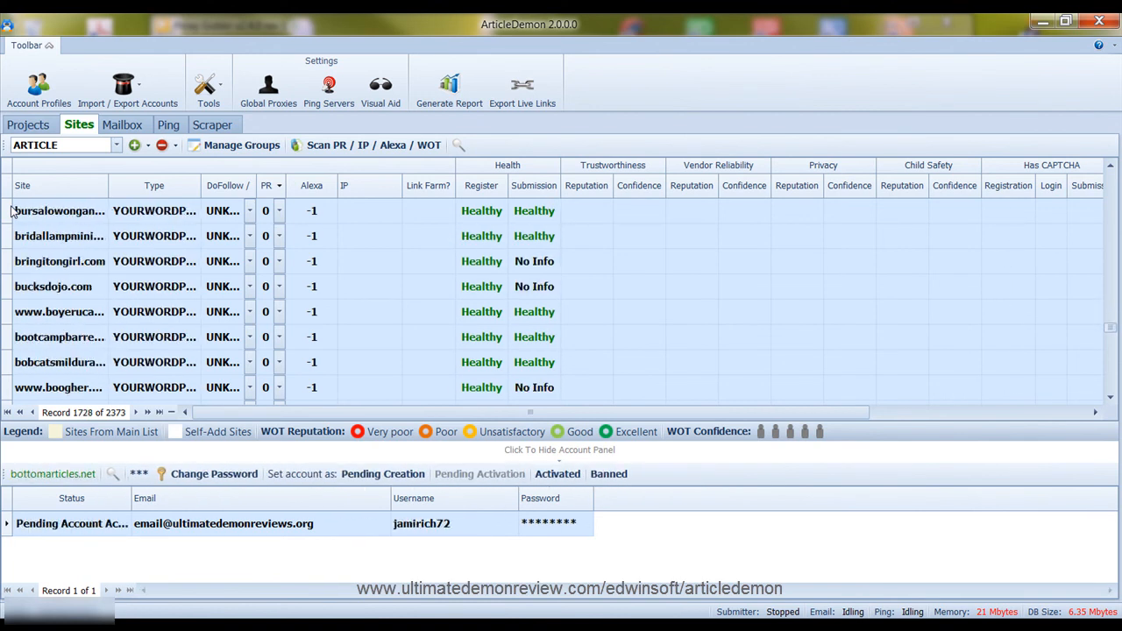
pyautogui.press('Down')
pyautogui.press('Down')
pyautogui.press('Down')
pyautogui.press('Down')
pyautogui.press('Down')
pyautogui.press('Down')
pyautogui.press('Down')
pyautogui.press('Down')
pyautogui.press('Down')
pyautogui.press('Down')
pyautogui.press('Down')
pyautogui.press('Down')
pyautogui.press('Down')
pyautogui.press('Down')
pyautogui.press('Down')
pyautogui.press('Down')
pyautogui.press('Down')
pyautogui.press('Down')
pyautogui.press('Down')
pyautogui.press('Down')
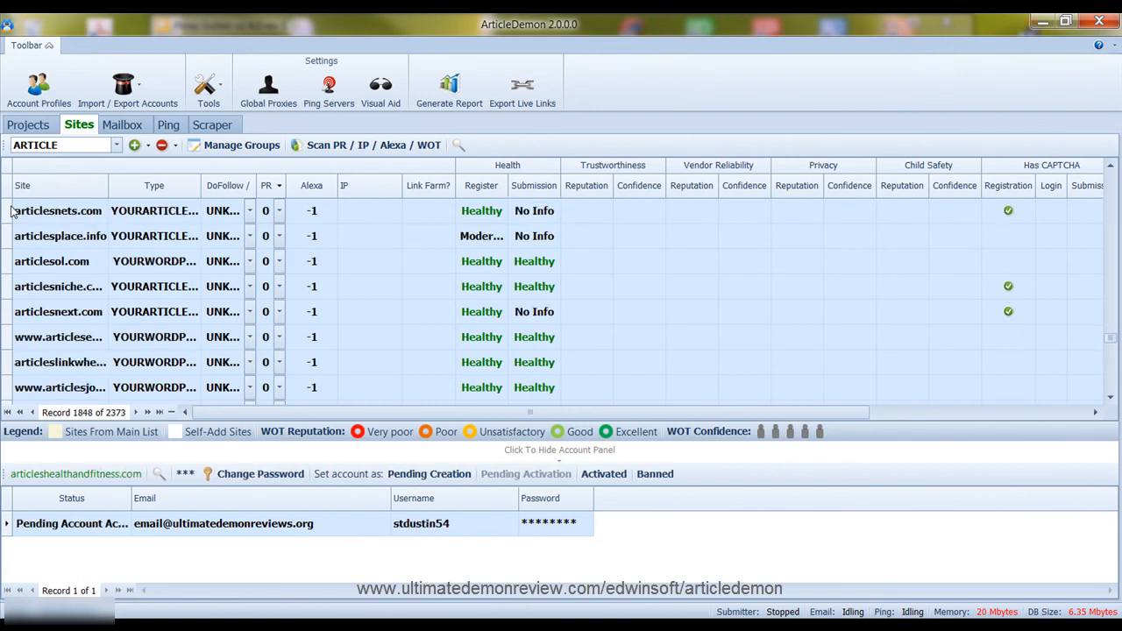
pyautogui.press('Down')
pyautogui.press('Down')
pyautogui.press('Down')
pyautogui.press('Down')
pyautogui.press('Down')
pyautogui.press('Down')
pyautogui.press('Down')
pyautogui.press('Down')
pyautogui.press('Down')
pyautogui.press('Down')
pyautogui.press('Down')
pyautogui.press('Down')
pyautogui.press('Down')
pyautogui.press('Down')
pyautogui.press('Down')
pyautogui.press('Down')
pyautogui.press('Down')
pyautogui.press('Down')
pyautogui.press('Down')
pyautogui.press('Down')
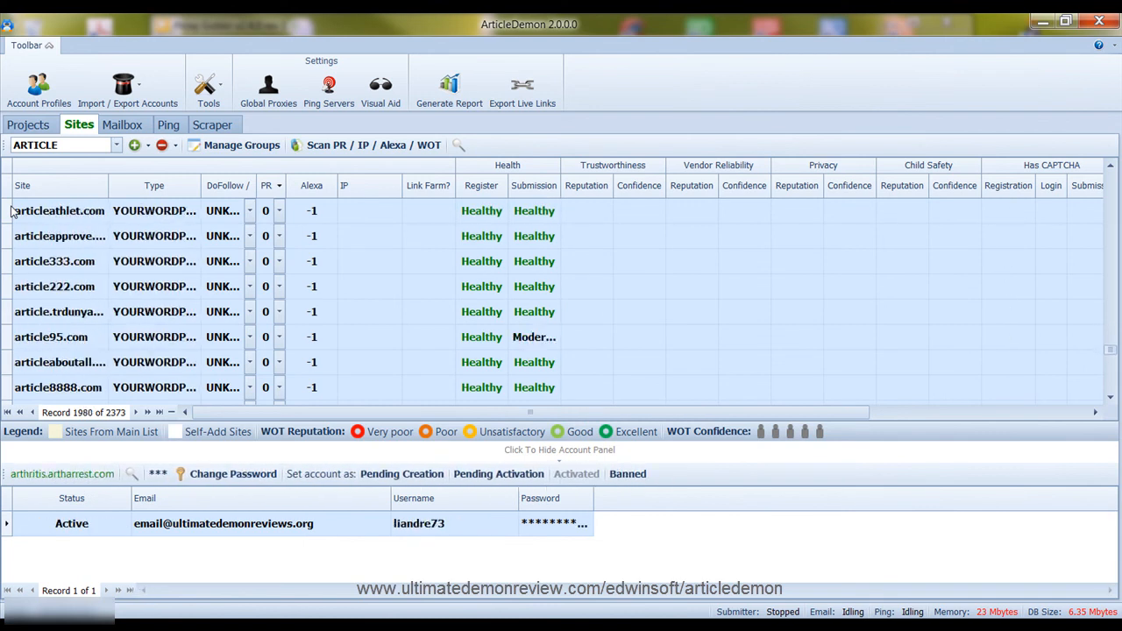
pyautogui.press('Down')
pyautogui.press('Down')
pyautogui.press('Down')
pyautogui.press('Down')
pyautogui.press('Down')
pyautogui.press('Down')
pyautogui.press('Down')
pyautogui.press('Down')
pyautogui.press('Down')
pyautogui.press('Down')
pyautogui.press('Down')
pyautogui.press('Down')
pyautogui.press('Down')
pyautogui.press('Down')
pyautogui.press('Down')
pyautogui.press('Down')
pyautogui.press('Down')
pyautogui.press('Down')
pyautogui.press('Down')
pyautogui.press('Down')
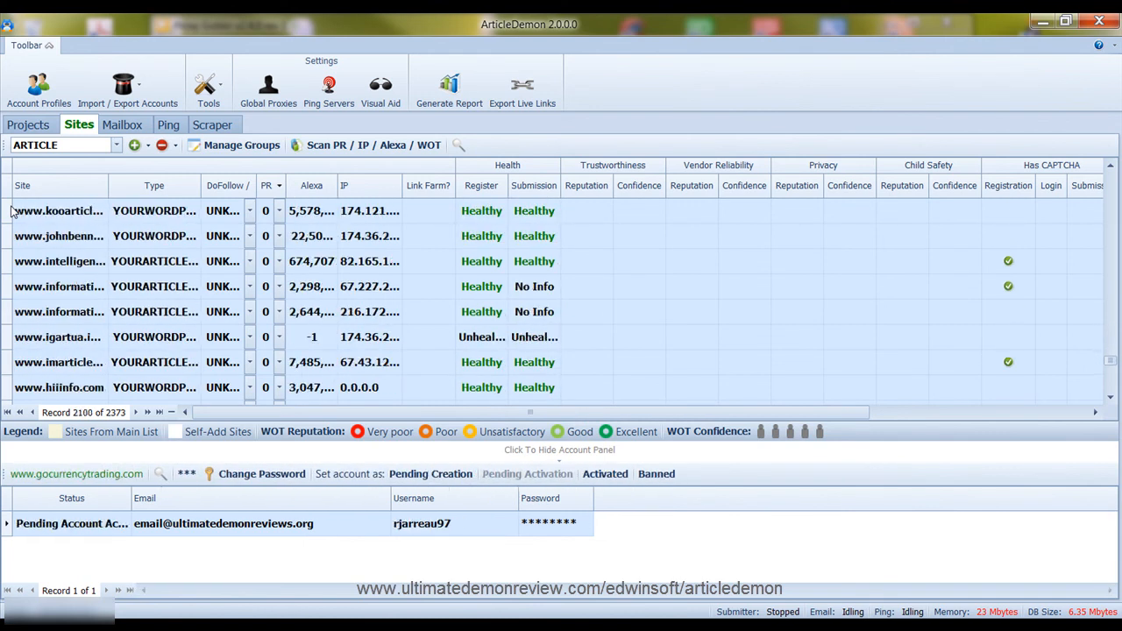
pyautogui.press('Down')
pyautogui.press('Down')
pyautogui.press('Down')
pyautogui.press('Down')
pyautogui.press('Down')
pyautogui.press('Down')
pyautogui.press('Down')
pyautogui.press('Down')
pyautogui.press('Down')
pyautogui.press('Down')
pyautogui.press('Down')
pyautogui.press('Down')
pyautogui.press('Down')
pyautogui.press('Down')
pyautogui.press('Down')
pyautogui.press('Down')
pyautogui.press('Down')
pyautogui.press('Down')
pyautogui.press('Down')
pyautogui.press('Down')
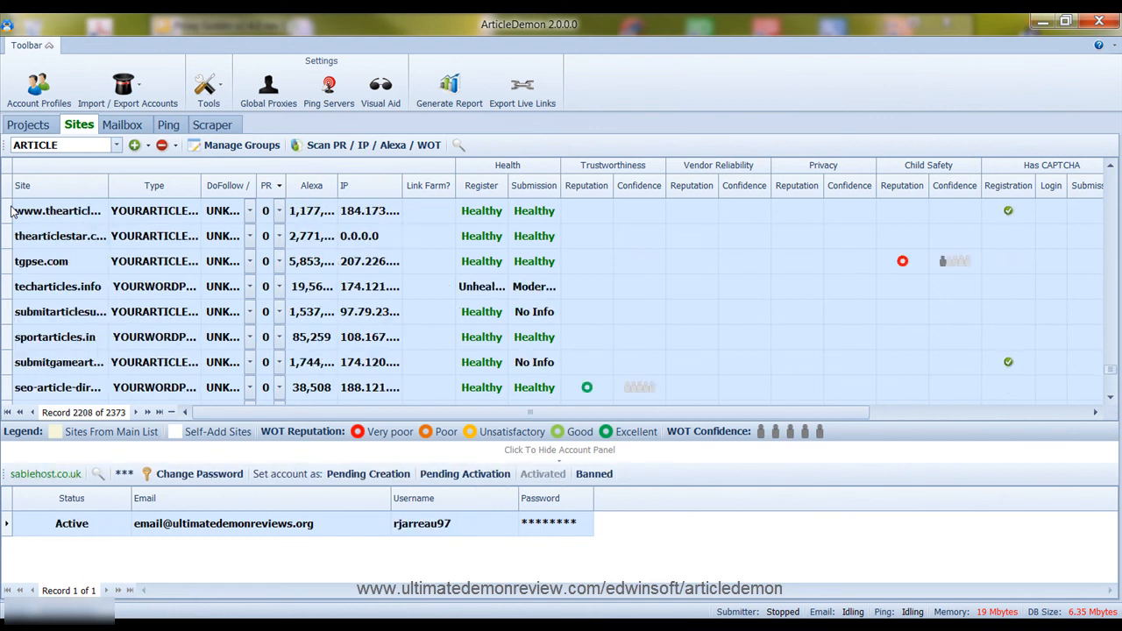
pyautogui.press('Down')
pyautogui.press('Down')
pyautogui.press('Down')
pyautogui.press('Down')
pyautogui.press('Down')
pyautogui.press('Down')
pyautogui.press('Down')
pyautogui.press('Down')
pyautogui.press('Down')
pyautogui.press('Down')
pyautogui.press('Down')
pyautogui.press('Down')
pyautogui.press('Down')
pyautogui.press('Down')
pyautogui.press('Down')
pyautogui.press('Down')
pyautogui.press('Down')
pyautogui.press('Down')
pyautogui.press('Down')
pyautogui.press('Down')
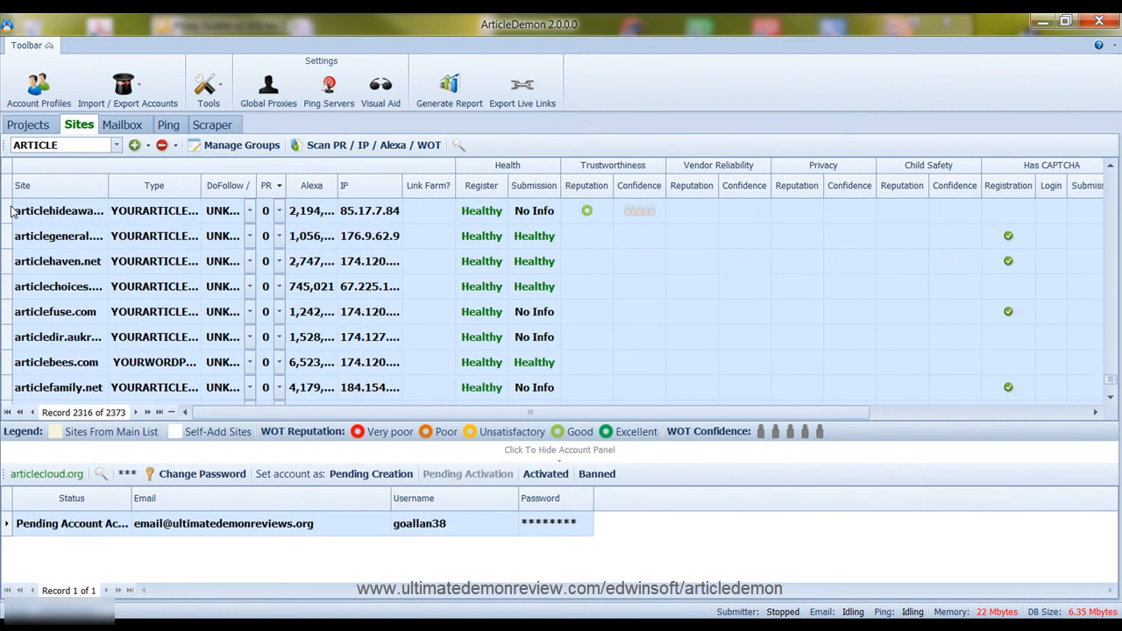
pyautogui.press('Down')
pyautogui.press('Down')
pyautogui.press('Down')
pyautogui.press('Down')
pyautogui.press('Down')
pyautogui.press('Down')
pyautogui.press('Down')
pyautogui.press('Down')
pyautogui.press('Down')
pyautogui.press('Down')
pyautogui.press('Down')
pyautogui.press('Down')
pyautogui.press('Down')
pyautogui.press('Down')
pyautogui.press('Down')
pyautogui.press('Down')
pyautogui.press('Down')
pyautogui.press('Down')
pyautogui.press('Down')
pyautogui.press('Down')
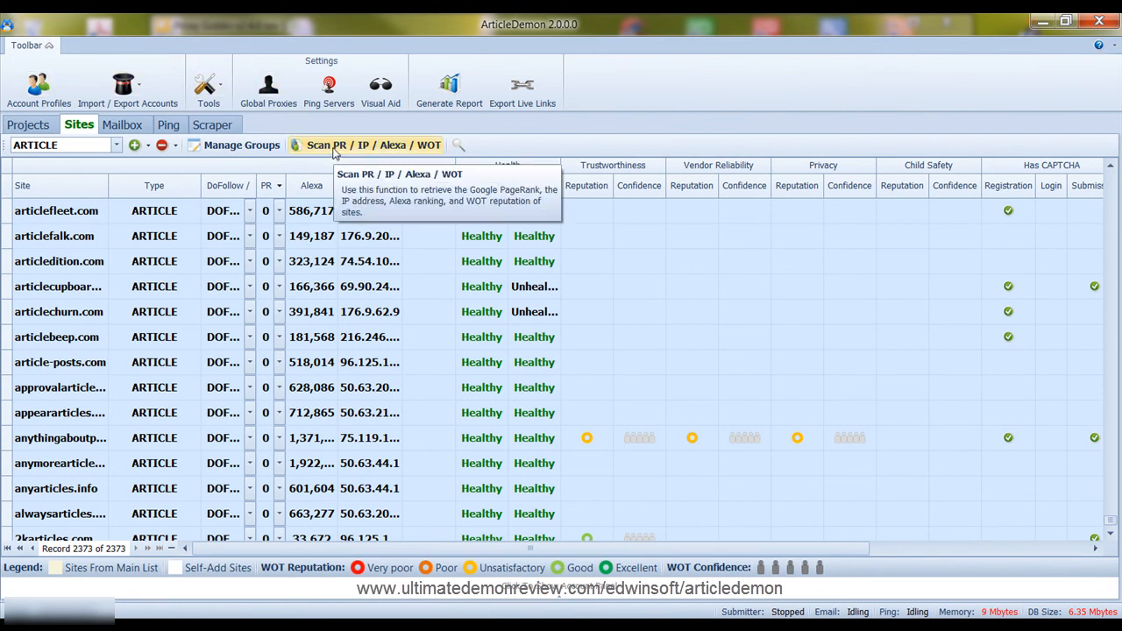
pyautogui.click(420, 146)
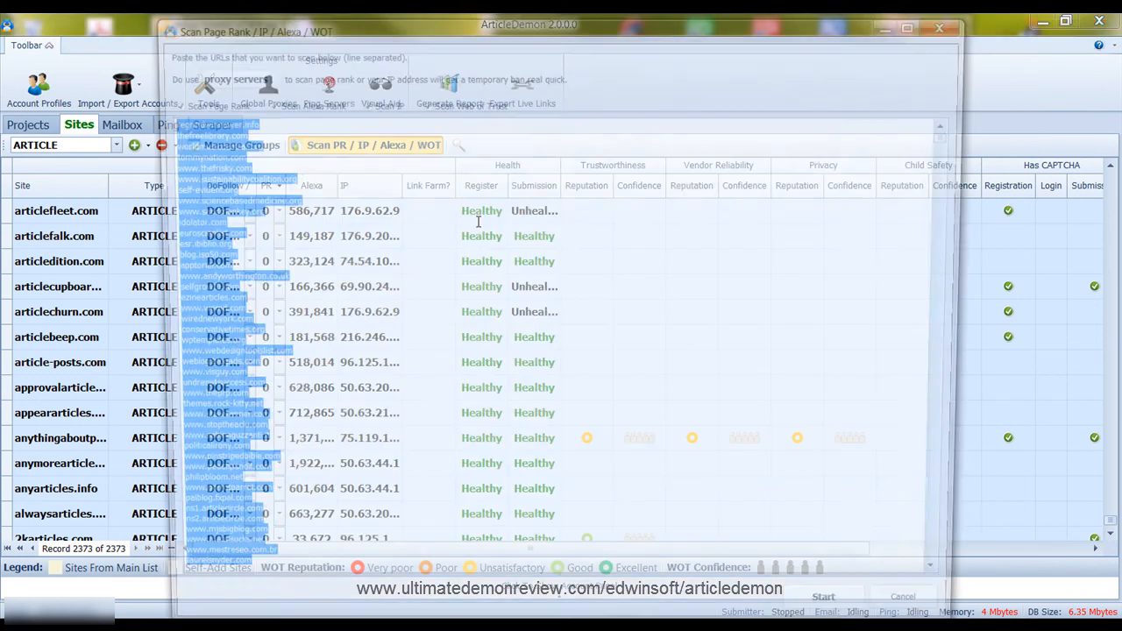
pyautogui.scroll(-5, 238, 166)
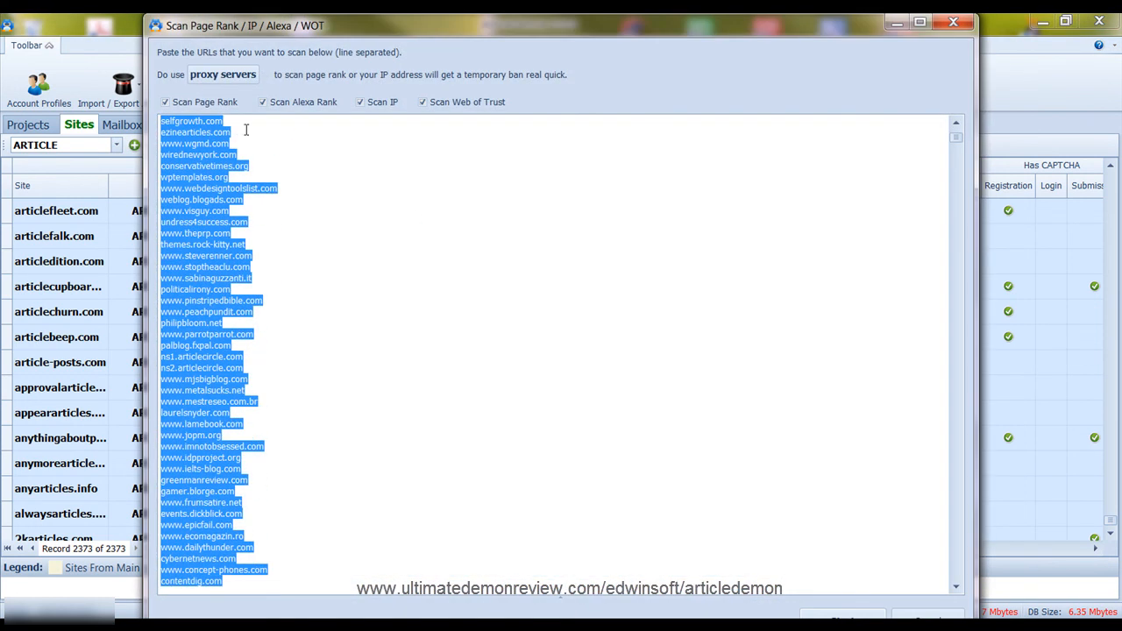
pyautogui.scroll(-5, 413, 281)
pyautogui.scroll(-4, 418, 313)
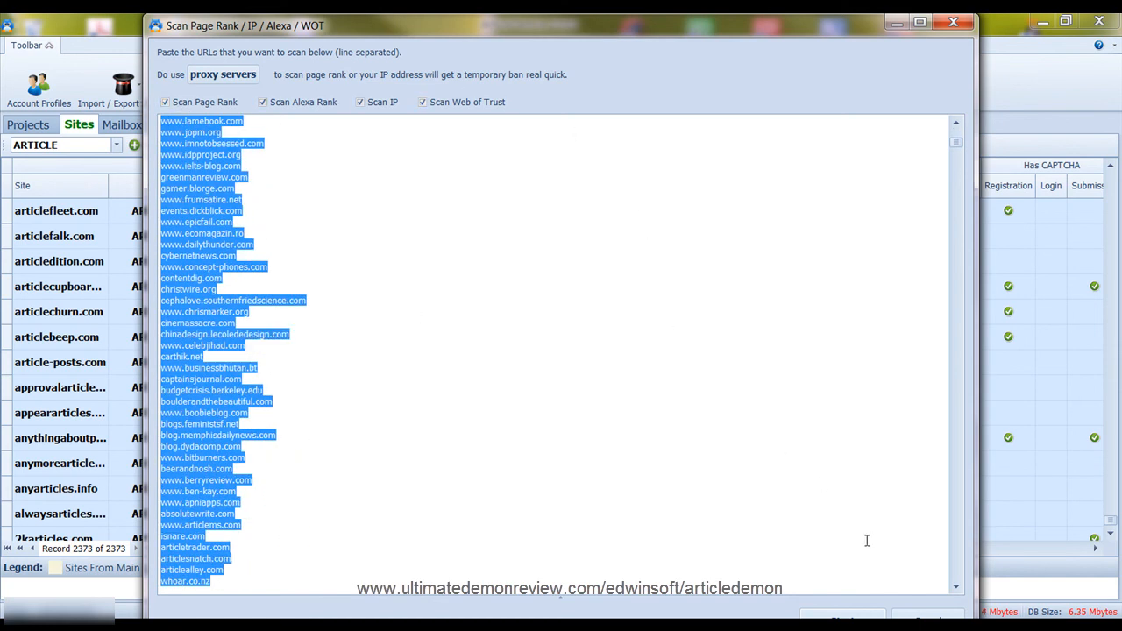
pyautogui.doubleClick(816, 29)
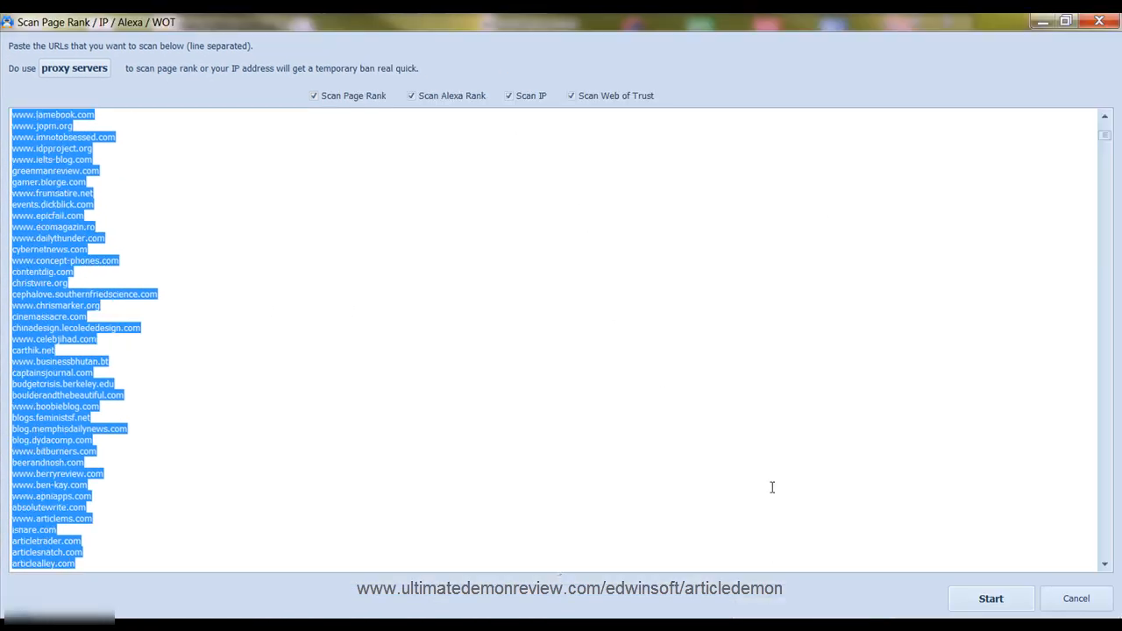
pyautogui.click(1088, 599)
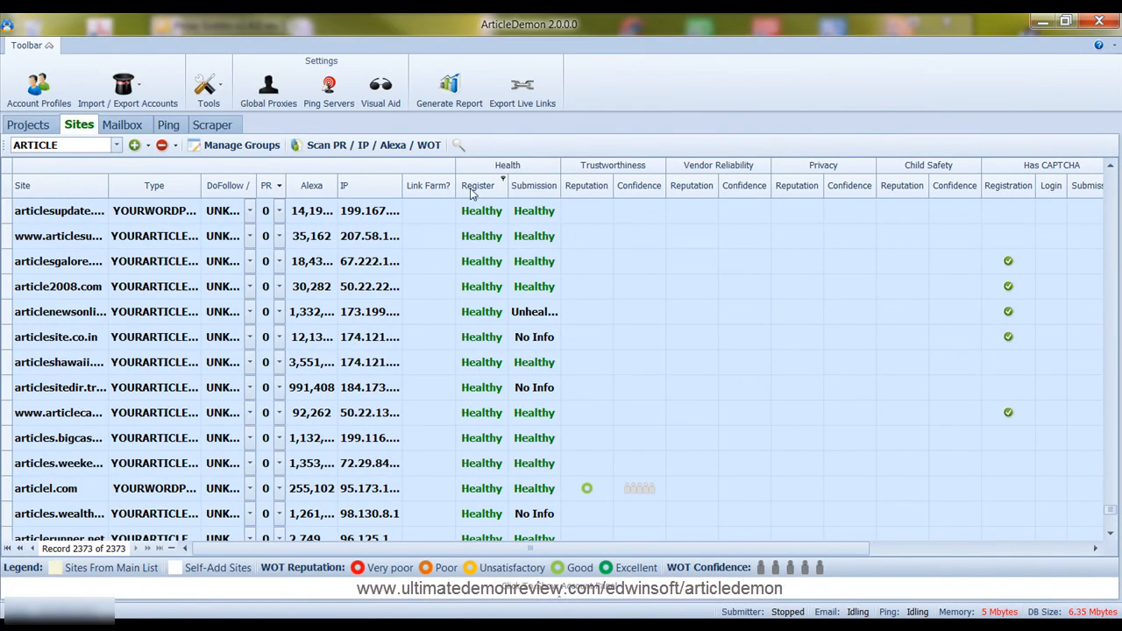
# Show the articlenewsonline.com account and try sorting by Trustworthiness reputation and CAPTCHA on registration
pyautogui.click(478, 223)
pyautogui.click(548, 283)
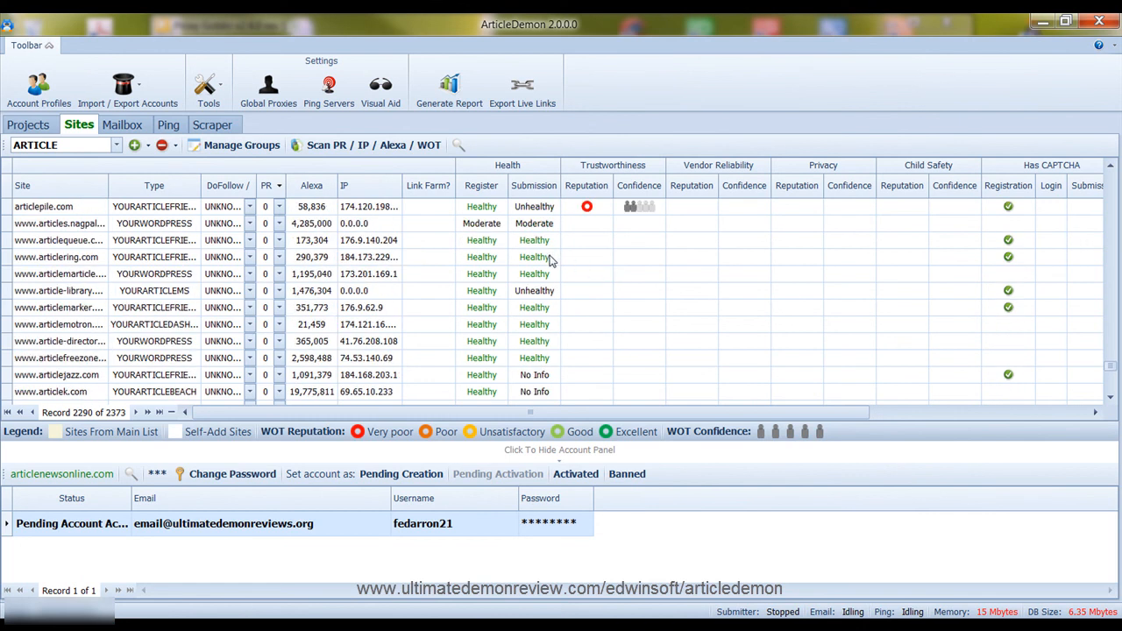
pyautogui.click(571, 194)
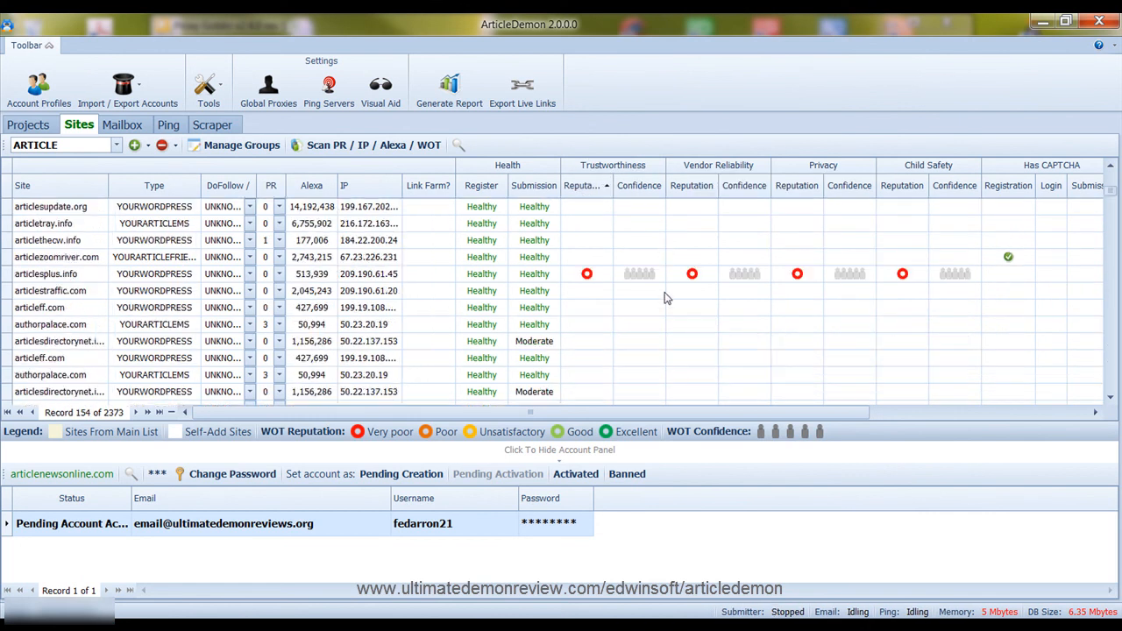
pyautogui.click(597, 193)
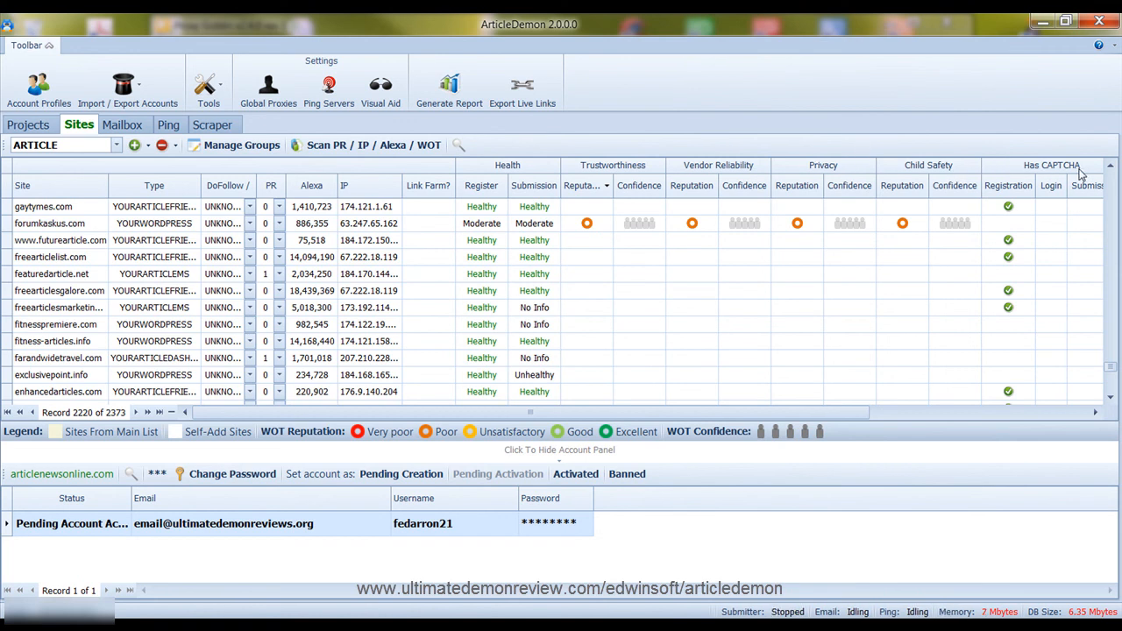
pyautogui.click(1009, 186)
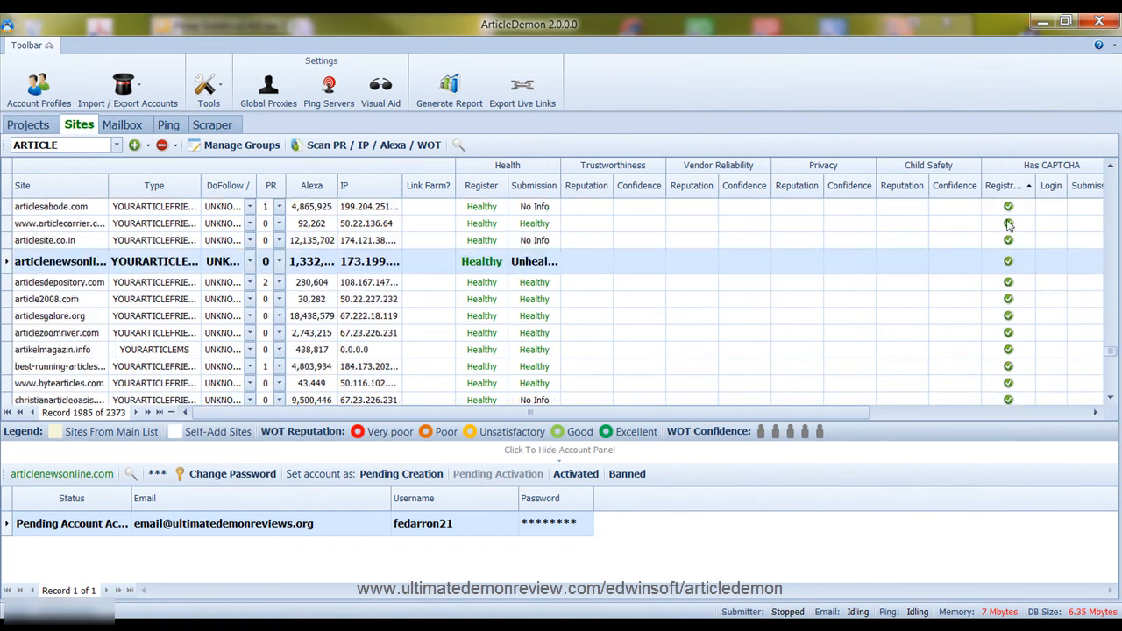
# Sort Sites by PR, highest first, and return to the top of the list
pyautogui.scroll(10, 1009, 224)
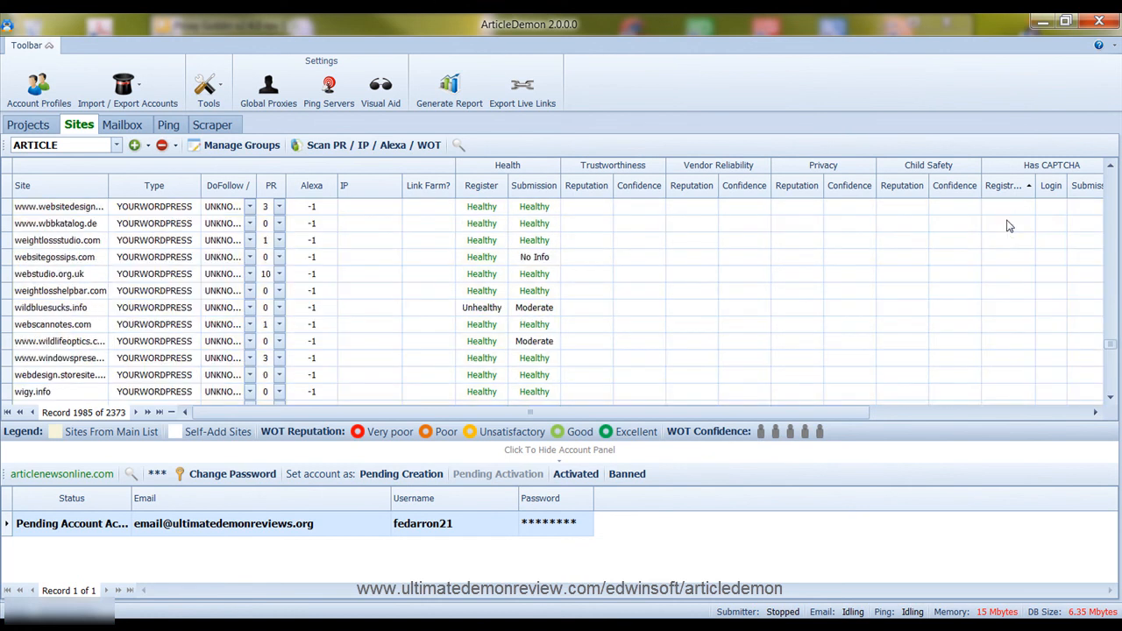
pyautogui.click(268, 186)
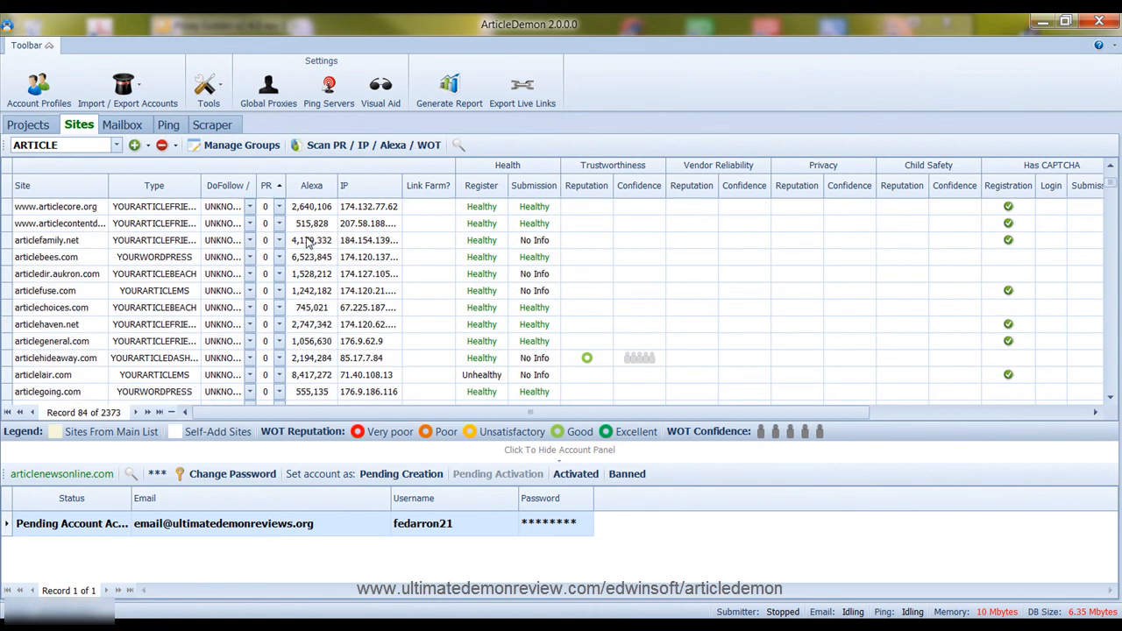
pyautogui.click(274, 186)
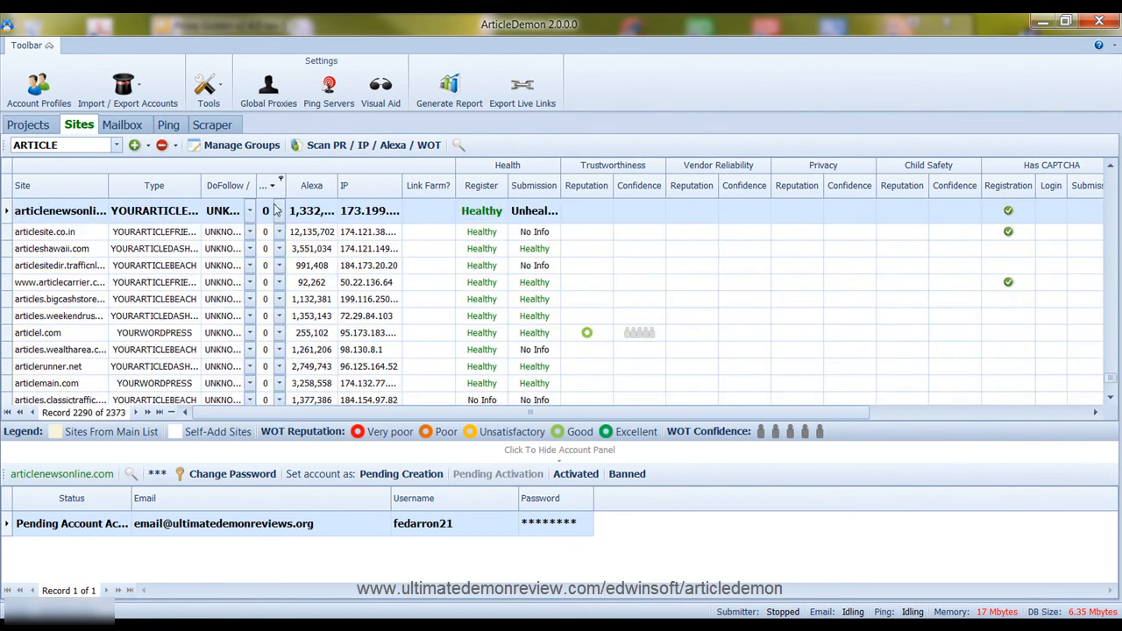
pyautogui.scroll(10, 305, 274)
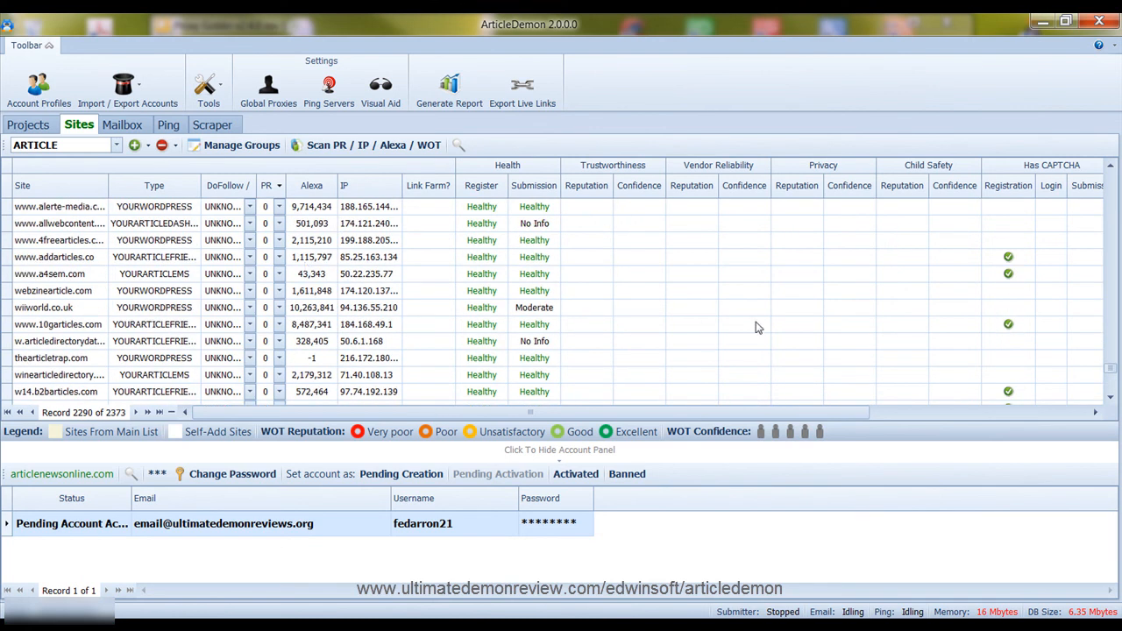
pyautogui.moveTo(1111, 370); pyautogui.dragTo(1118, 167)
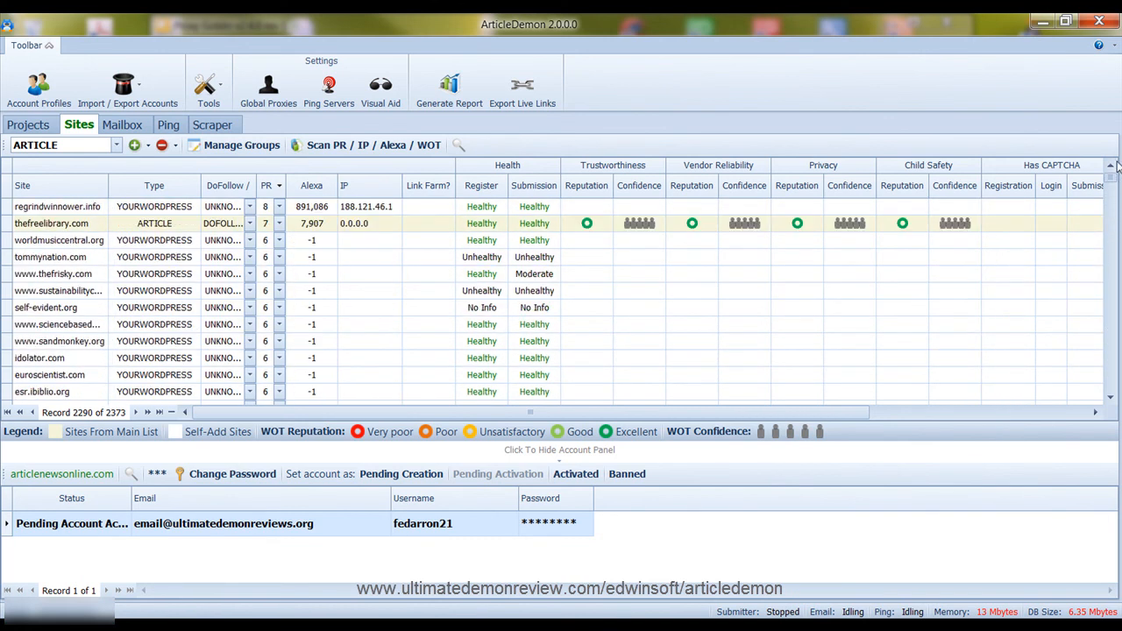